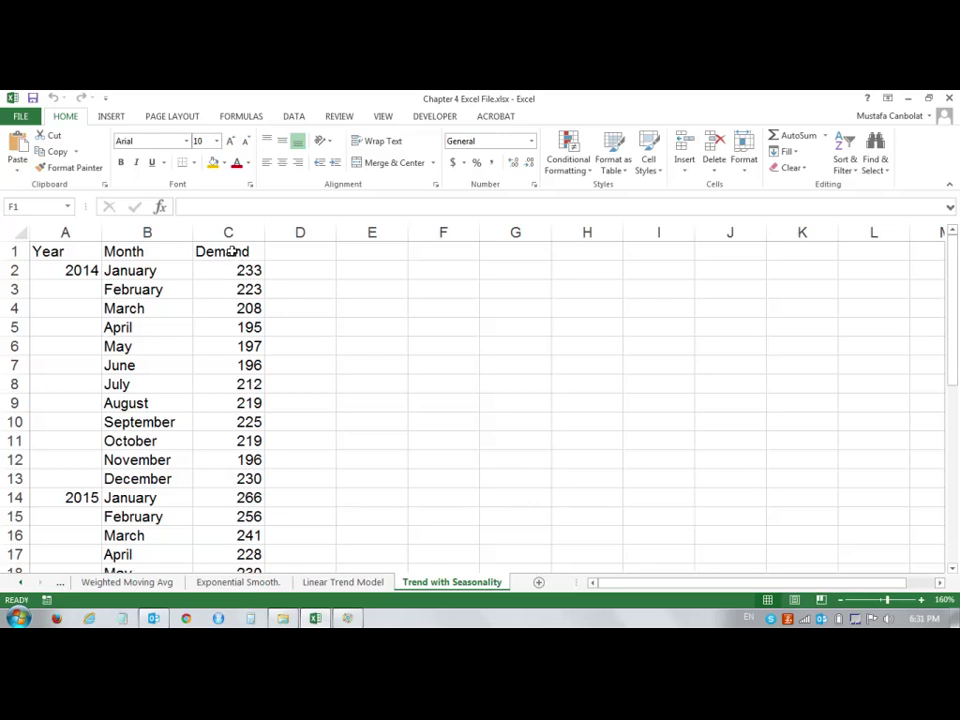
Insert a new column before the Year column and head it Periods in cell A1
left_click(86, 234)
right_click(86, 236)
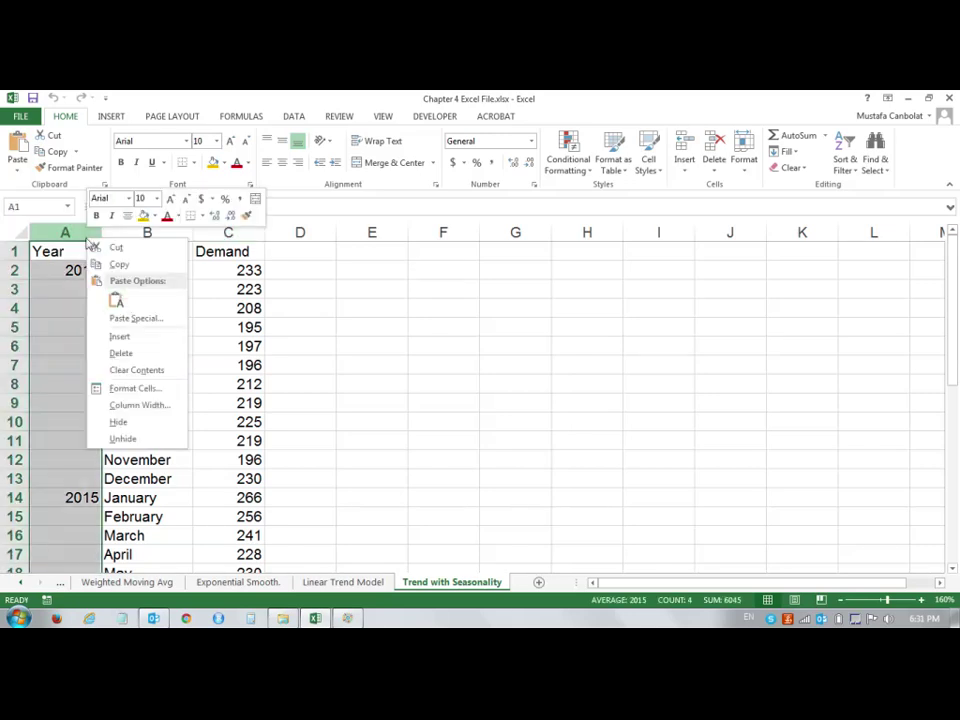
left_click(133, 336)
left_click(85, 253)
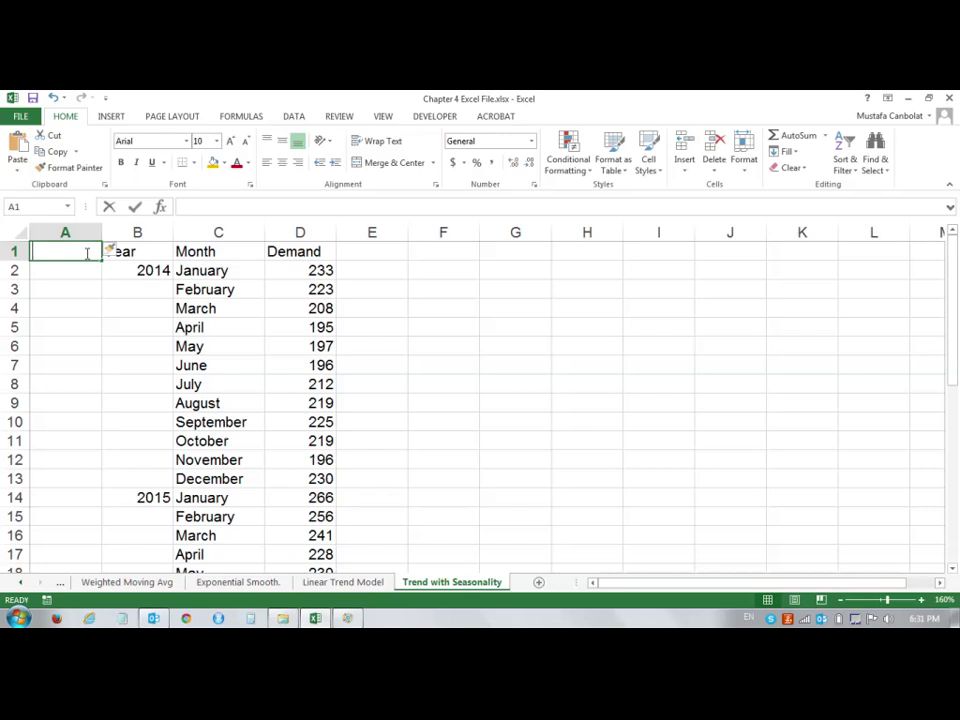
type("Periods")
key("Return")
Number the periods from 1 to 36 in A2:A37 by entering 1 and 2 and filling the series down
type("1")
key("Return")
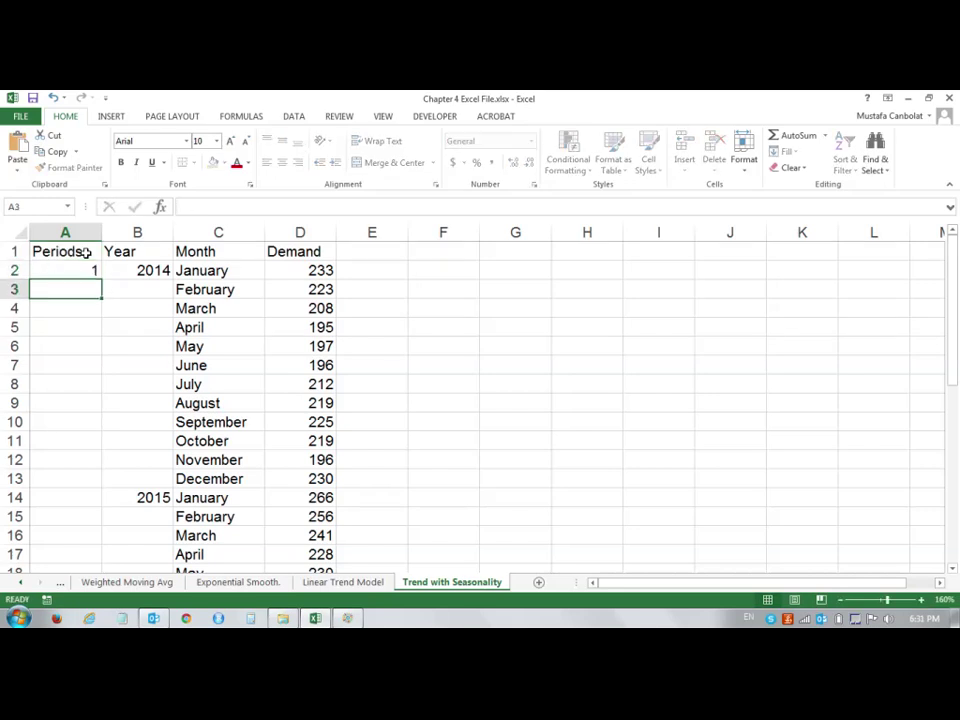
type("2")
key("Return")
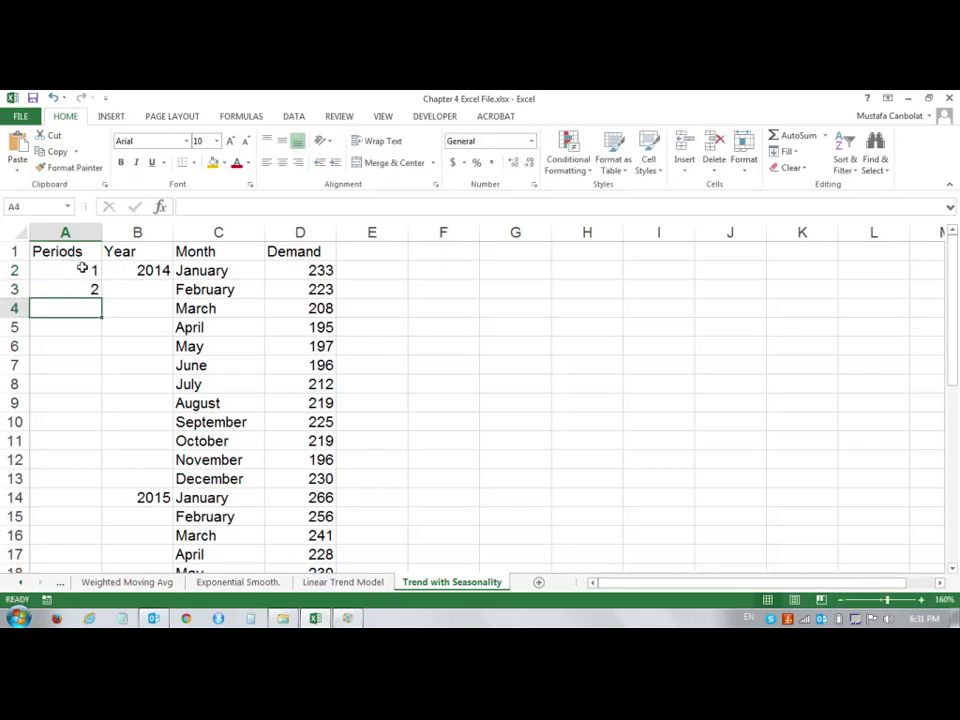
left_click_drag(82, 270, 83, 288)
double_click(100, 298)
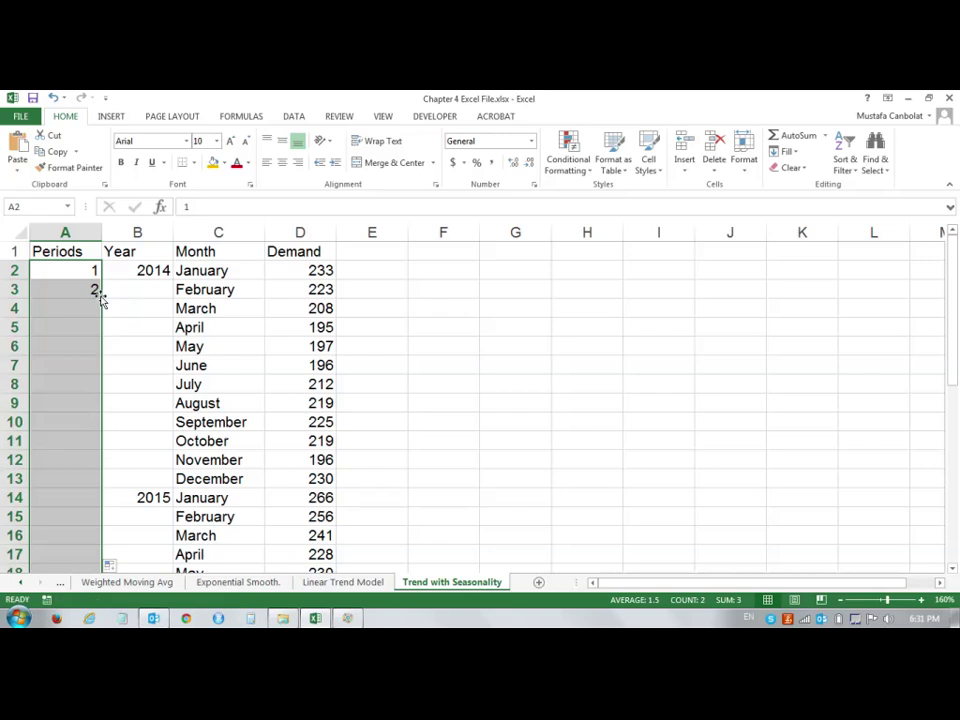
scroll(102, 312, "down", 11)
scroll(95, 313, "up", 8)
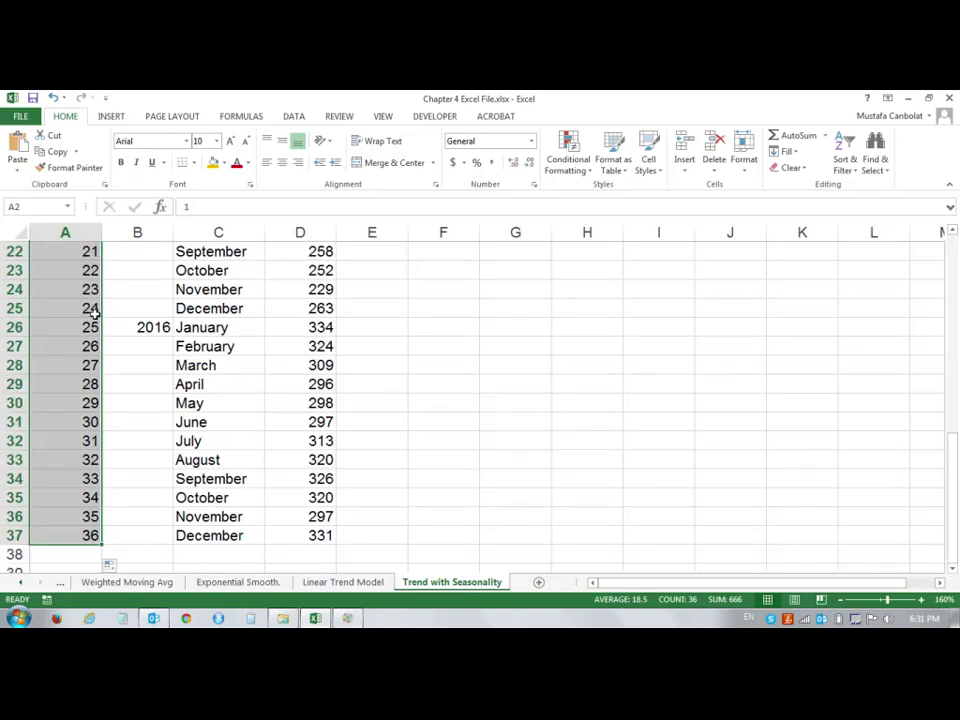
scroll(95, 313, "up", 3)
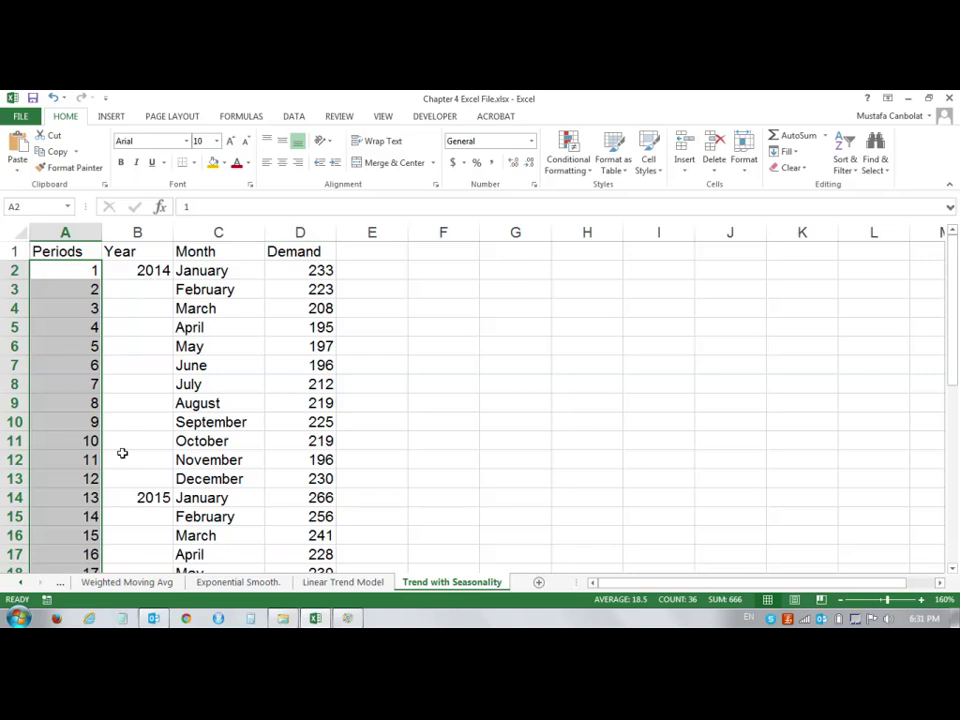
Enter the labels Intercept in cell I1 and Slope in cell I2
left_click(657, 251)
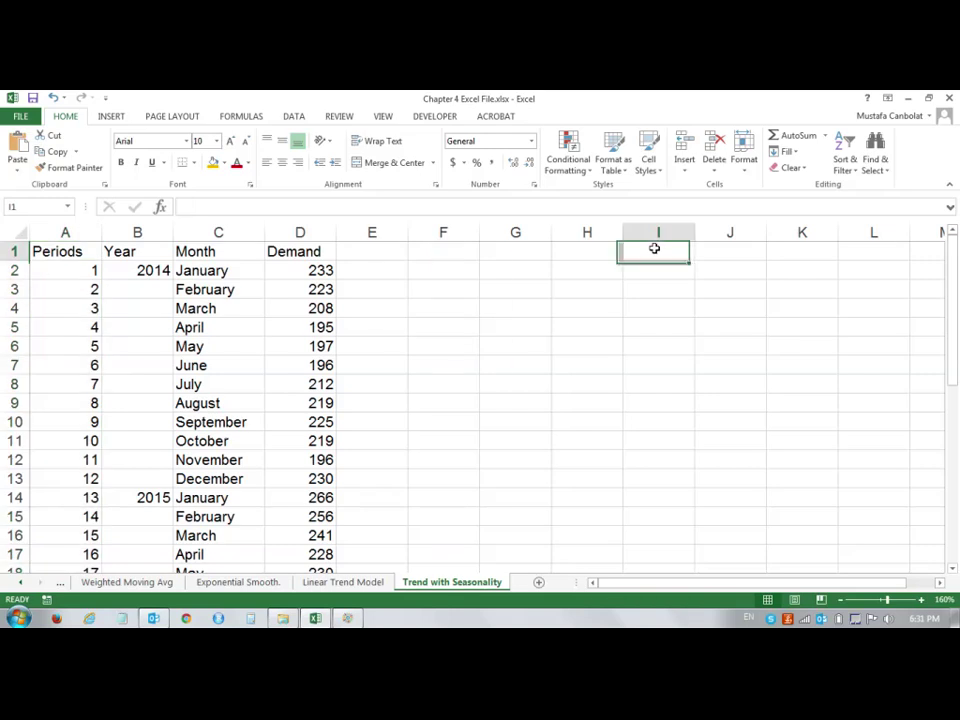
type("Intercep")
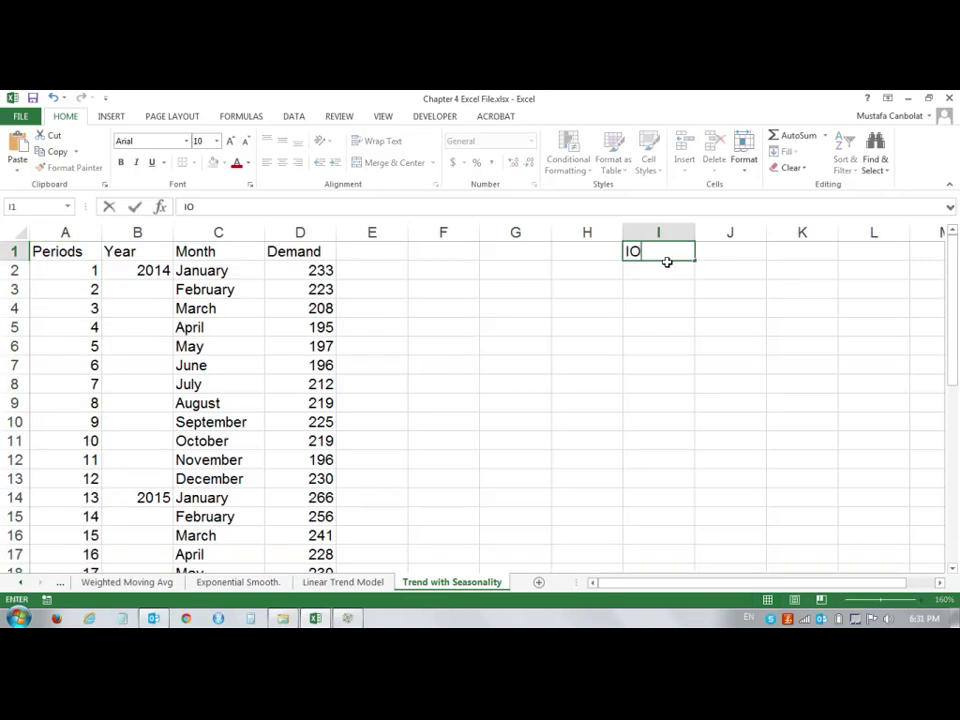
type("t")
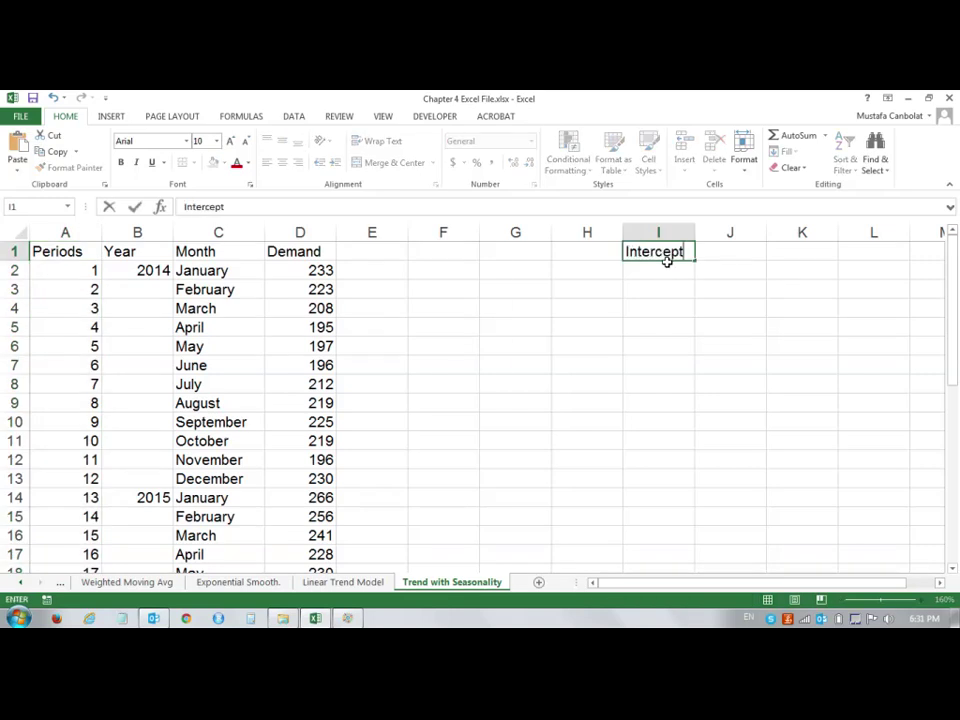
key("Return")
type("Slope")
key("Return")
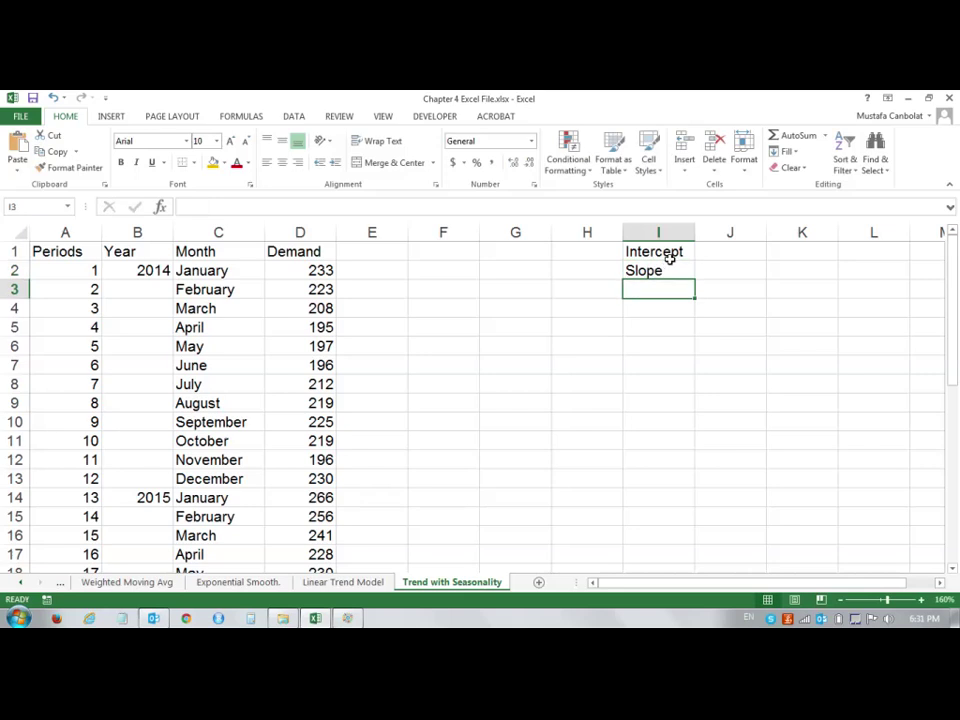
left_click(750, 253)
type("=")
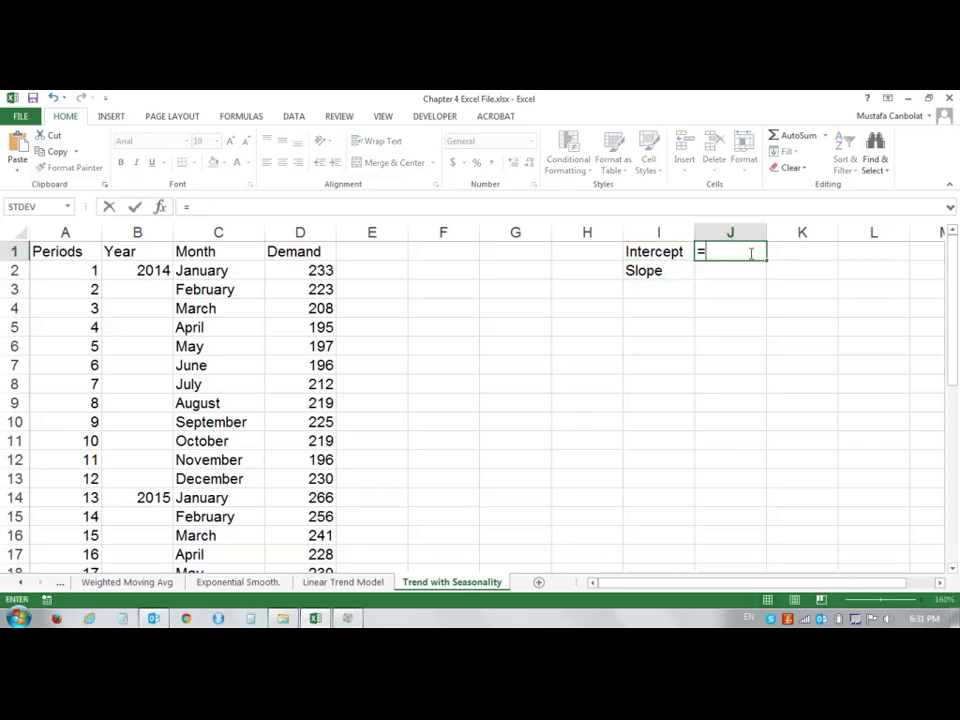
type("INTE")
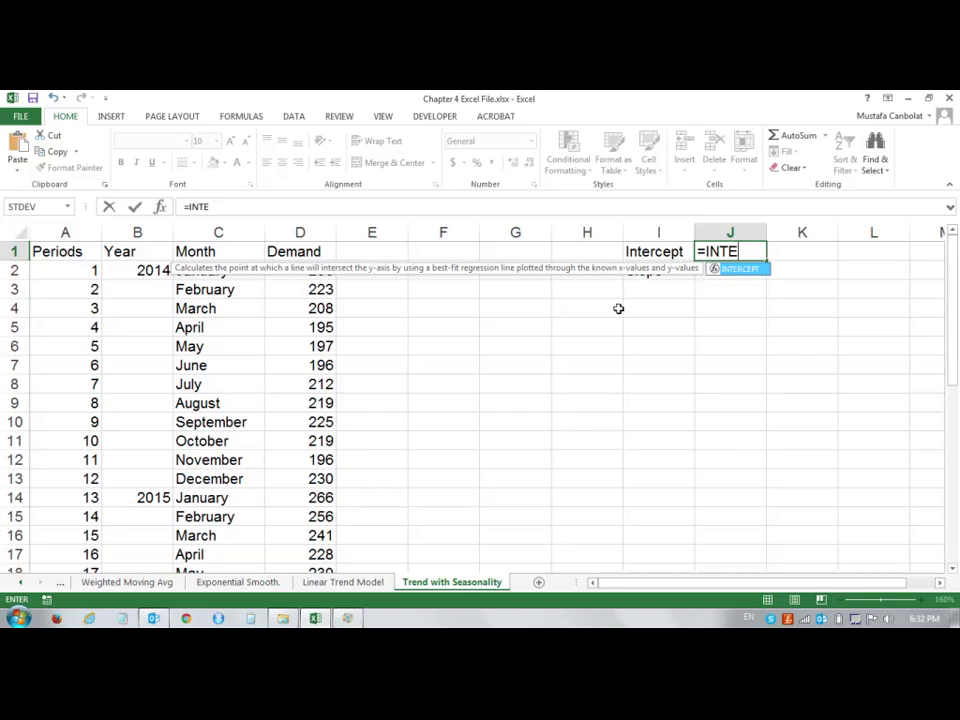
key("Escape")
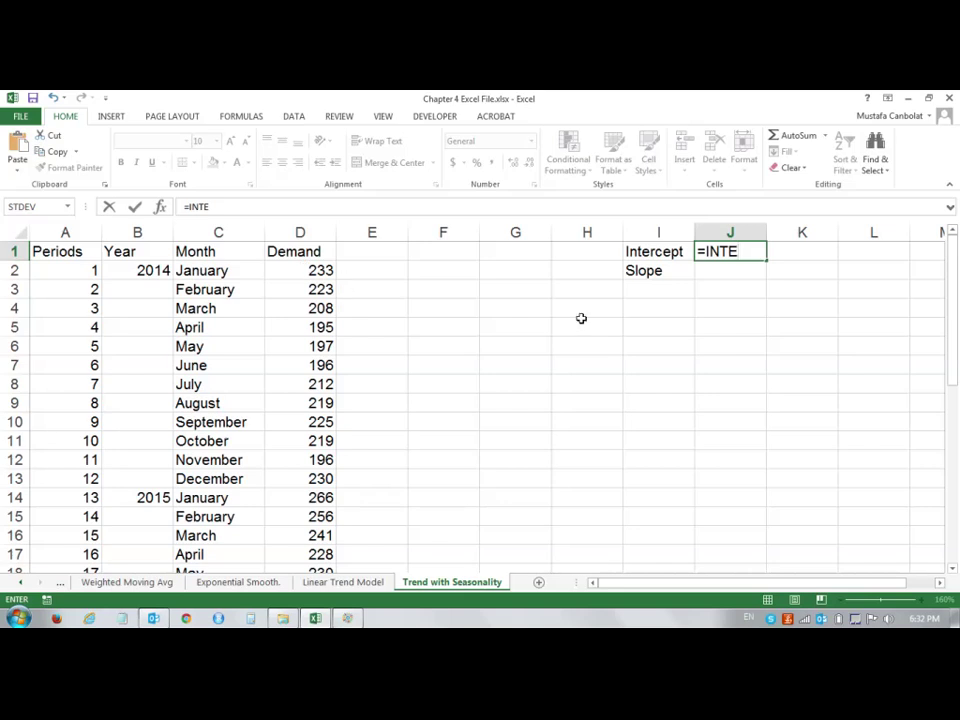
key("Escape")
Define the name demand for the Demand values in D2:D37
left_click(313, 271)
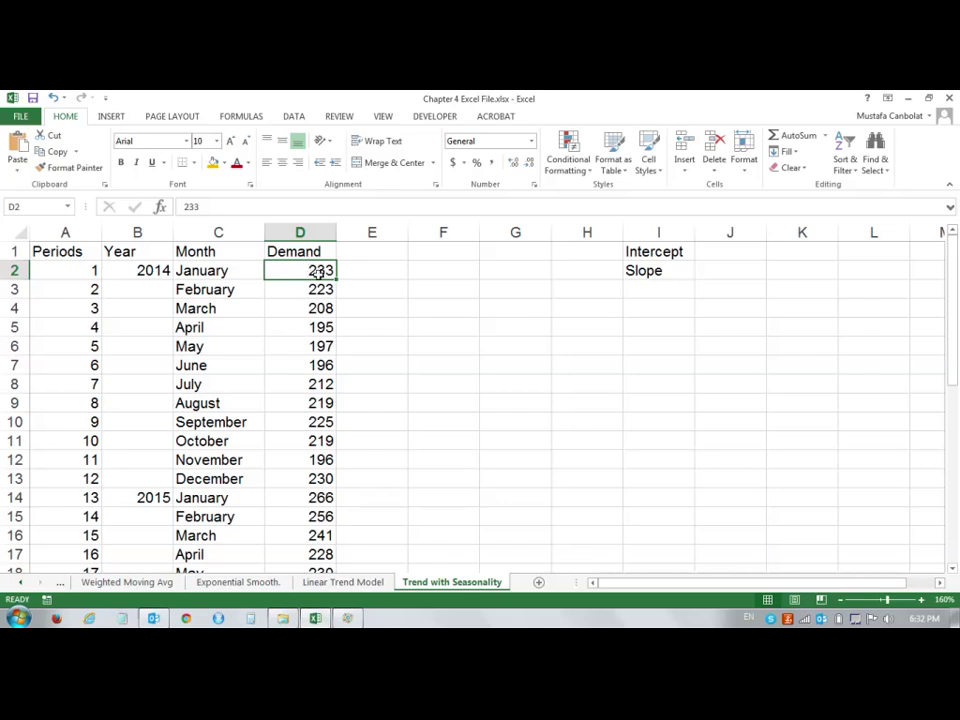
left_click(460, 306)
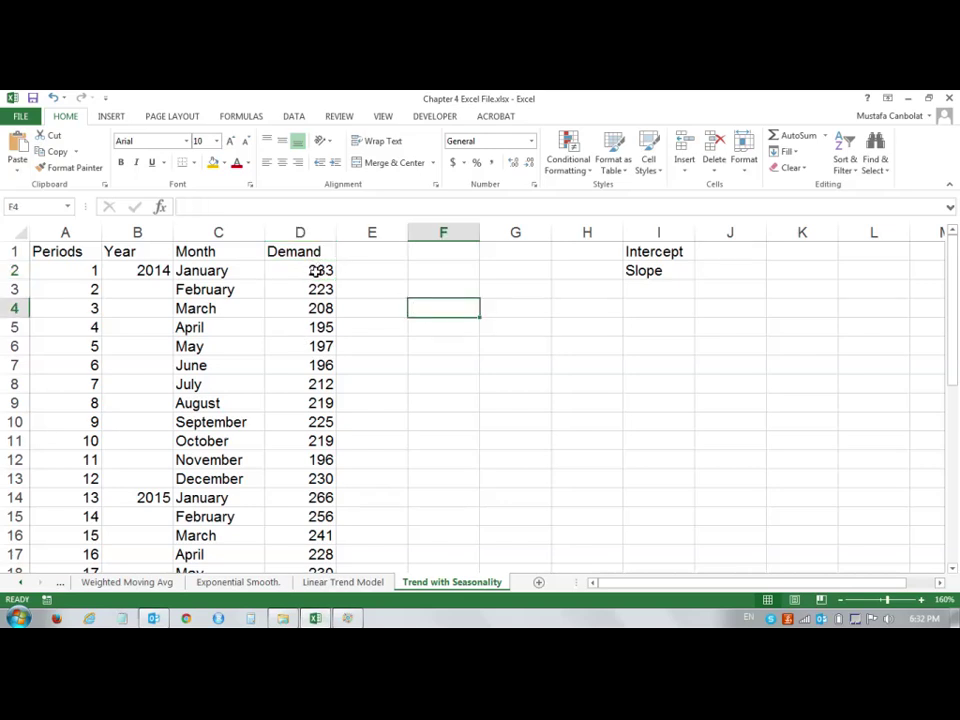
left_click(316, 270)
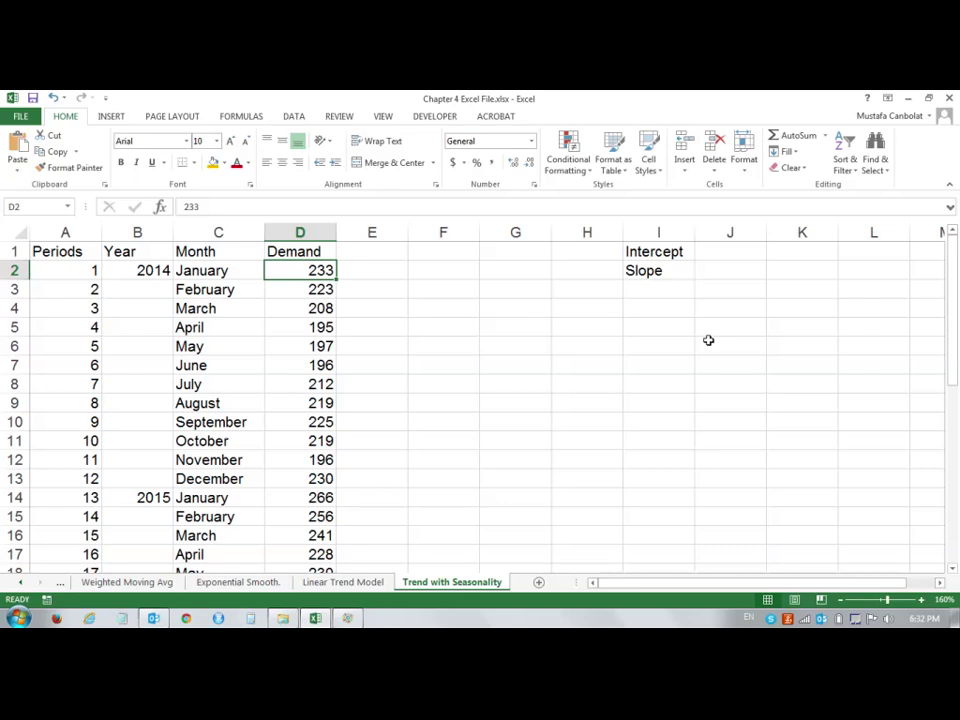
key("ctrl+shift+Down")
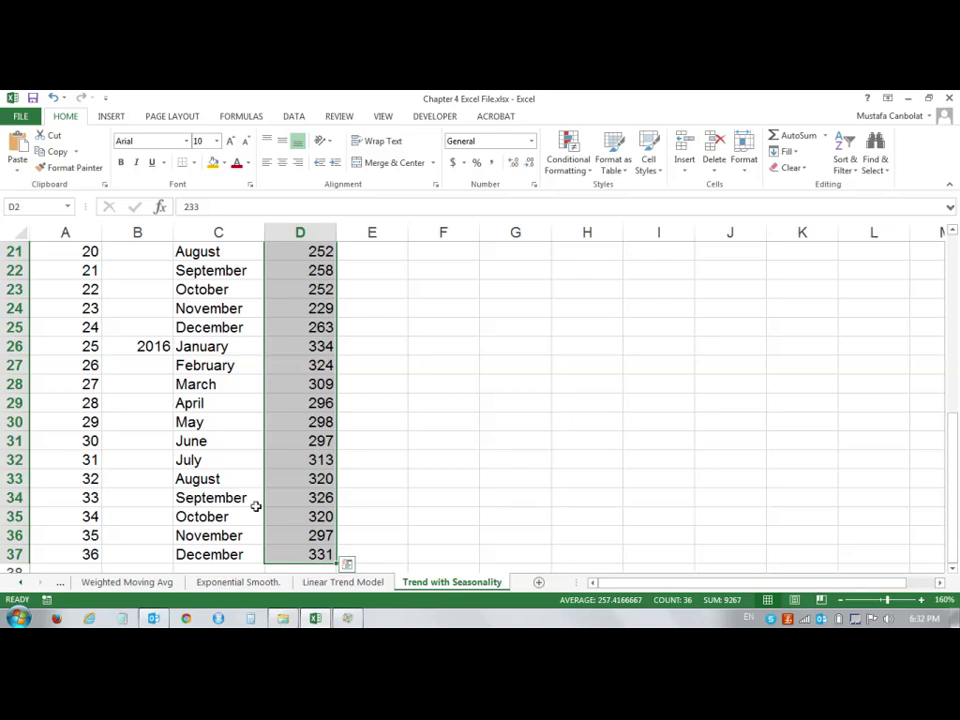
key("ctrl+c")
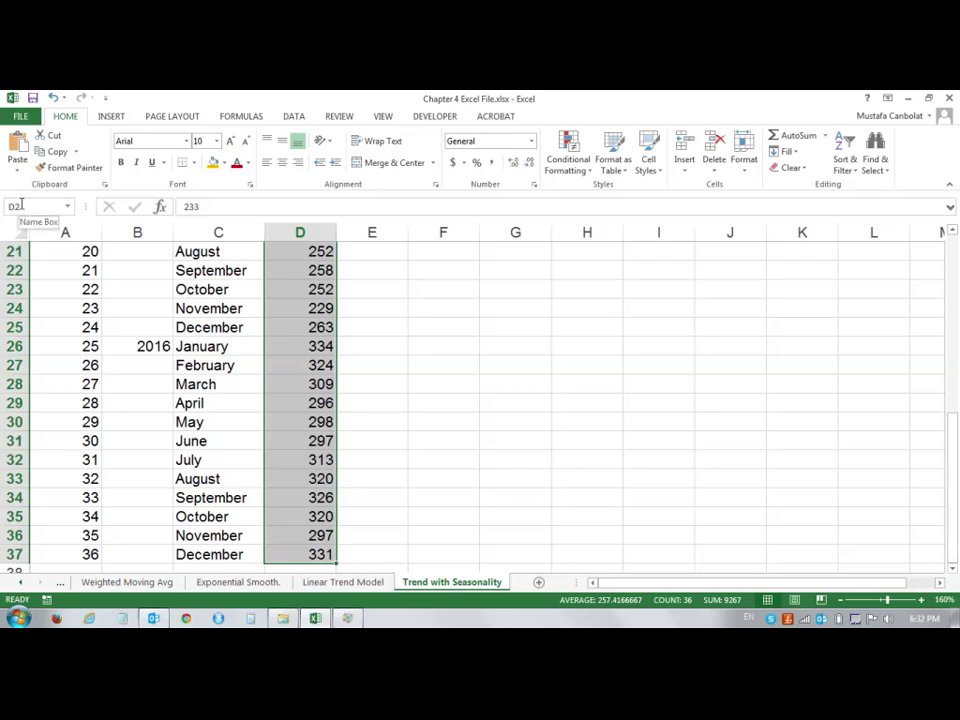
left_click(20, 205)
type("demand")
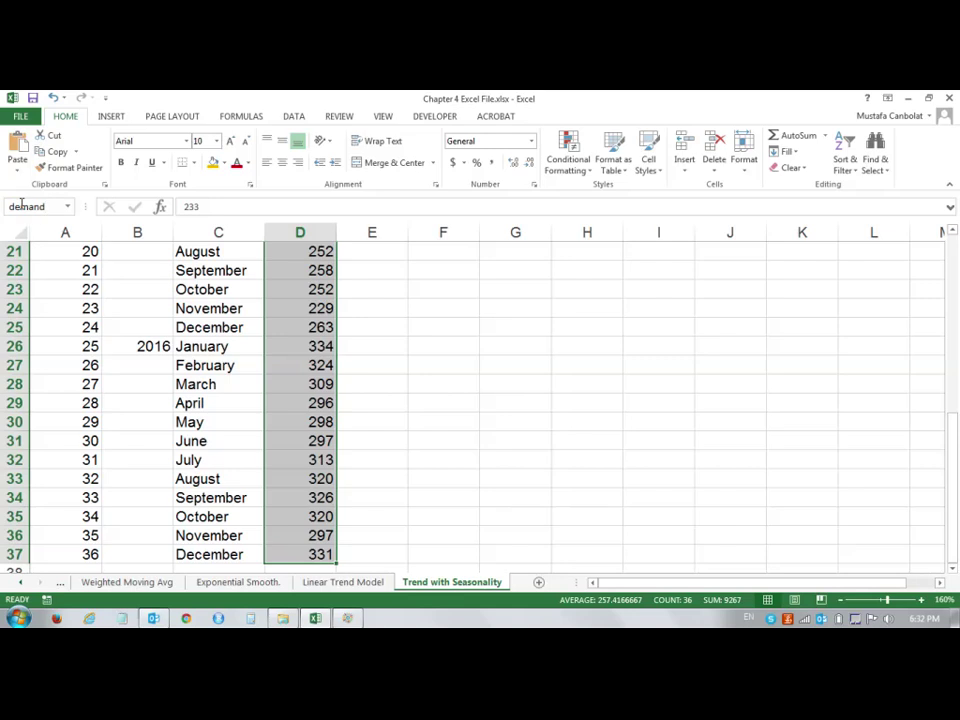
key("Return")
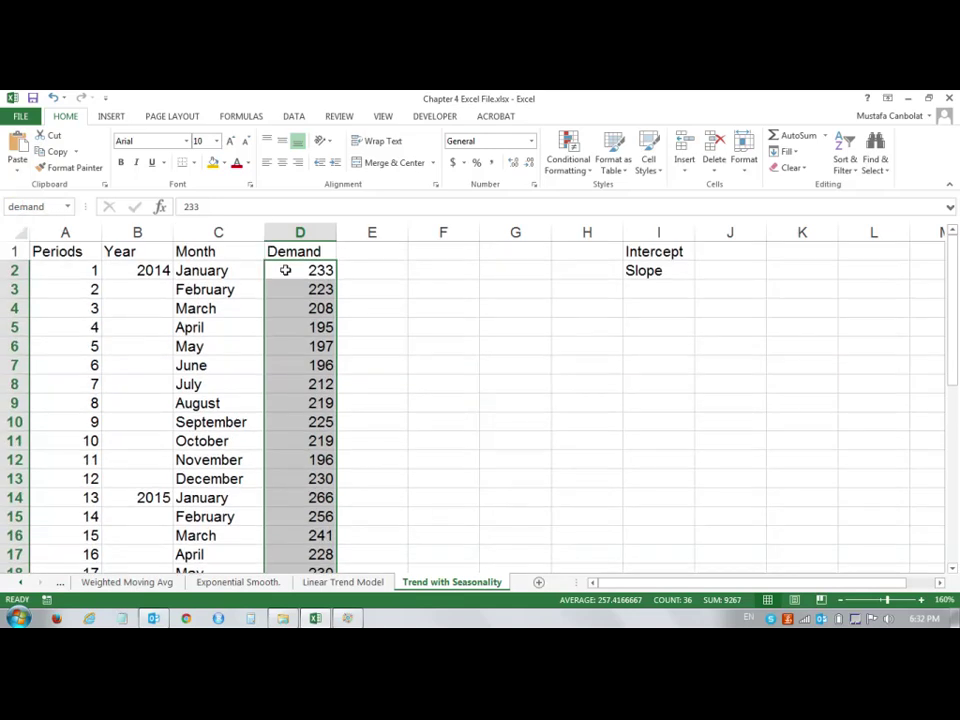
scroll(283, 280, "down", 9)
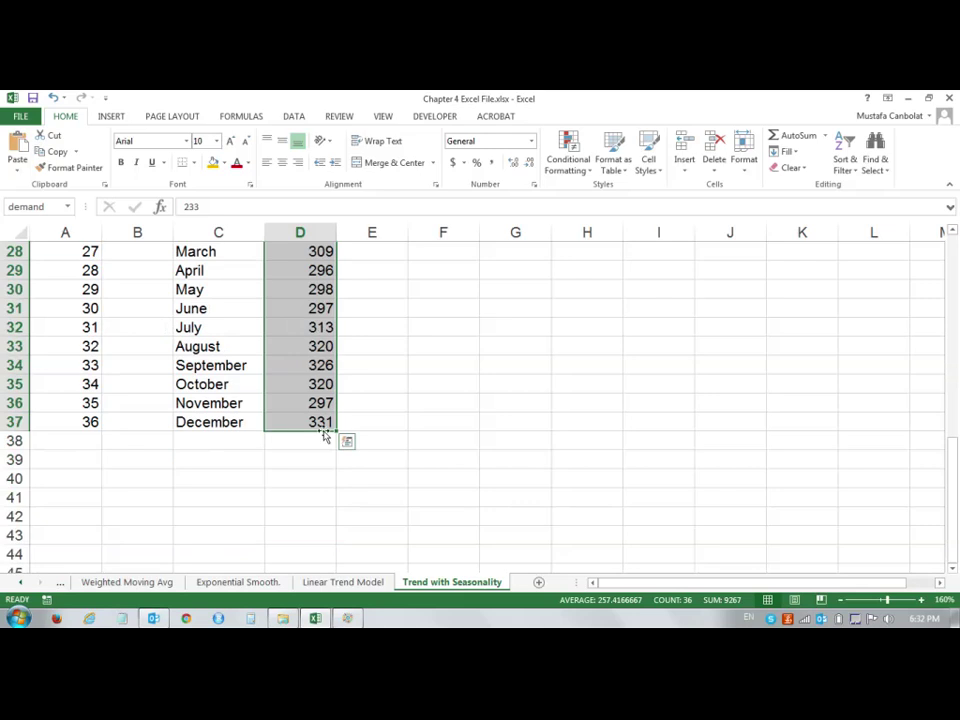
scroll(316, 408, "up", 7)
scroll(316, 408, "up", 2)
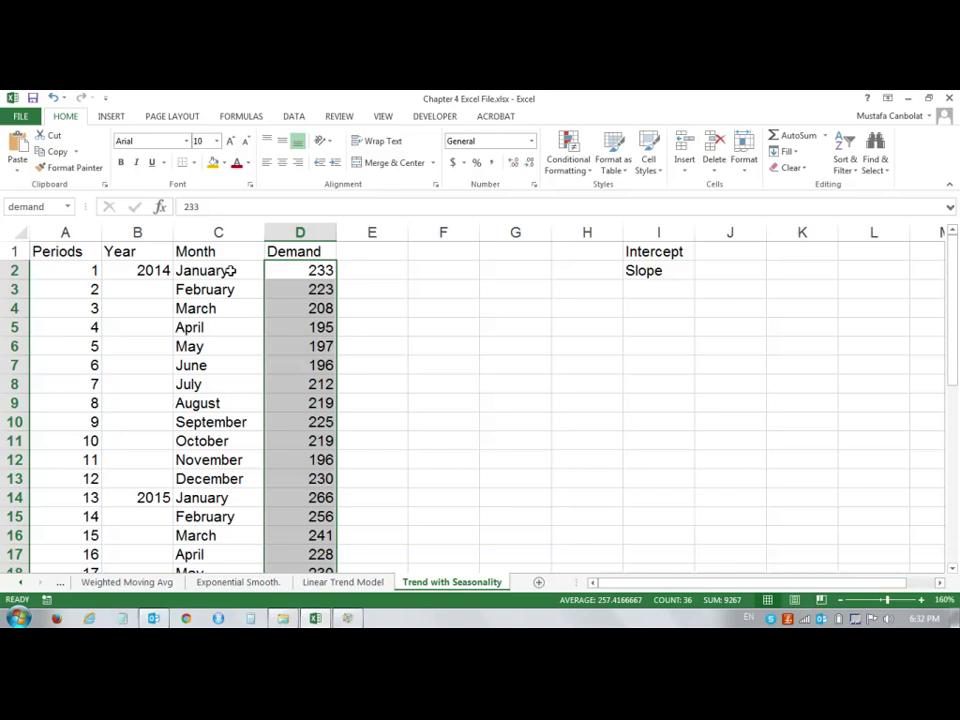
Define the name month for the month entries in C2:C37
left_click(230, 270)
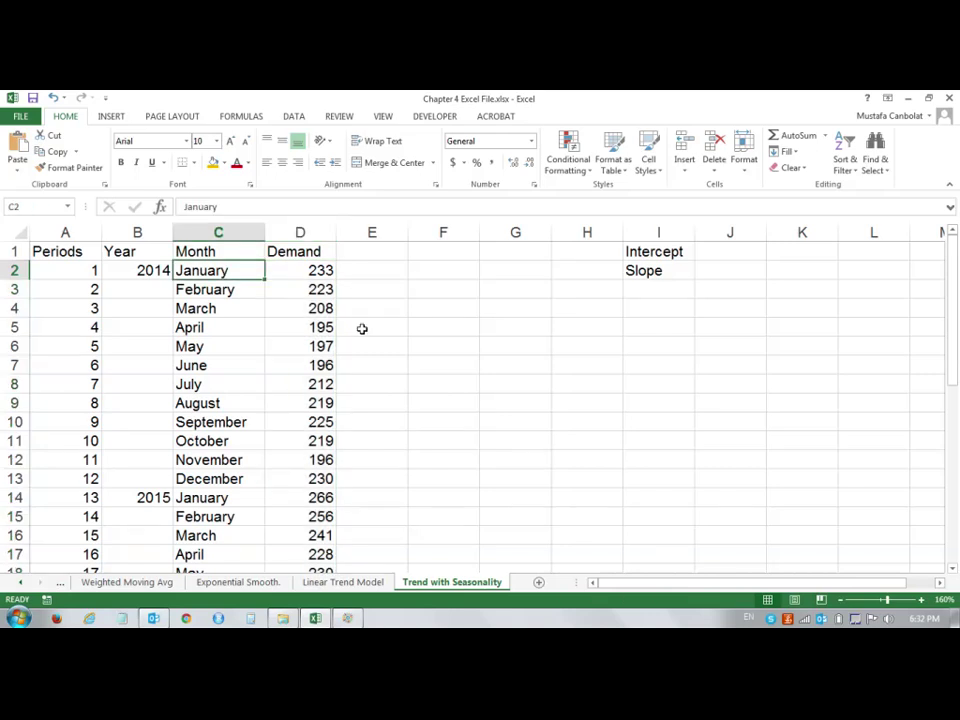
key("ctrl+shift+Down")
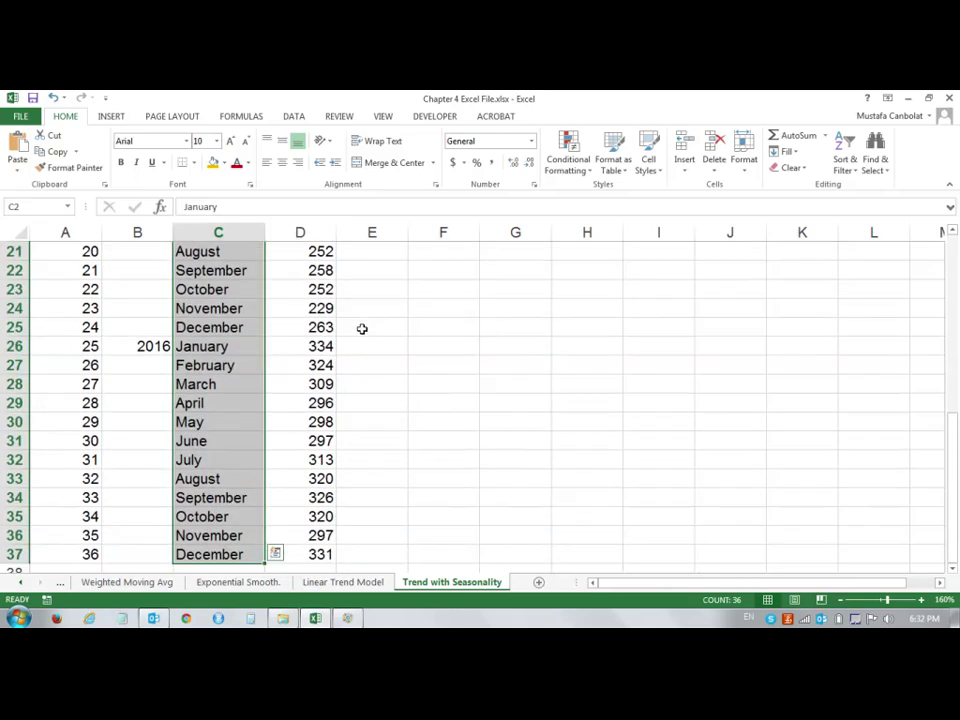
scroll(362, 328, "up", 7)
left_click(43, 206)
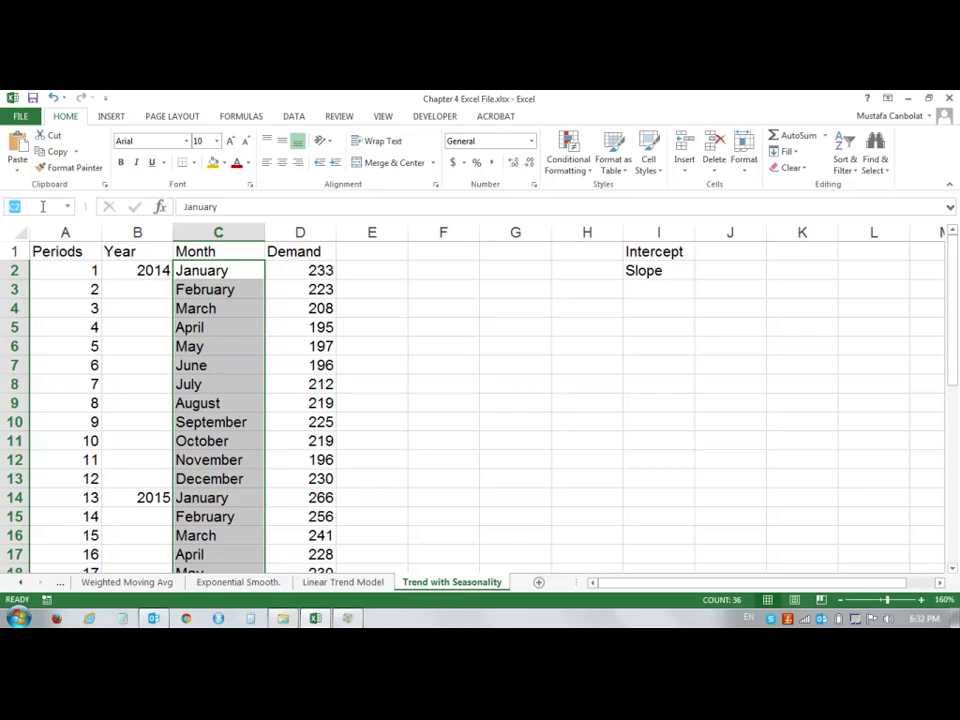
type("month")
key("Return")
Define the name period for the period numbers in A2:A37
left_click(42, 270)
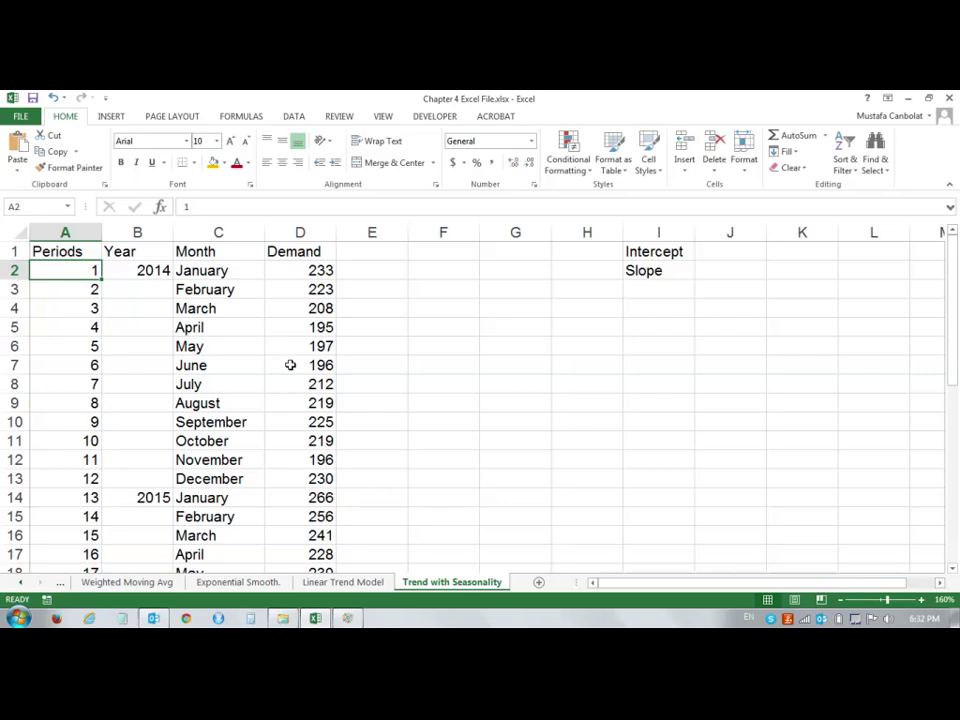
key("ctrl+shift+Down")
left_click(32, 205)
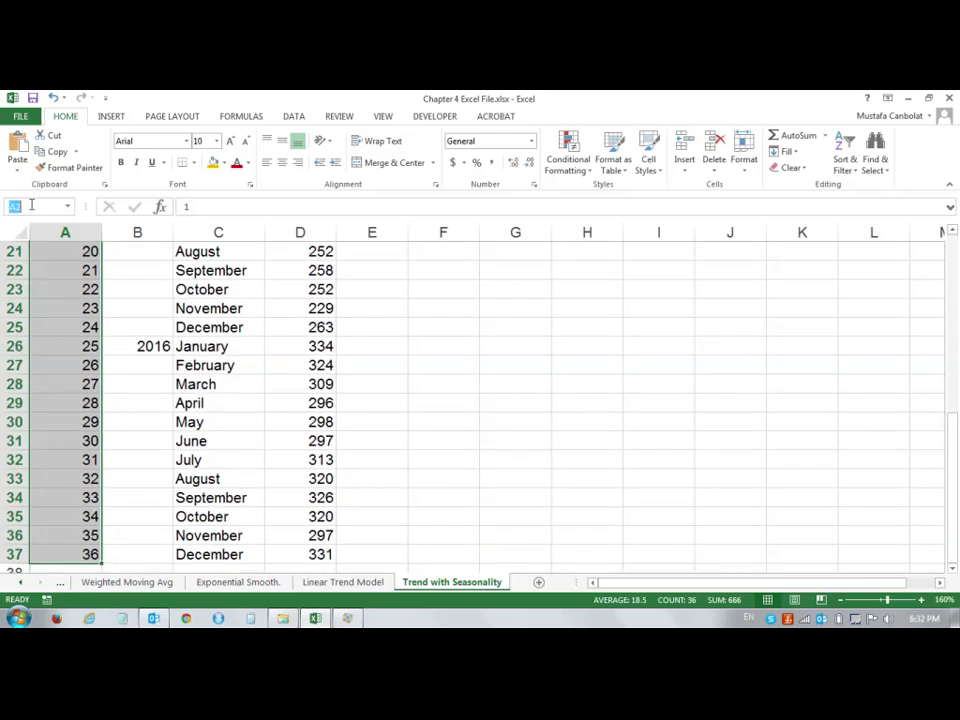
type("period")
key("Return")
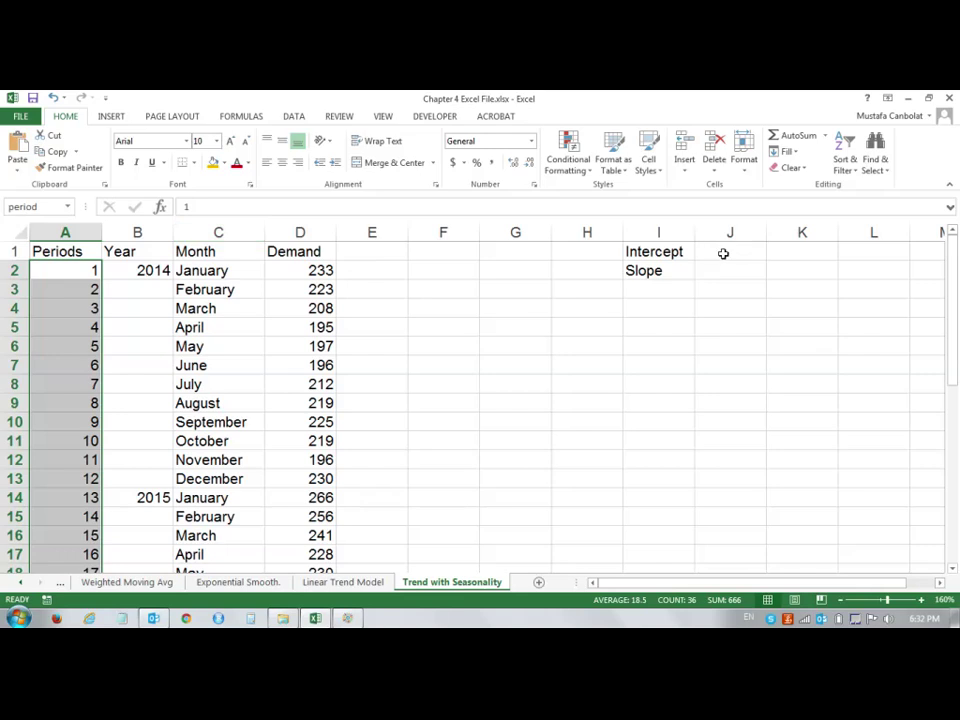
Calculate the trend intercept in cell J1 with the formula =INTERCEPT(demand,period)
left_click(724, 252)
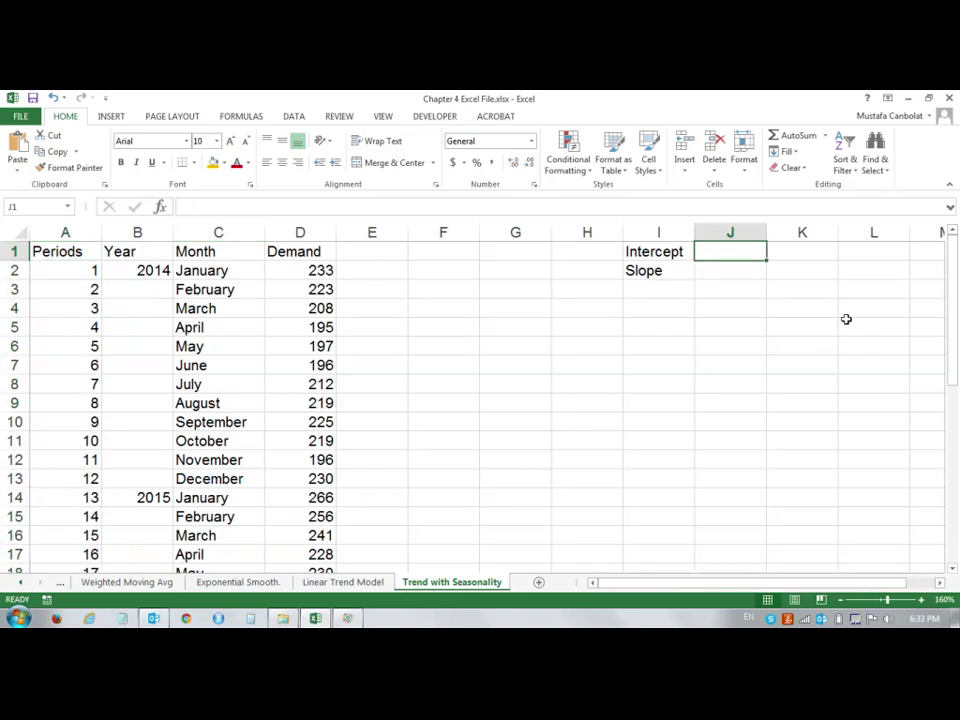
type("=IN")
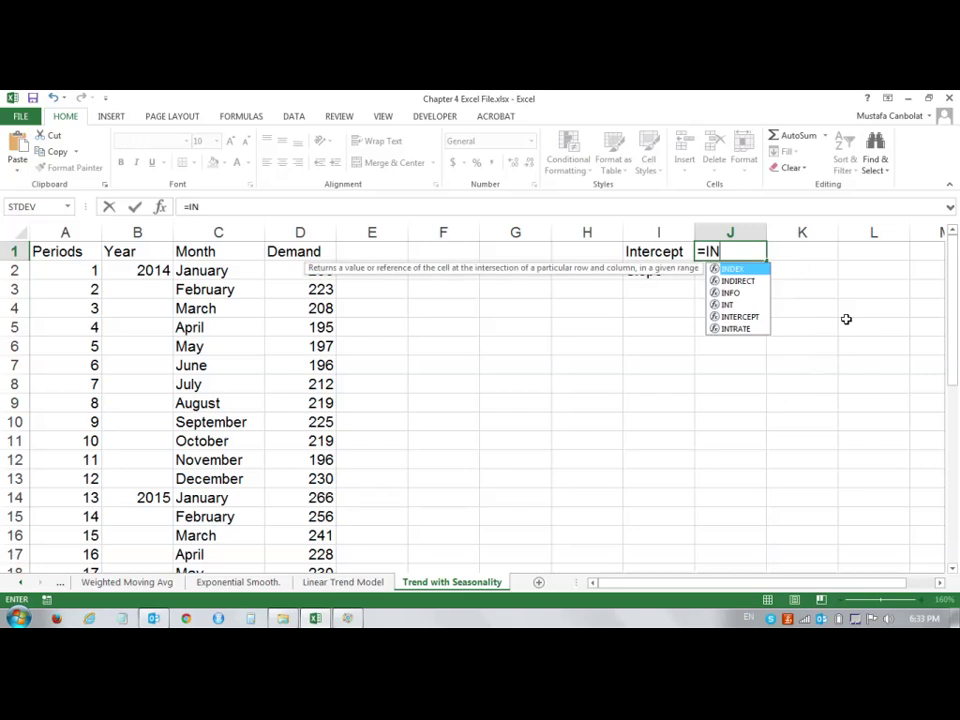
type("TERCEPT")
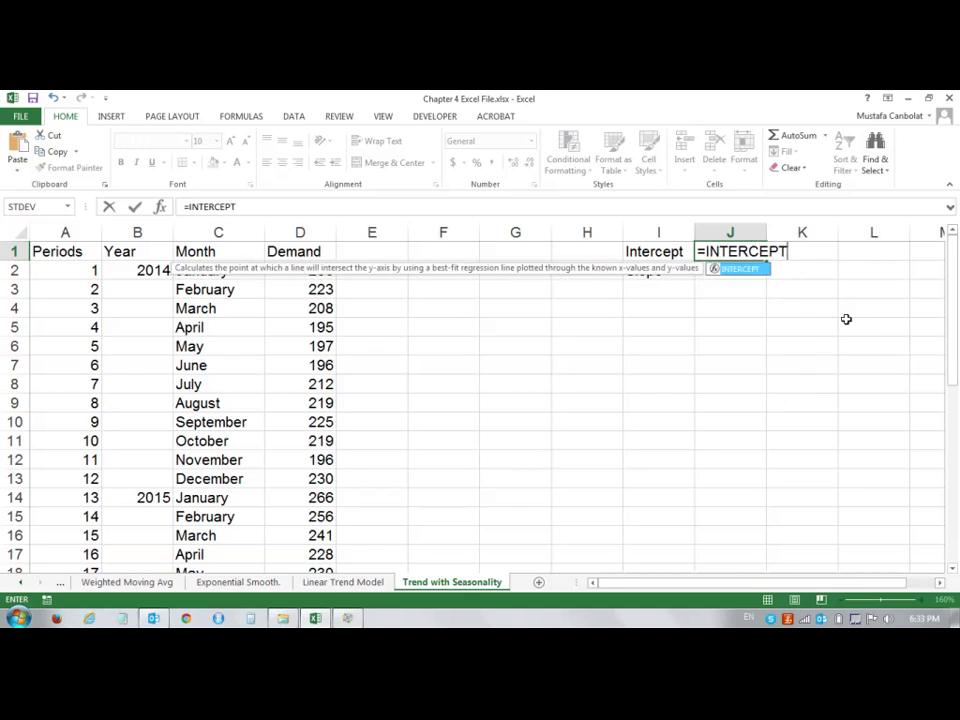
type("(")
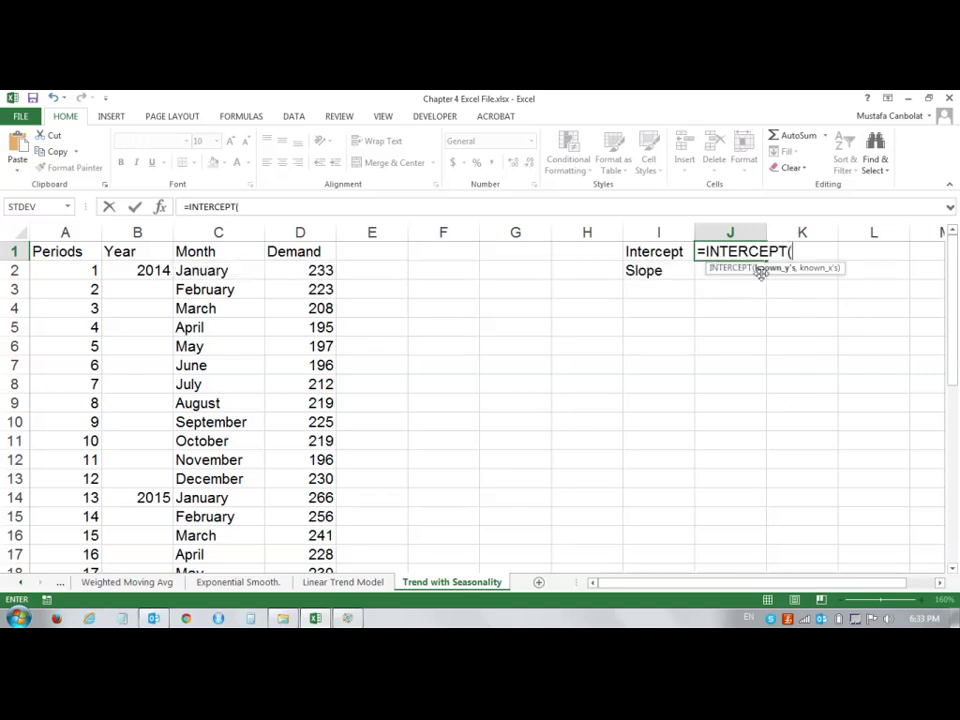
type("demand,")
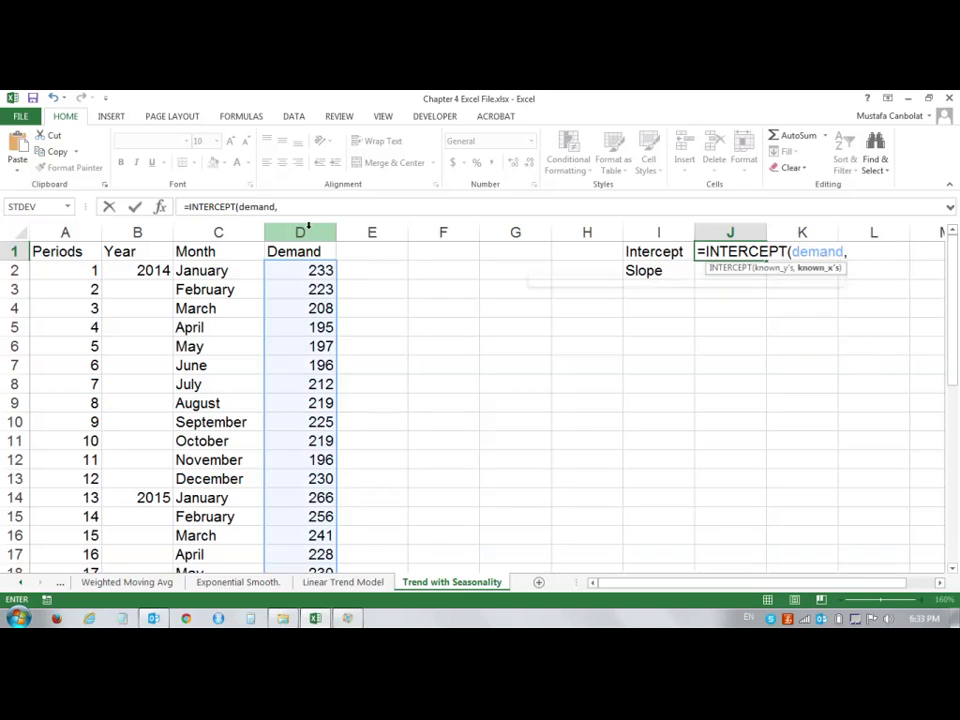
type("period")
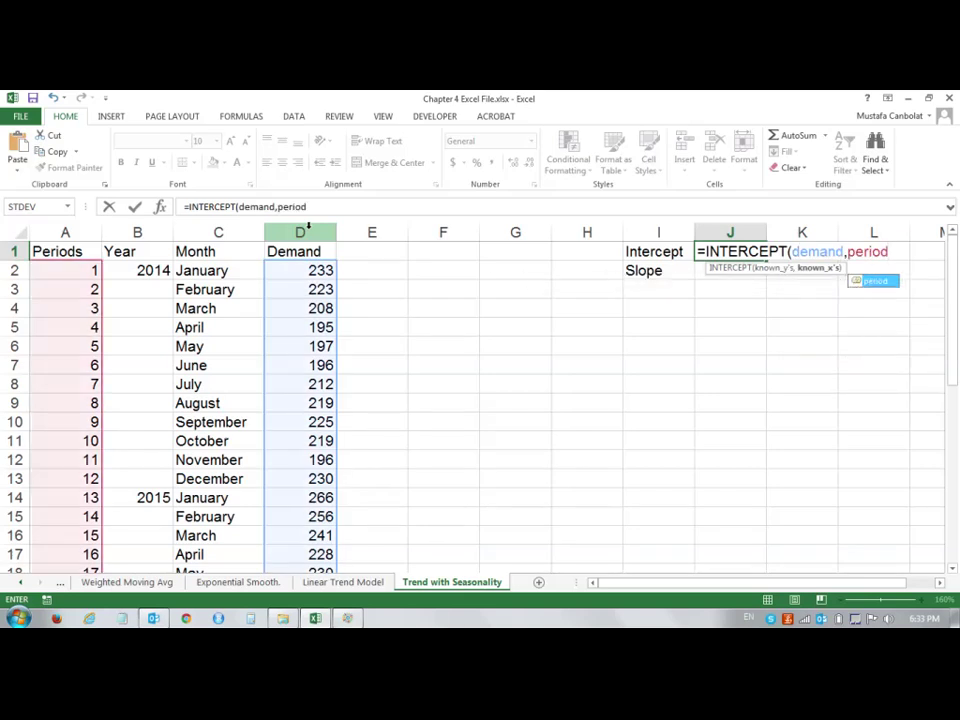
type(")")
key("Return")
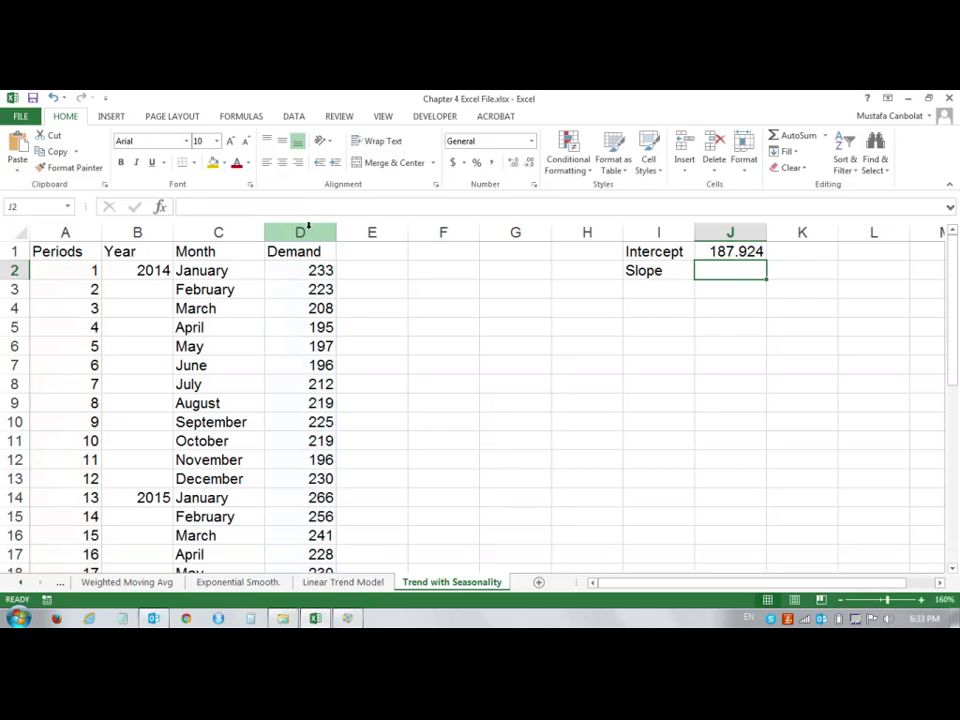
left_click(755, 251)
double_click(755, 251)
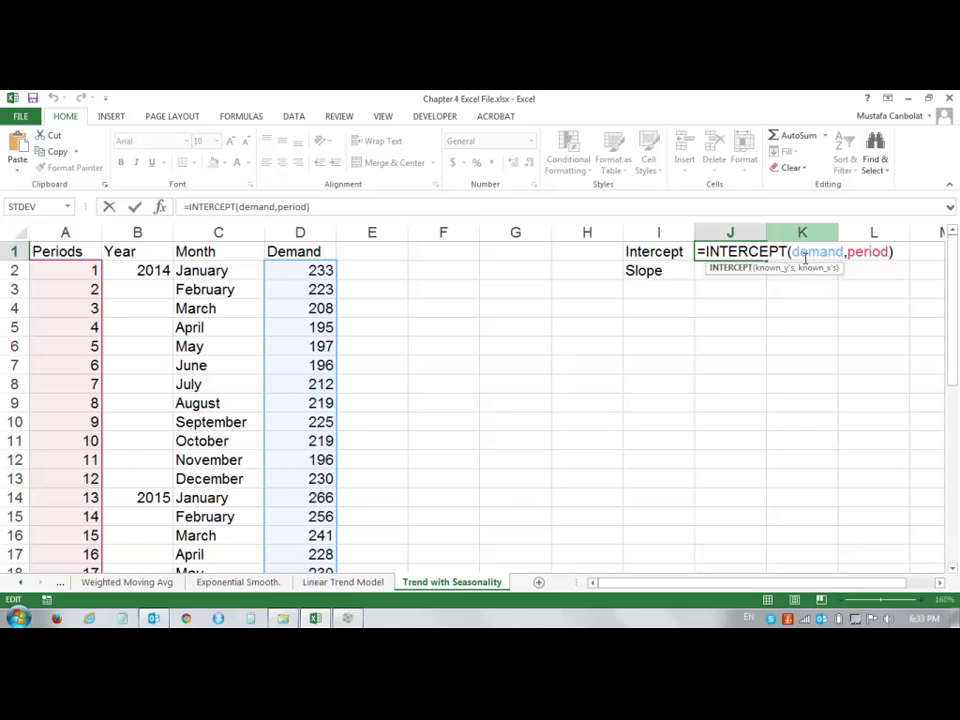
key("Return")
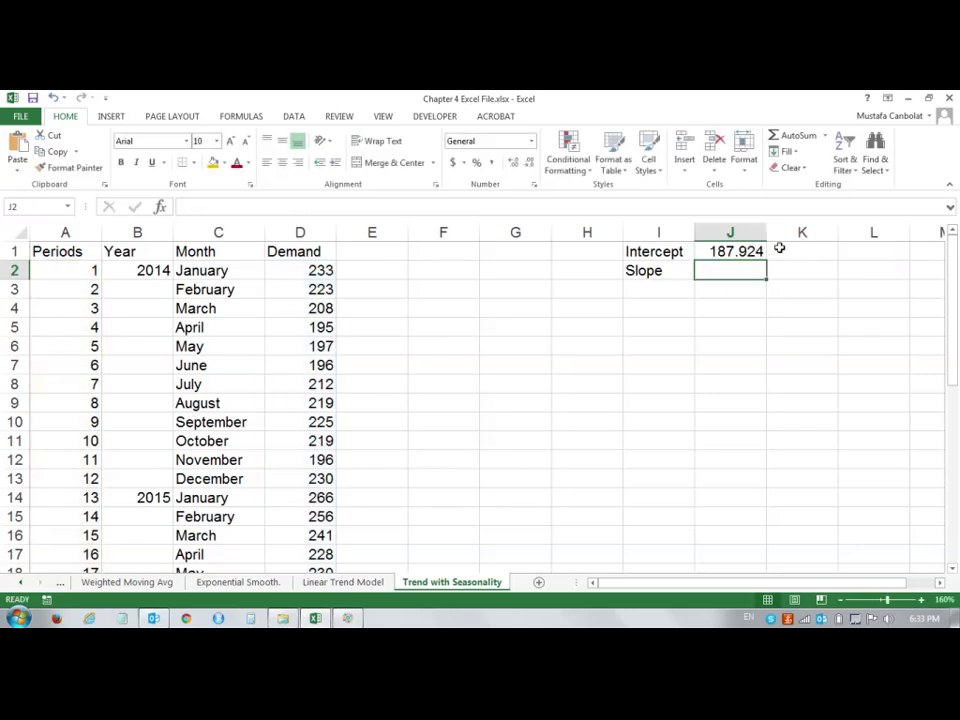
Copy the intercept formula into J2 and change its function so it reads =SLOPE(demand,period)
left_click(733, 251)
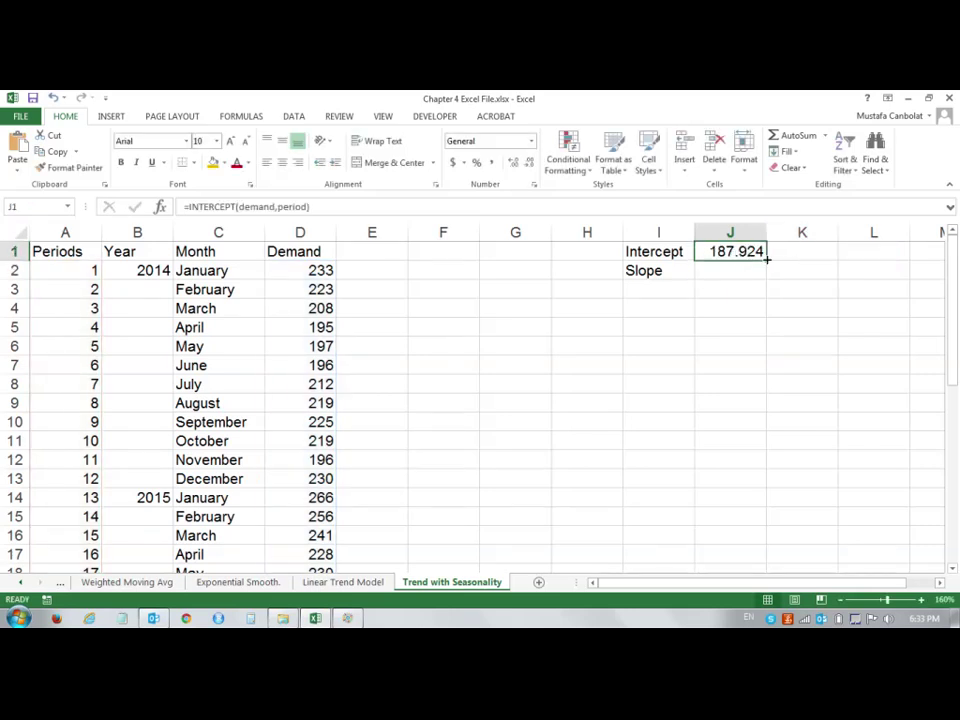
left_click_drag(766, 259, 766, 280)
left_click(724, 270)
double_click(724, 270)
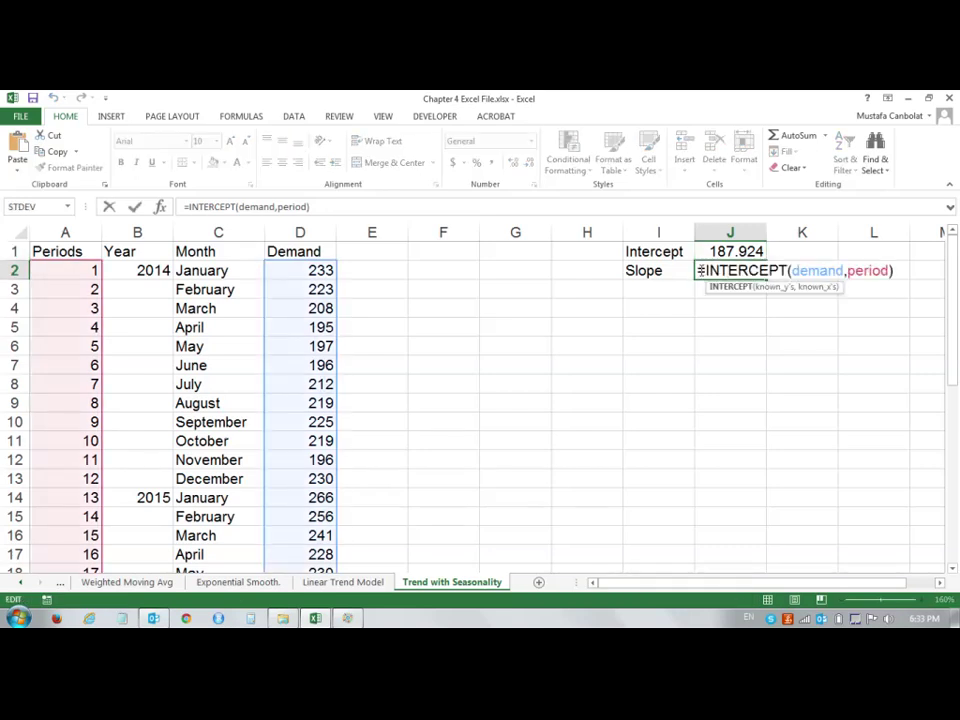
left_click_drag(704, 270, 790, 270)
key("Delete")
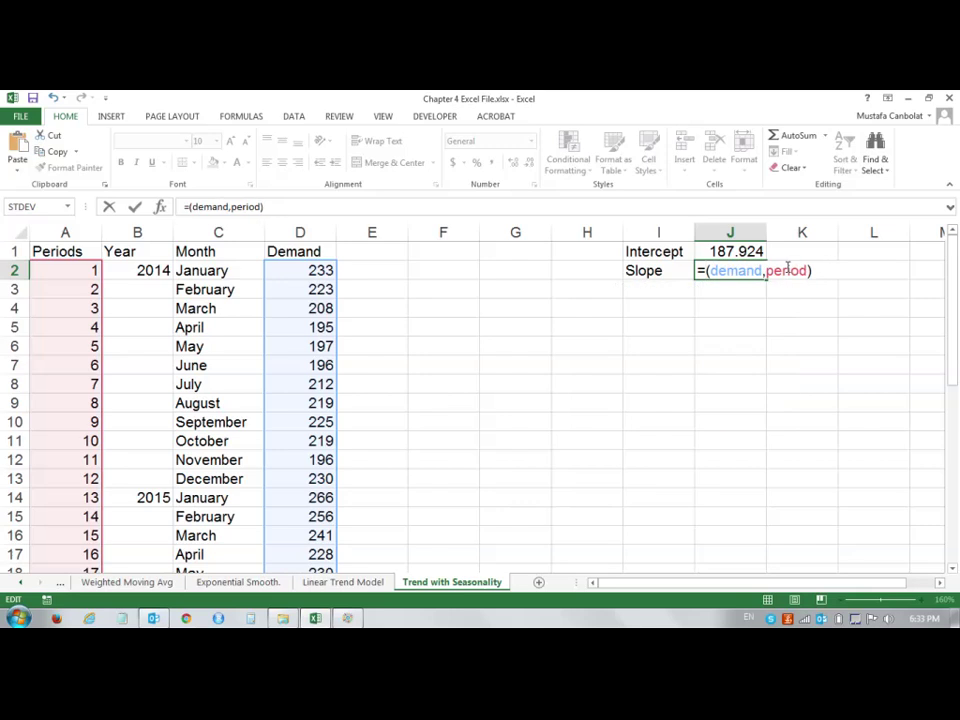
type("slope")
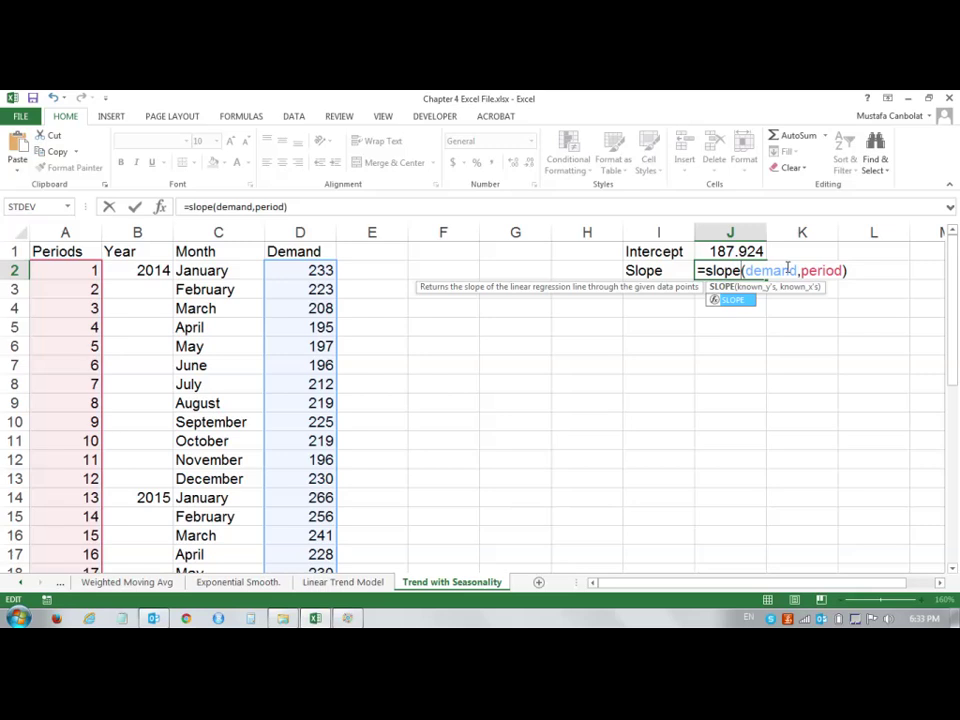
key("Return")
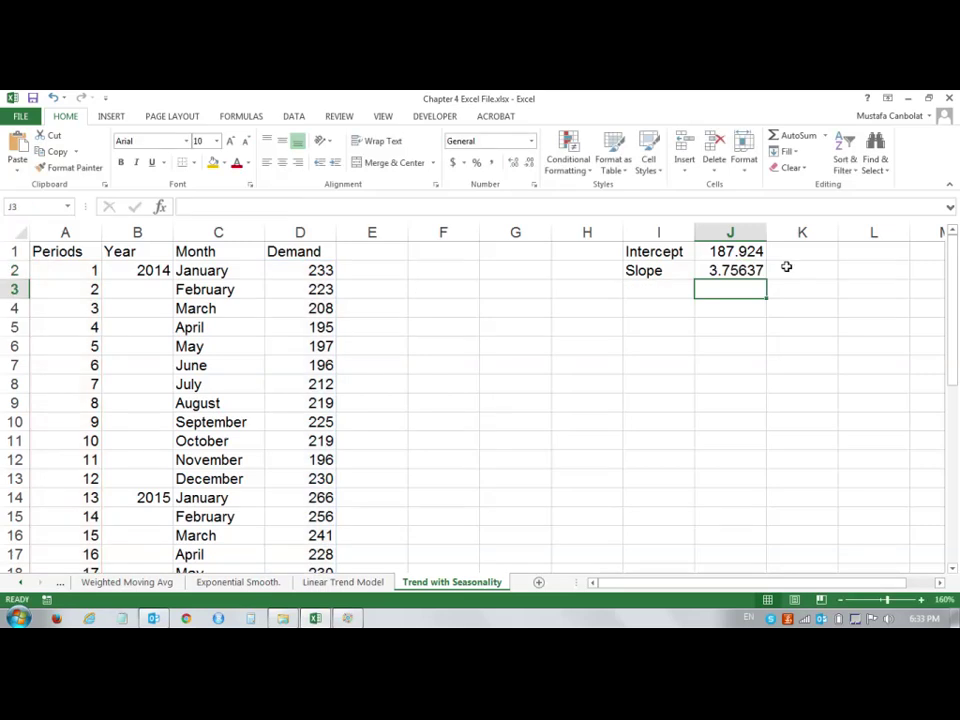
left_click_drag(658, 251, 722, 270)
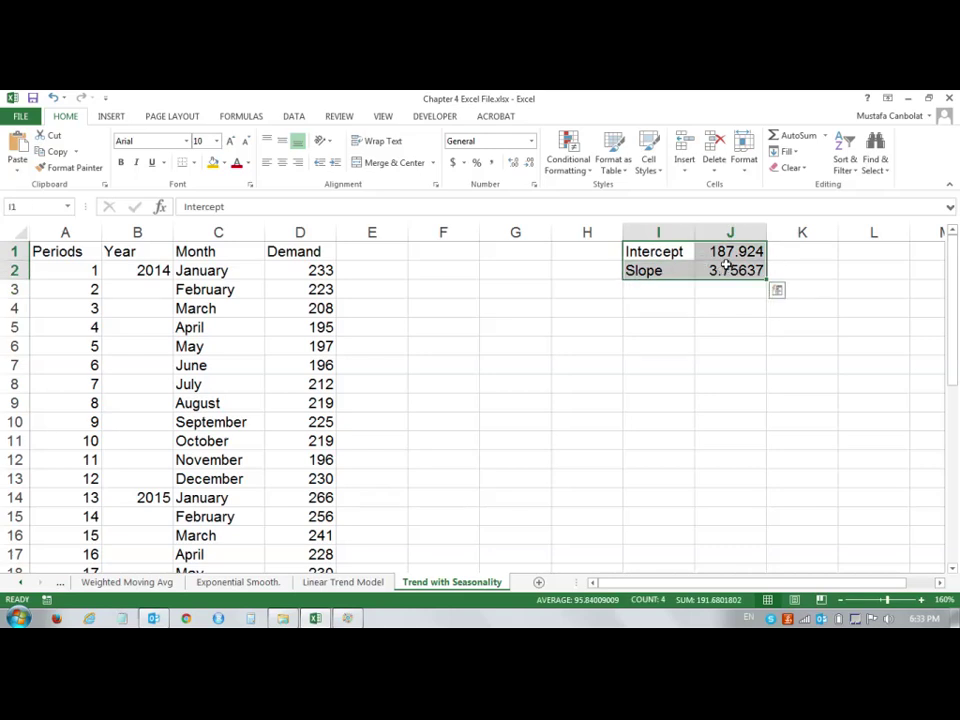
Enter the header Linear Trend in cell E1
left_click(385, 250)
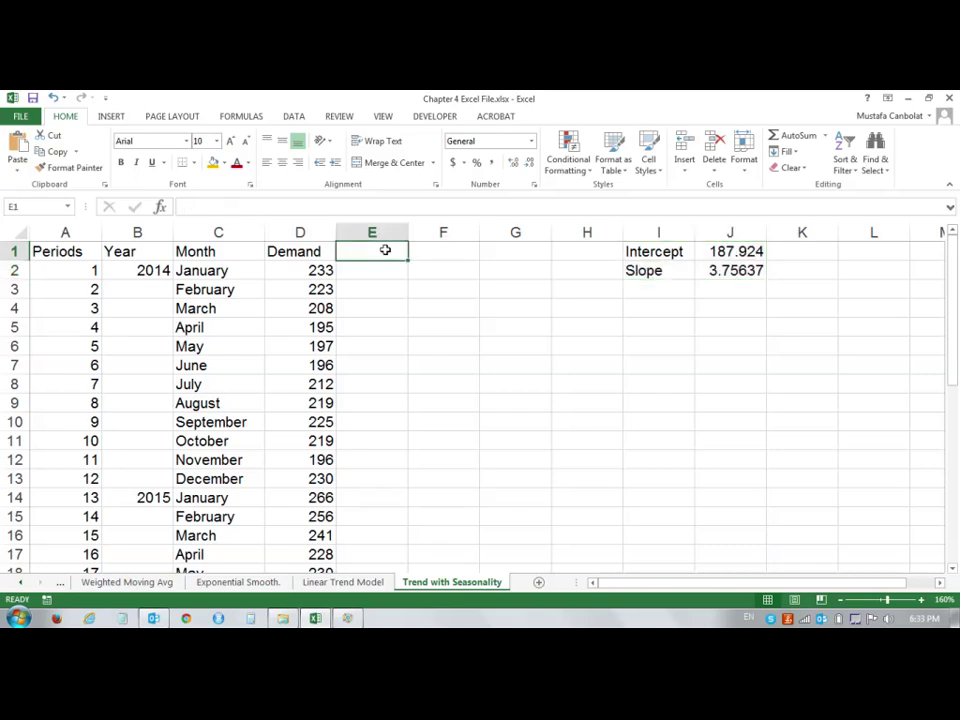
type("Linear Trend ")
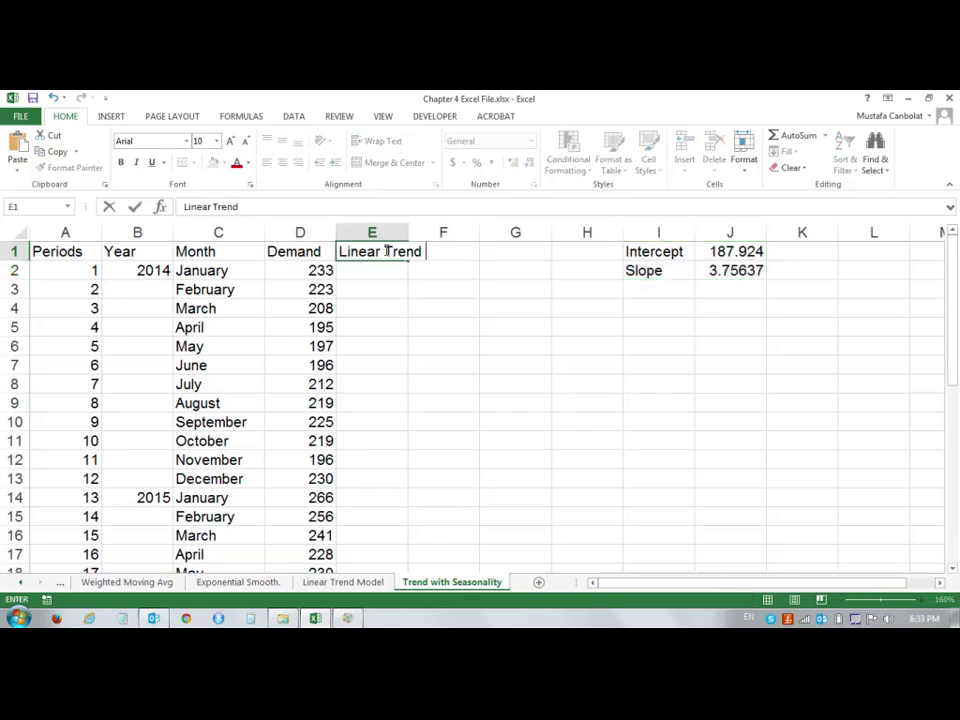
type("Forecasy")
key("BackSpace")
key("Return")
Set the header in E1 to LT Forecast and fit column E's width to the text
left_click(386, 251)
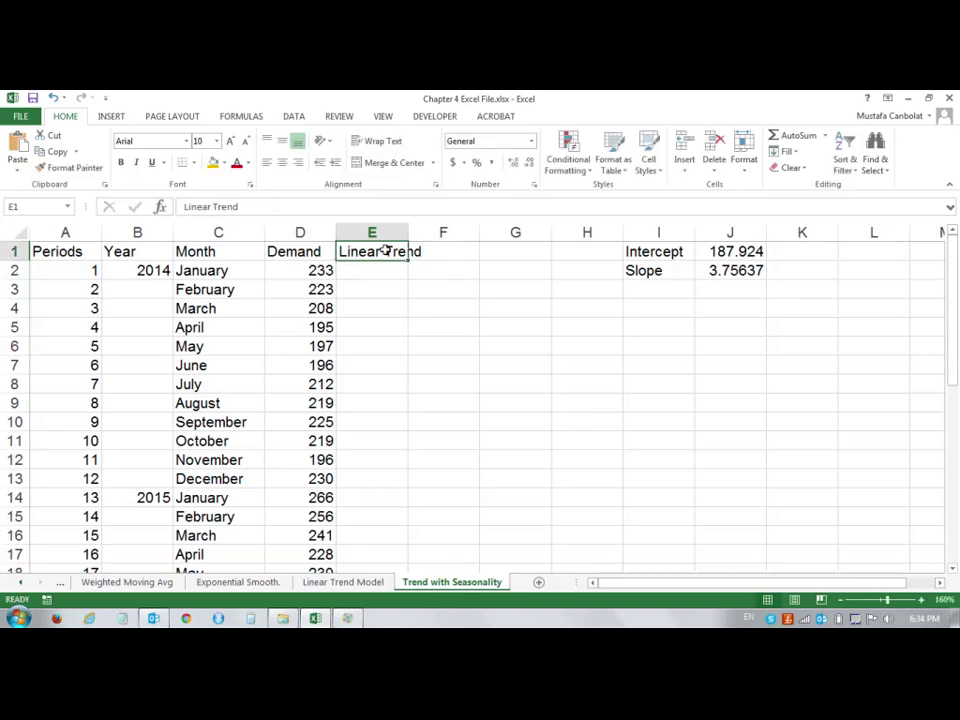
type("LT Forecast")
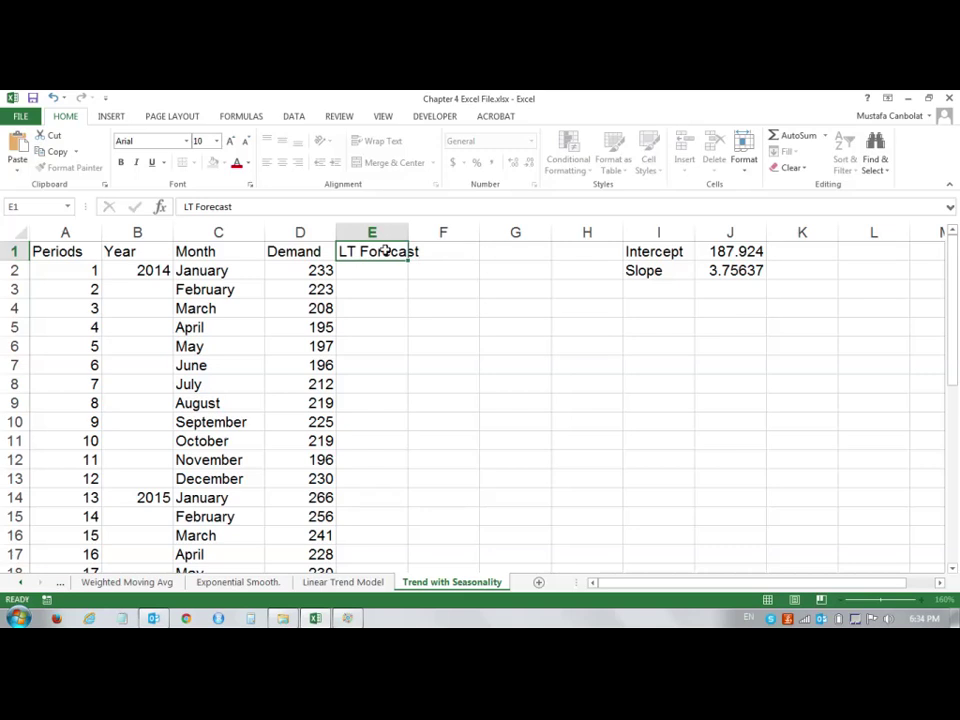
key("Return")
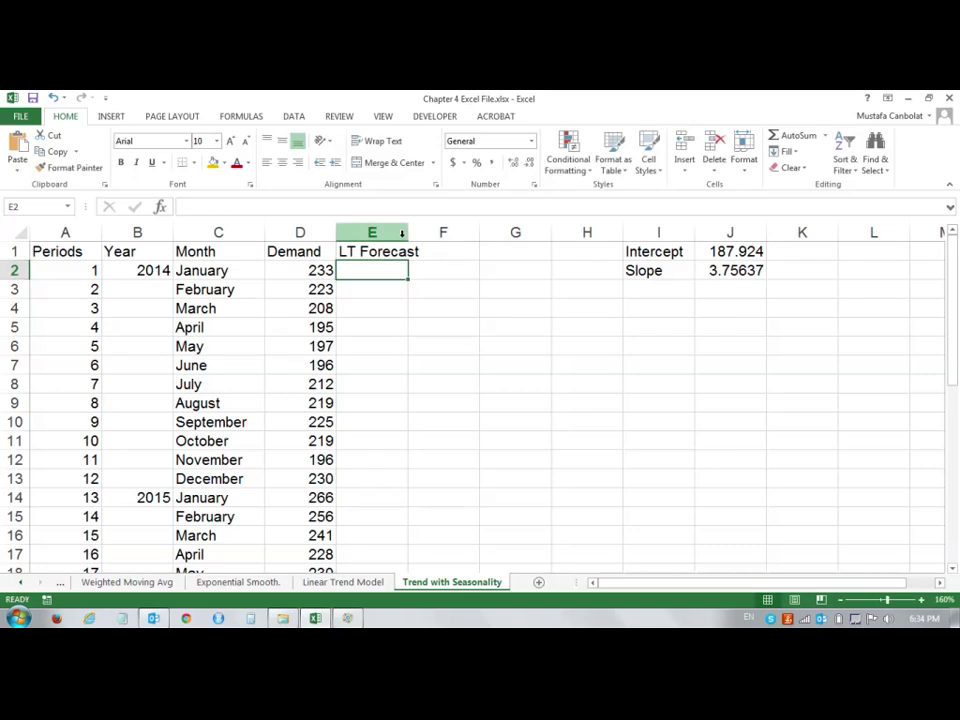
double_click(408, 231)
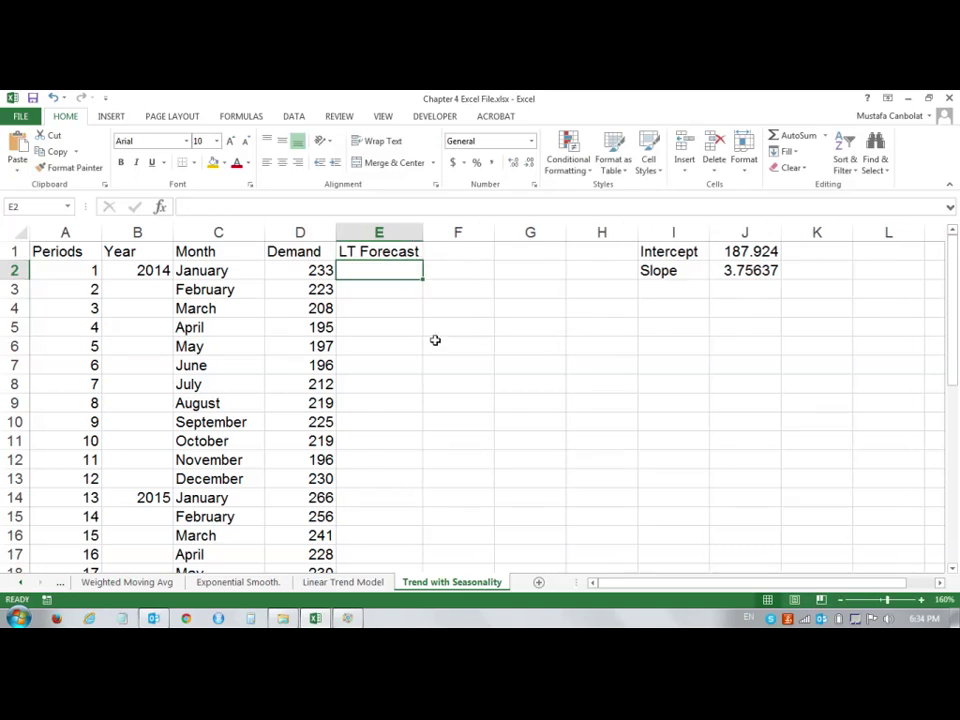
Calculate the first linear trend forecast in E2 with the formula =J$1+J$2*A2
type("=")
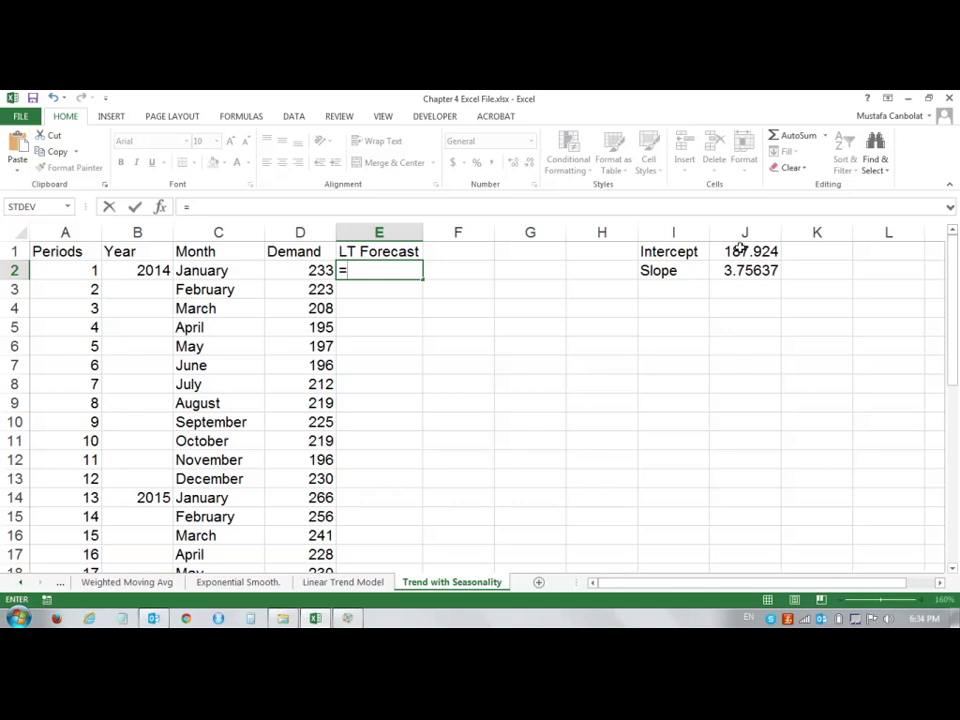
left_click(737, 251)
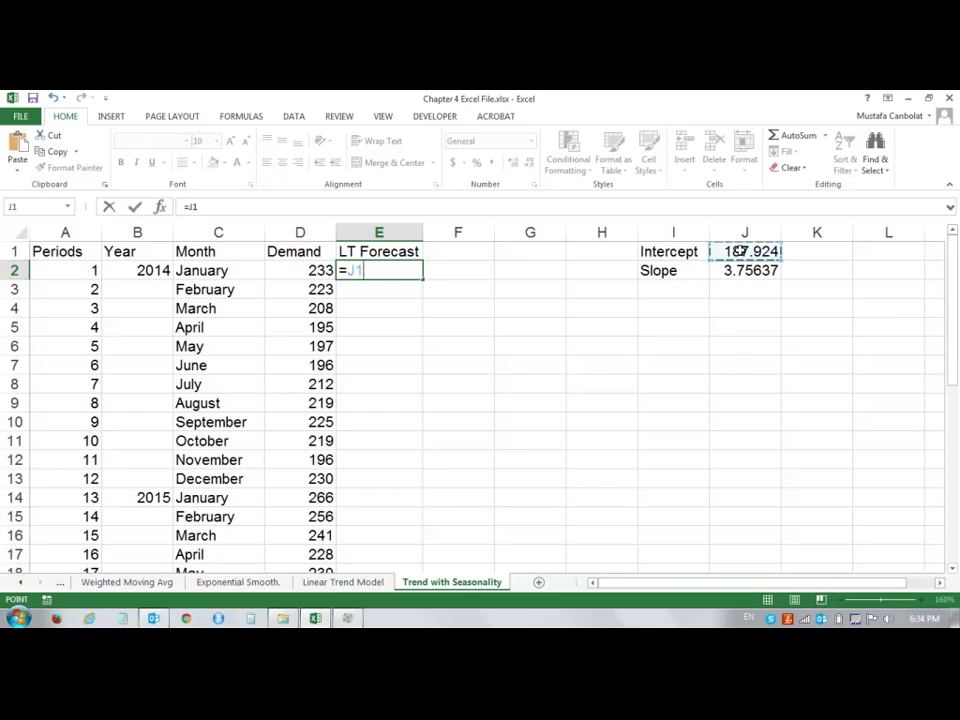
key("F4")
key("F4")
type("+")
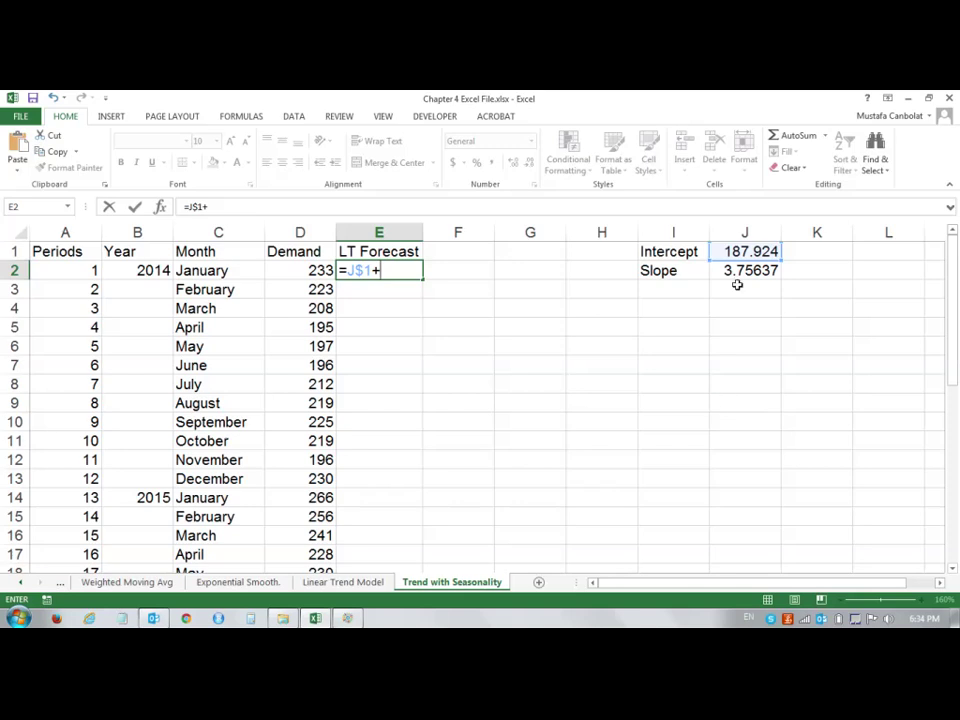
left_click(741, 270)
key("F4")
key("F4")
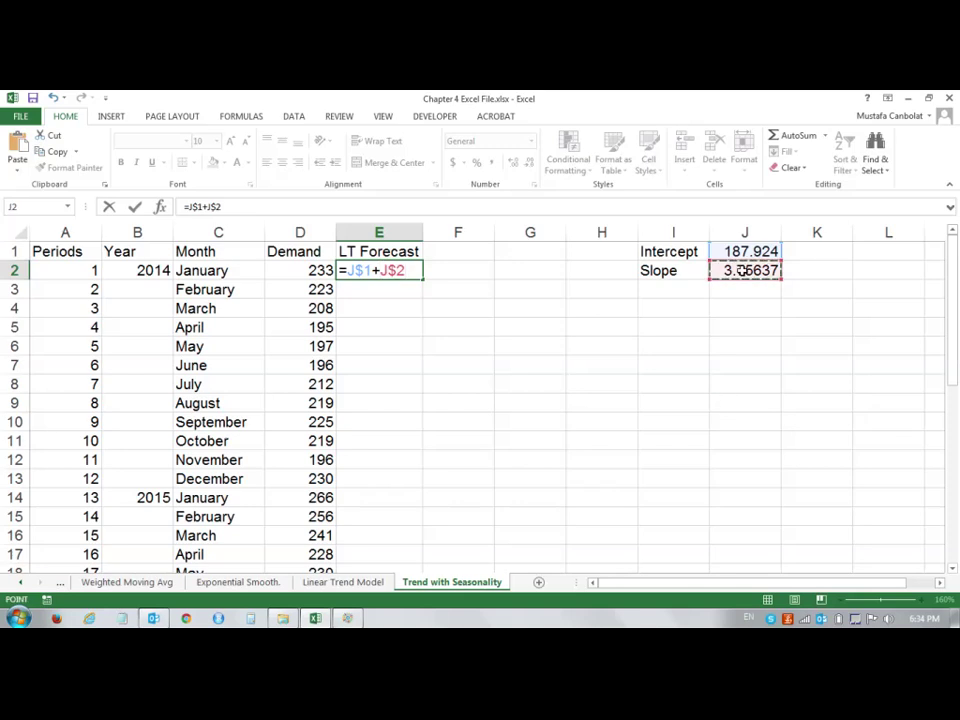
type("*")
left_click(72, 272)
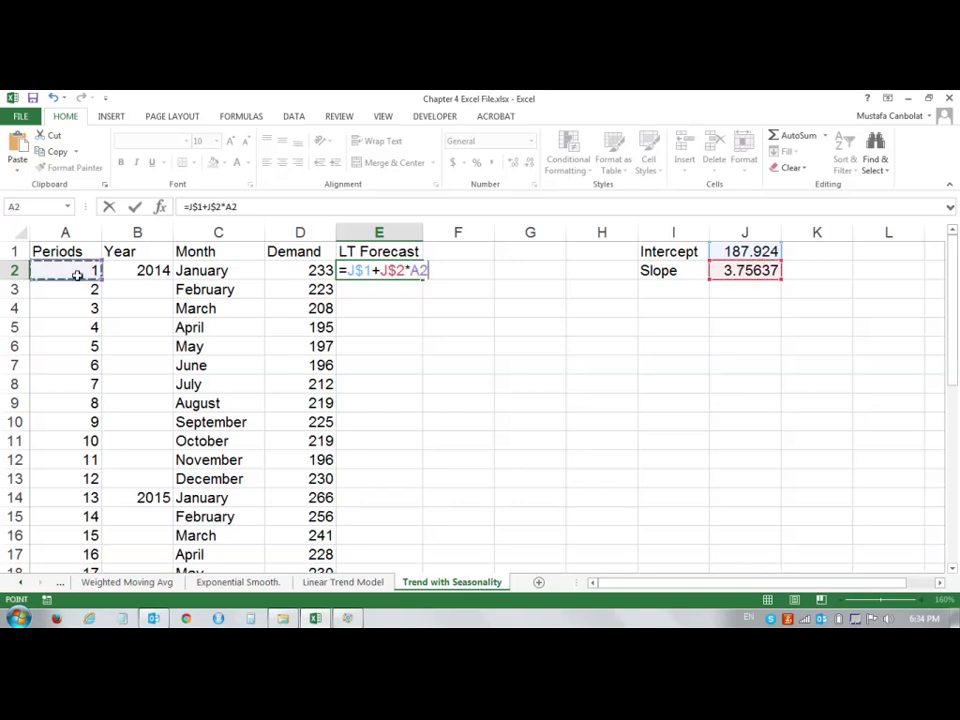
key("Return")
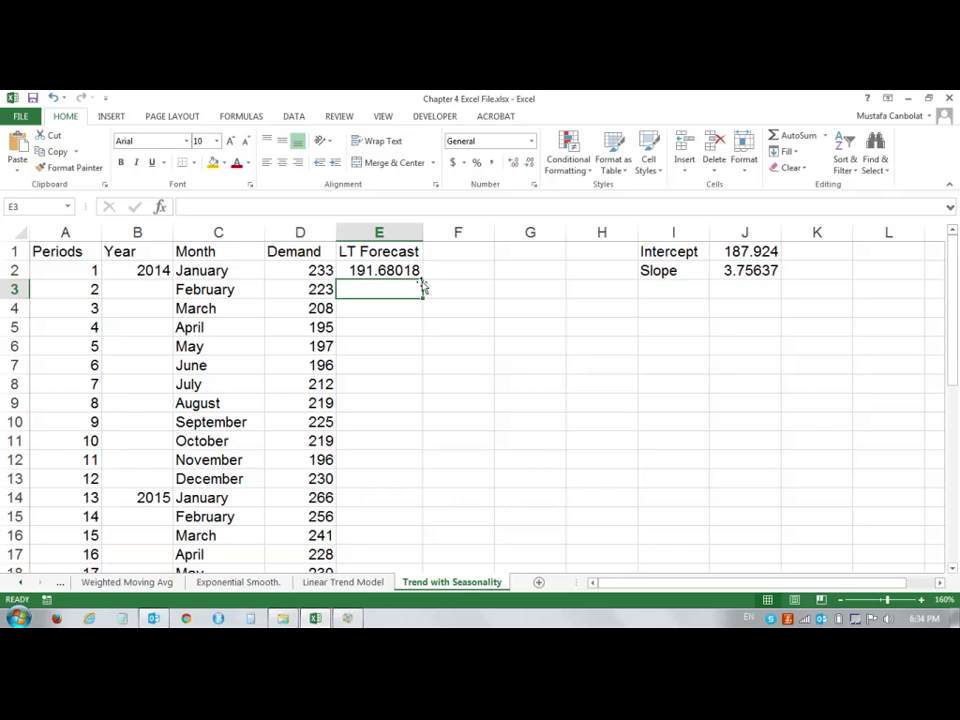
Fill the LT Forecast formula from E2 down to E37 and apply the Number format to those cells
left_click(416, 270)
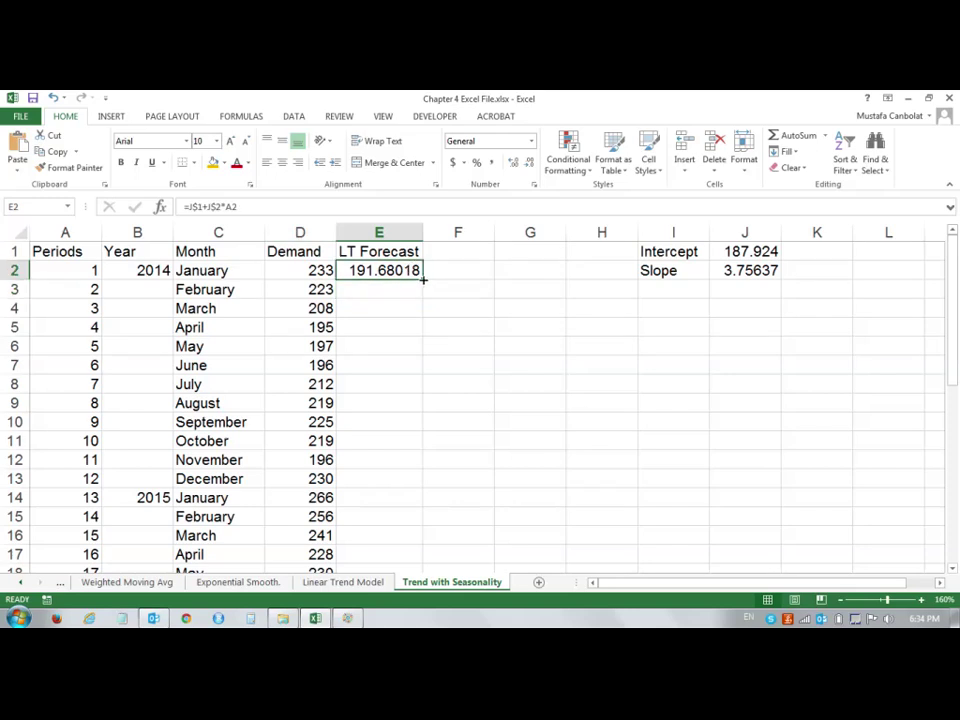
double_click(423, 280)
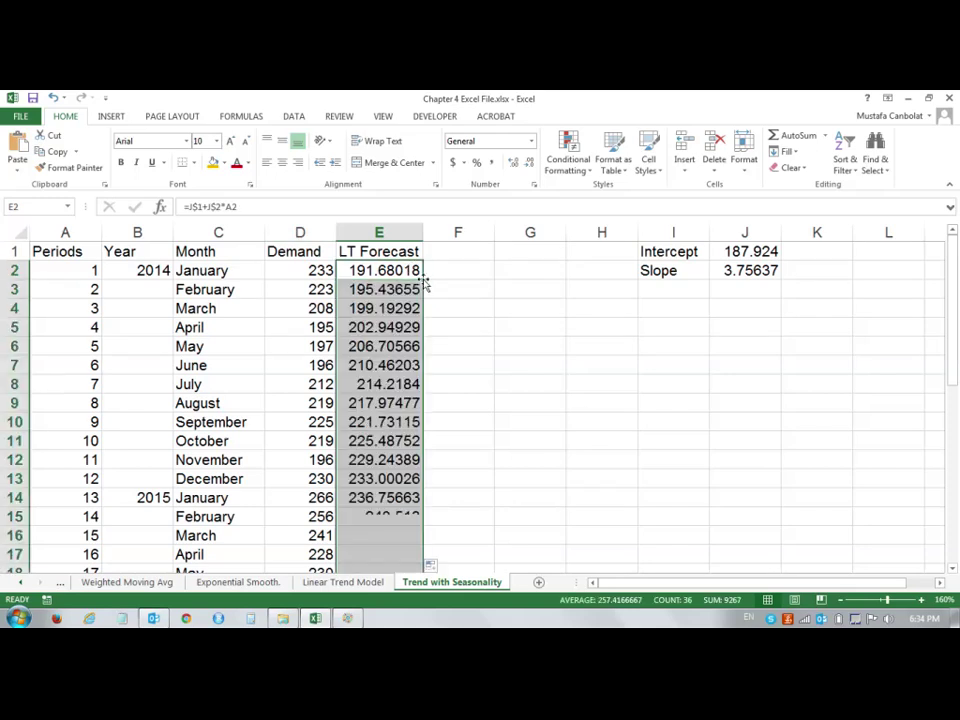
left_click(532, 141)
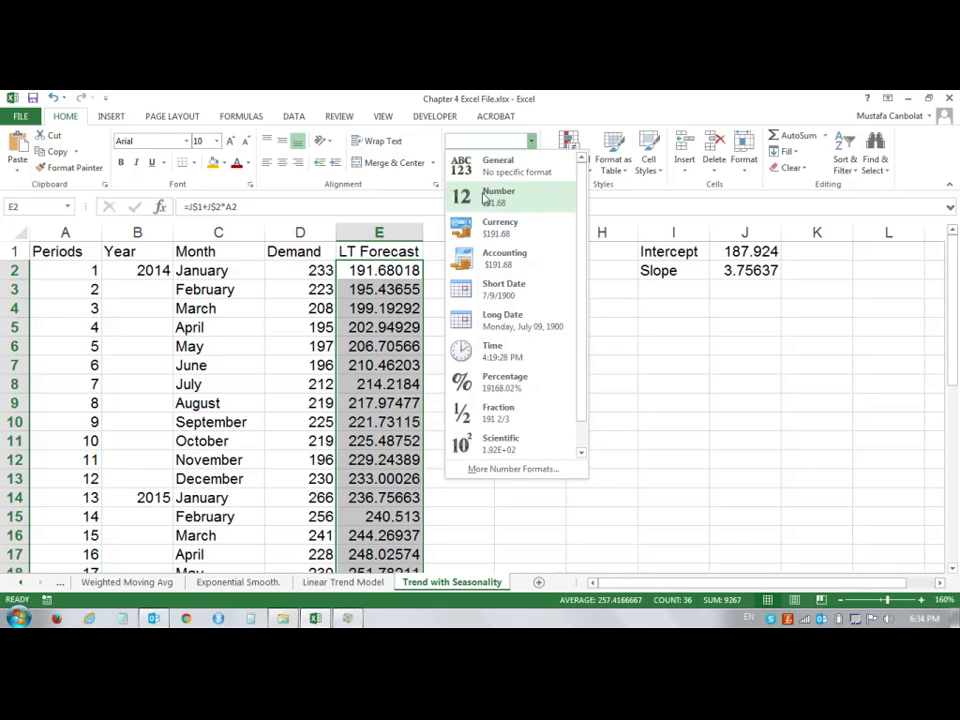
left_click(490, 194)
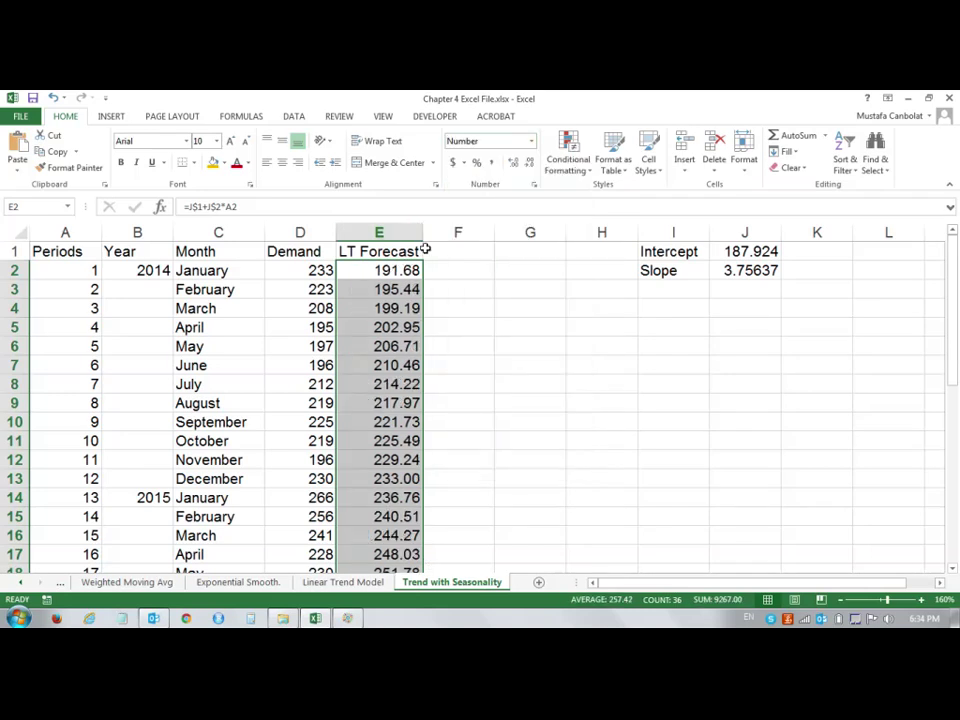
left_click(455, 271)
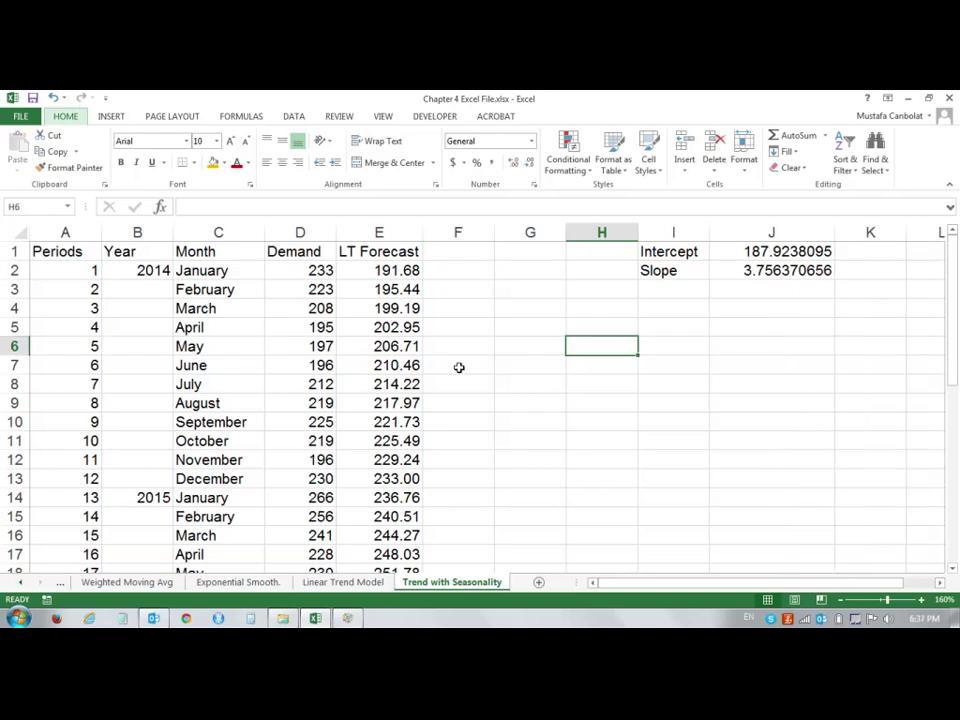
Plot Demand and LT Forecast from D1:E37 as a 2-D line chart with markers to compare them, and delete the chart
key("alt")
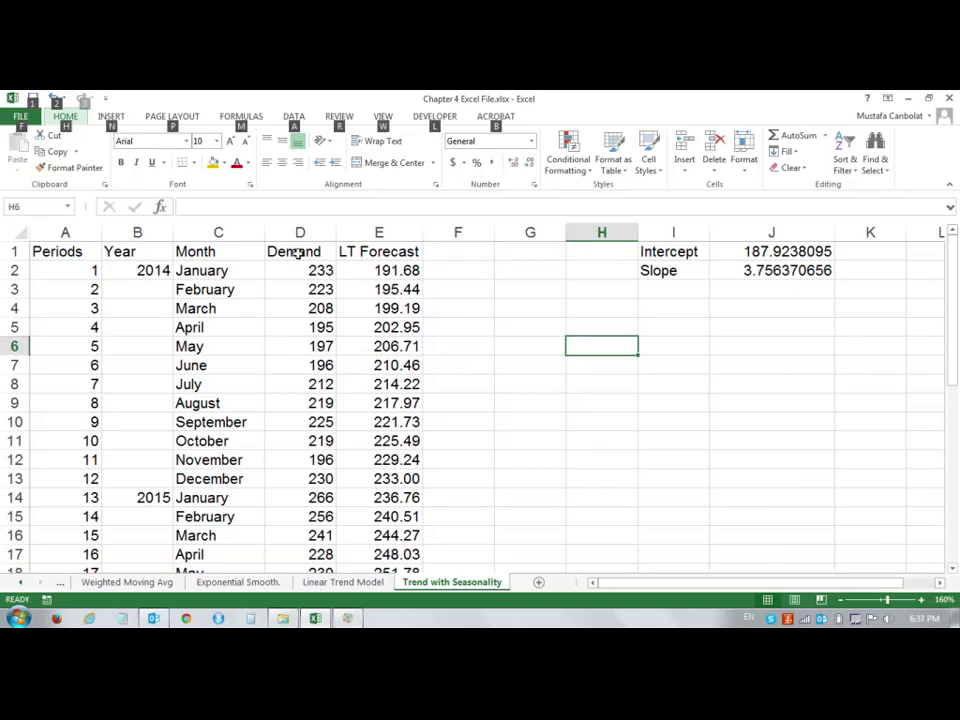
left_click_drag(300, 252, 385, 252)
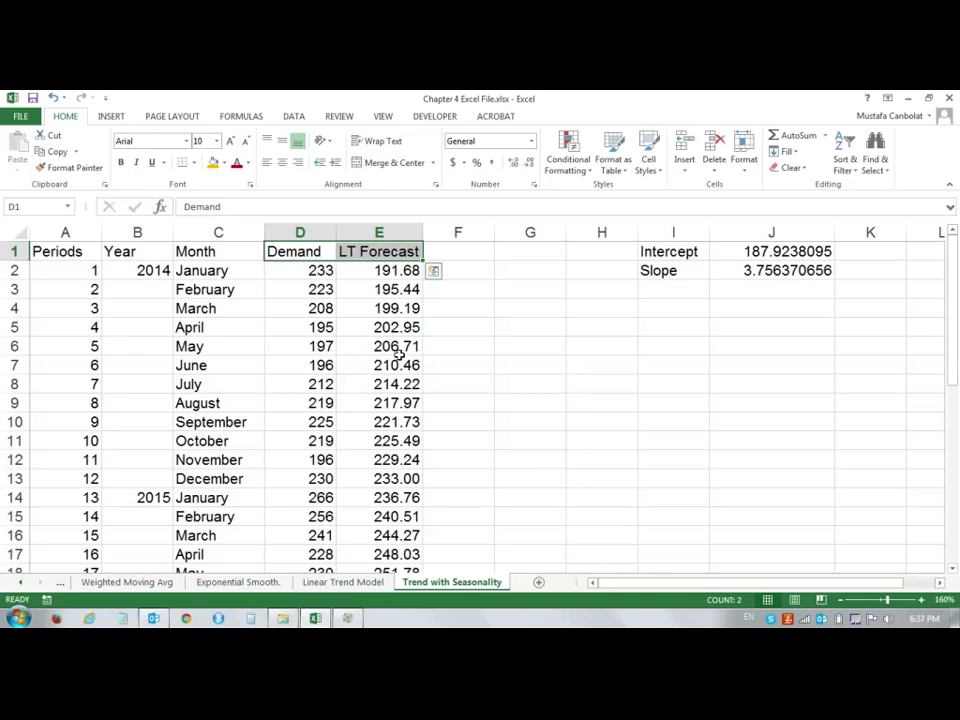
key("ctrl+shift+Down")
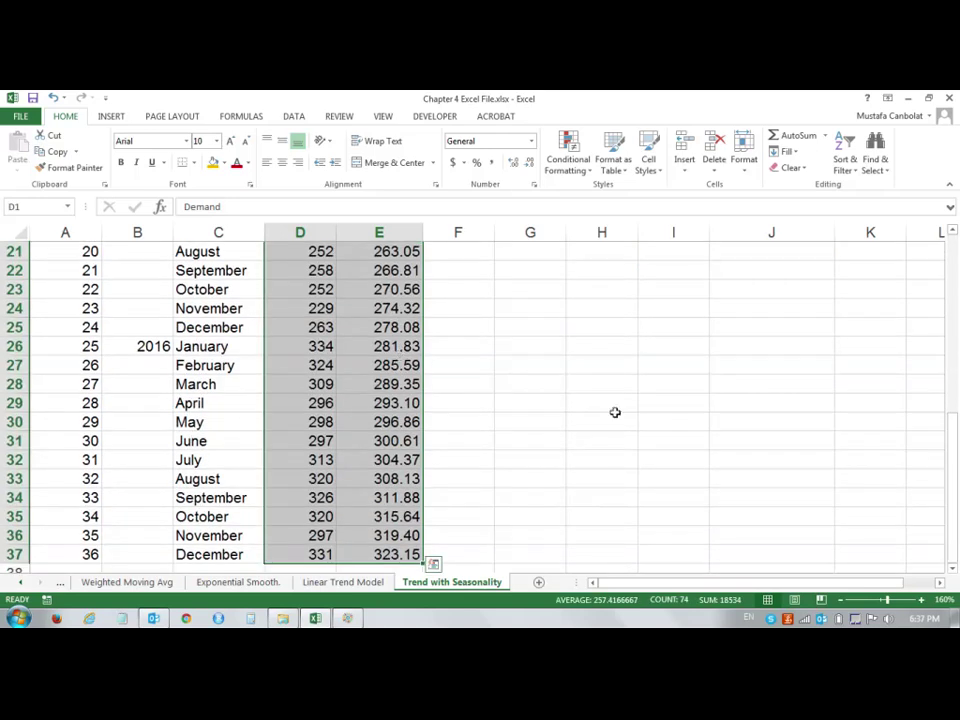
left_click_drag(951, 456, 951, 448)
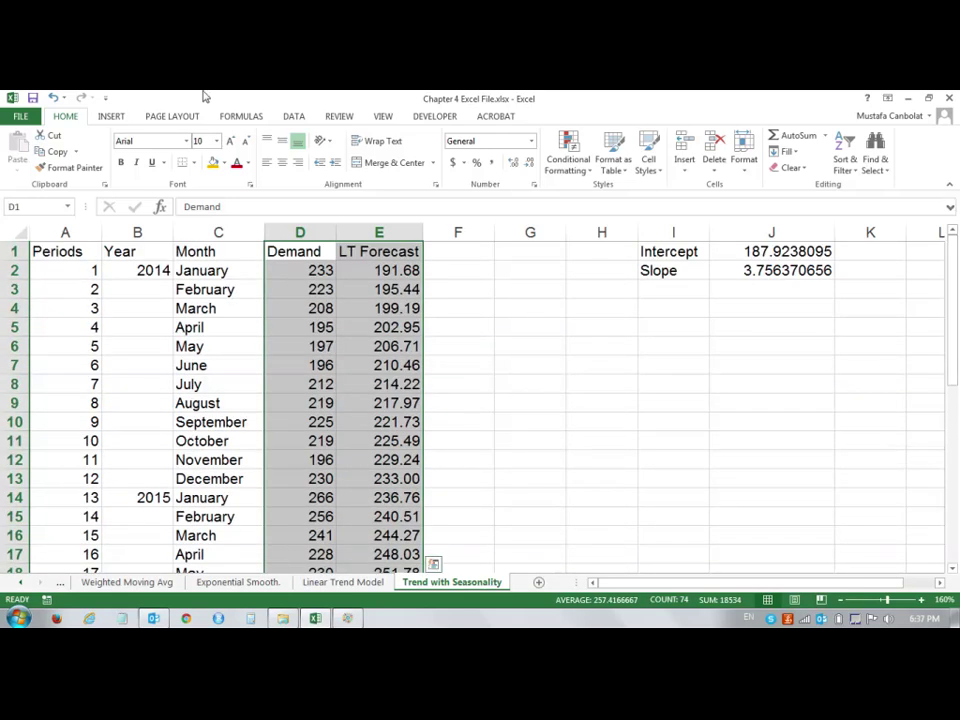
left_click(119, 118)
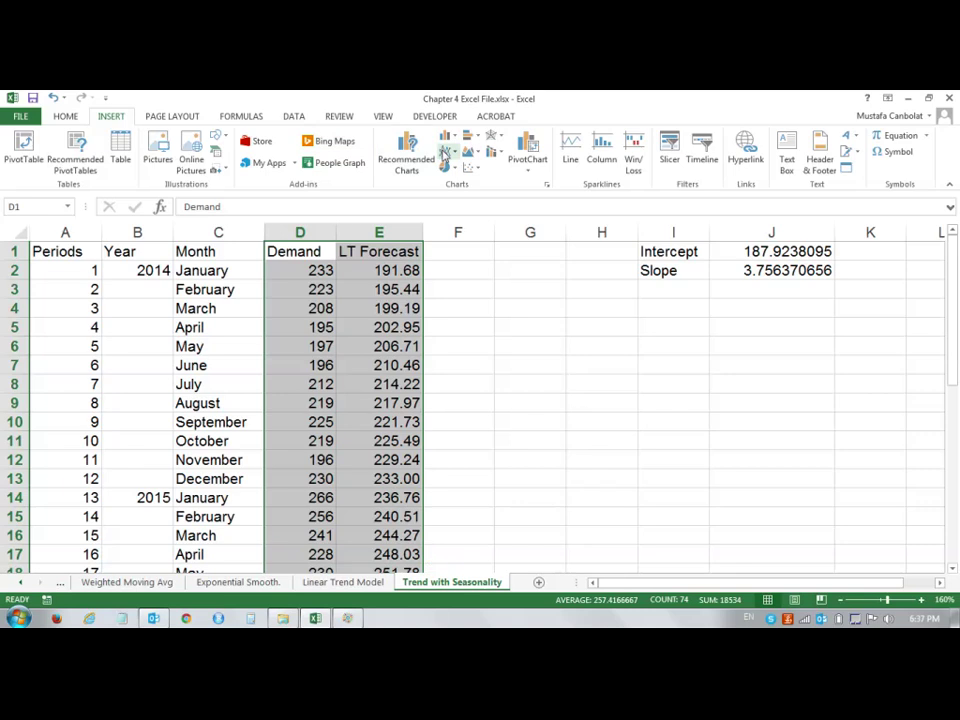
left_click(444, 151)
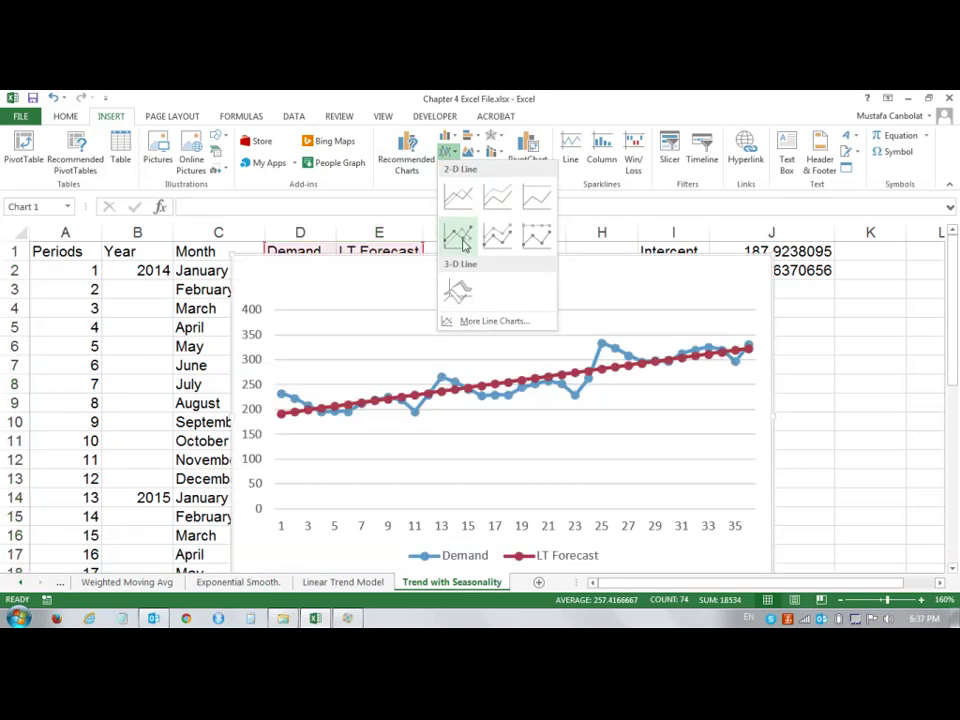
left_click(463, 245)
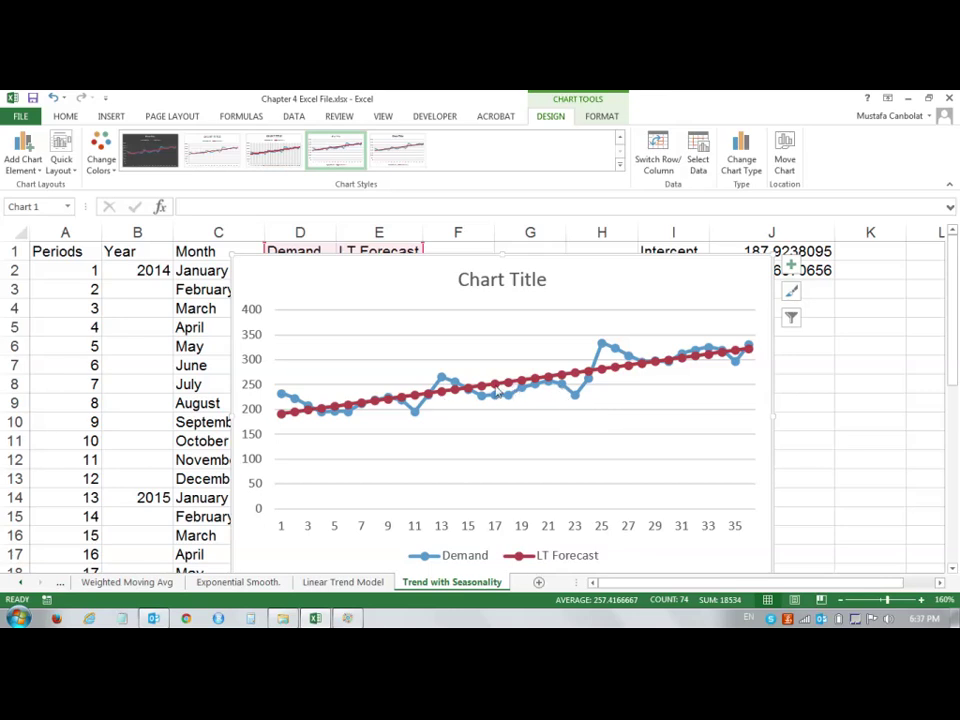
mouse_move(499, 397)
key("Delete")
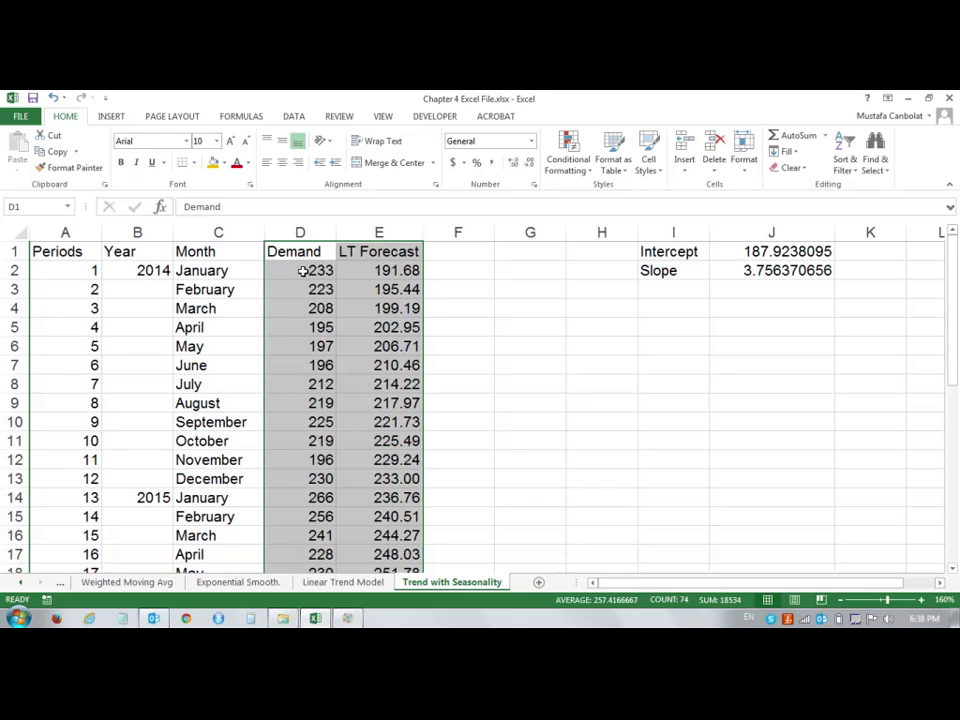
Enter the header Month in cell I4, below the intercept and slope values
scroll(302, 300, "down", 2)
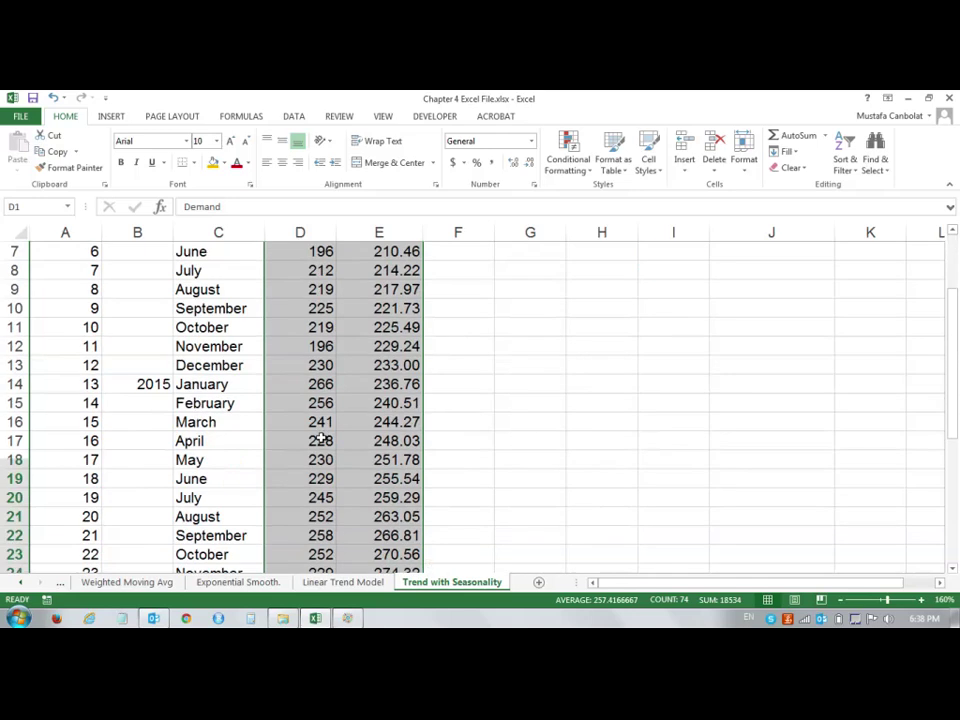
scroll(305, 430, "down", 3)
scroll(336, 375, "up", 5)
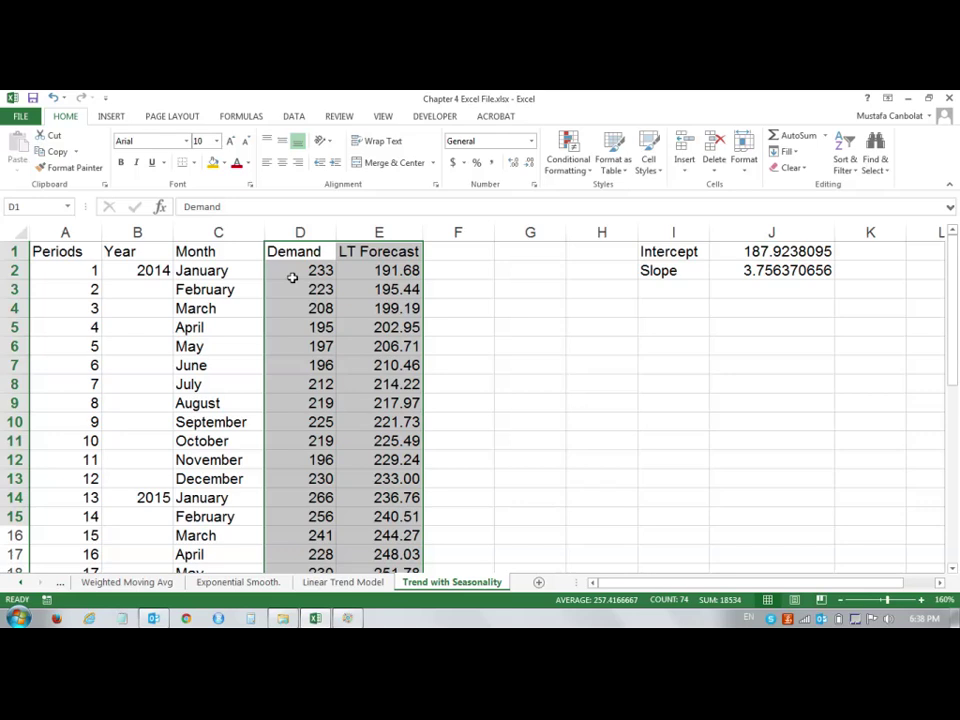
left_click(673, 309)
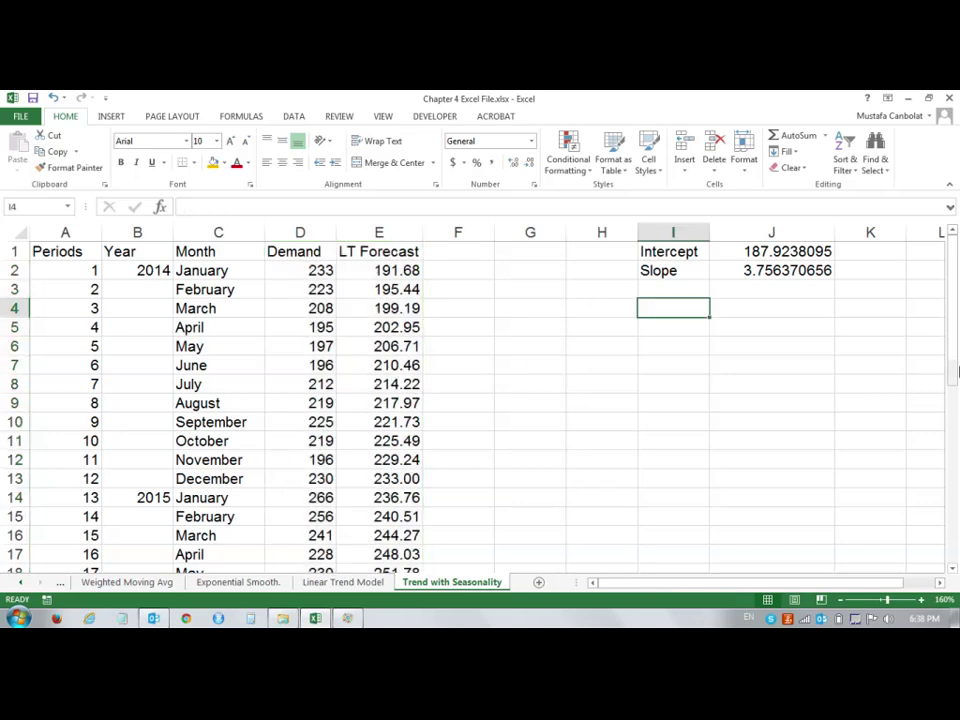
type("Month")
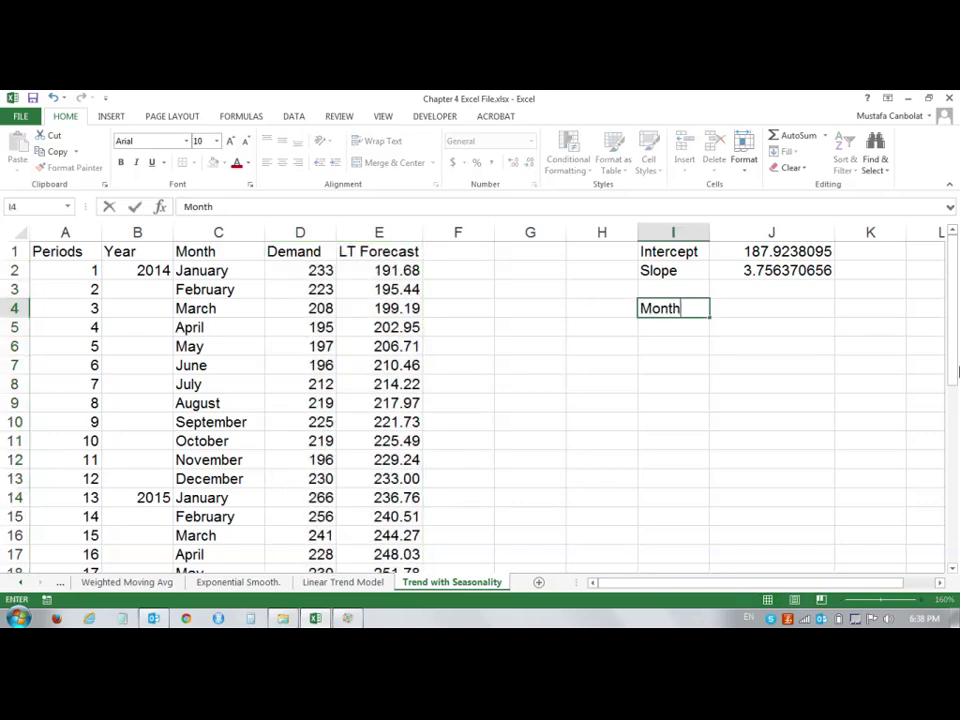
key("Return")
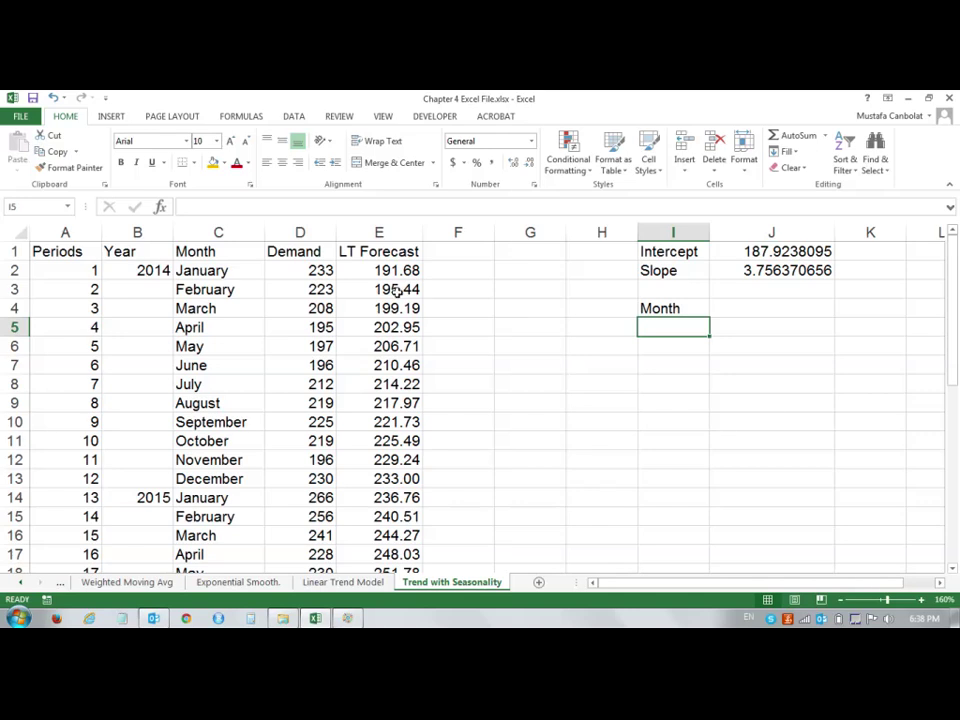
Copy the month names January to December from C2:C13 into the cells starting at I5
left_click(229, 273)
left_click_drag(224, 305, 238, 474)
key("ctrl+c")
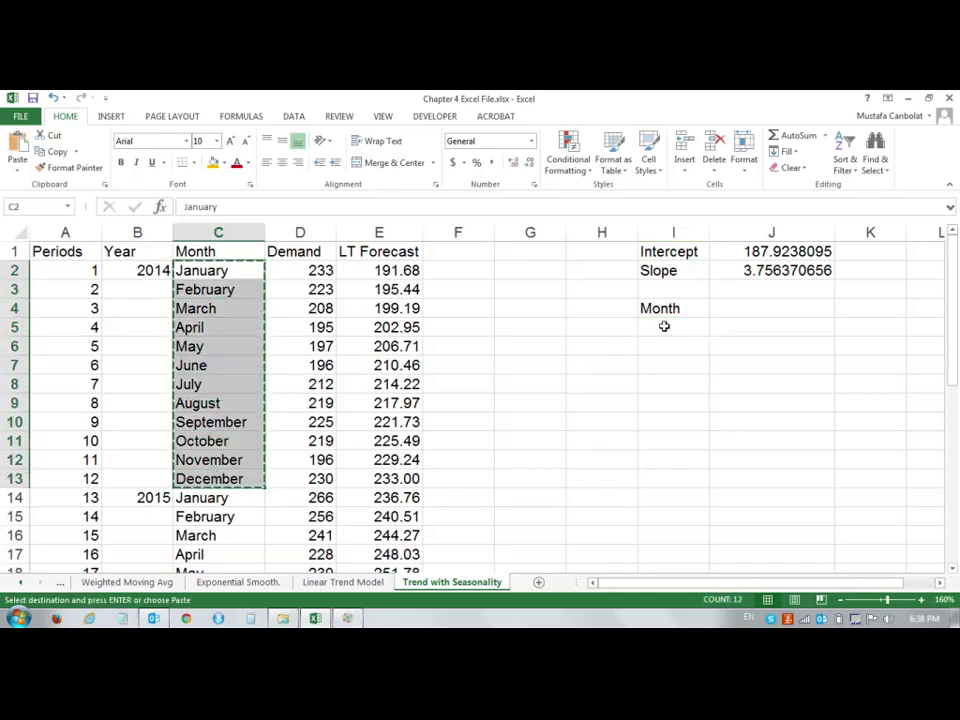
left_click(666, 327)
key("Return")
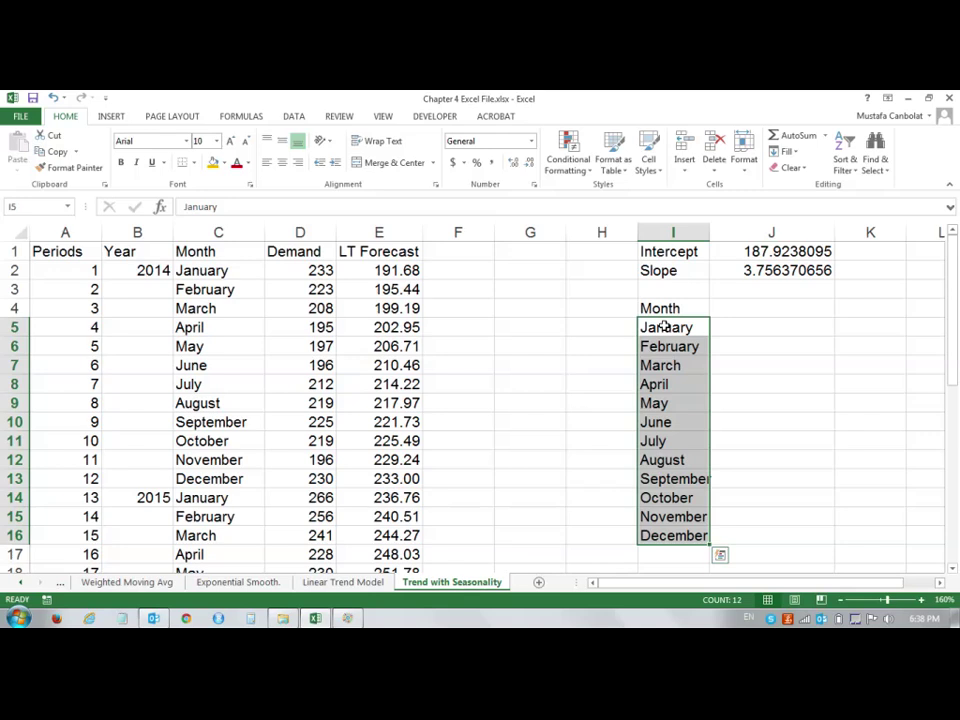
Enter the header Seasonality Index in cell J4, beside the Month header
left_click(761, 309)
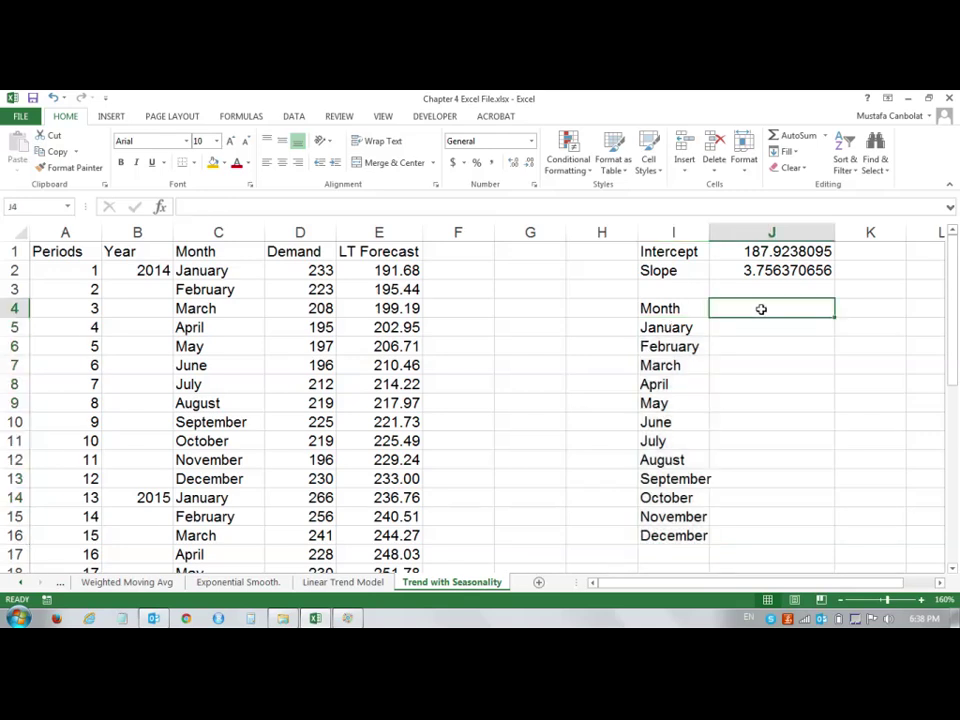
type("Seas")
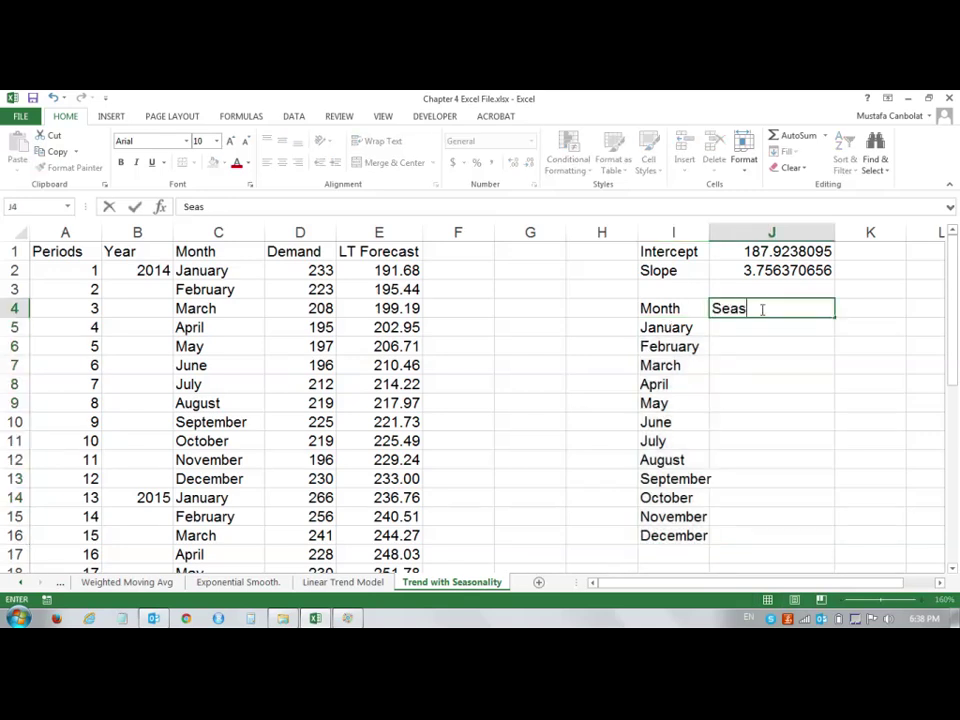
type("onality Index")
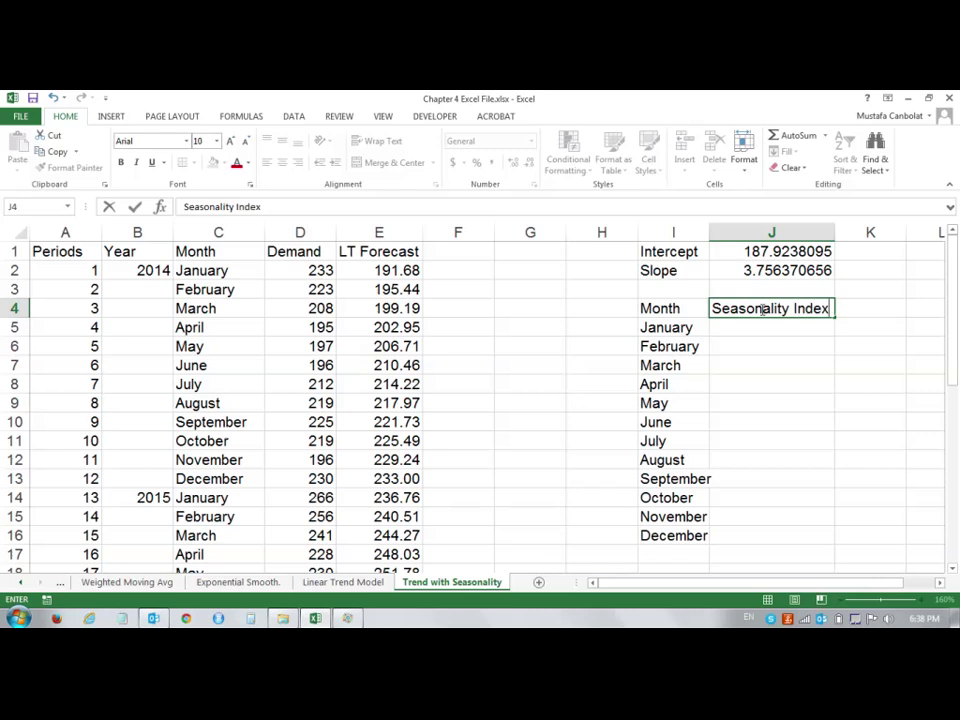
key("Return")
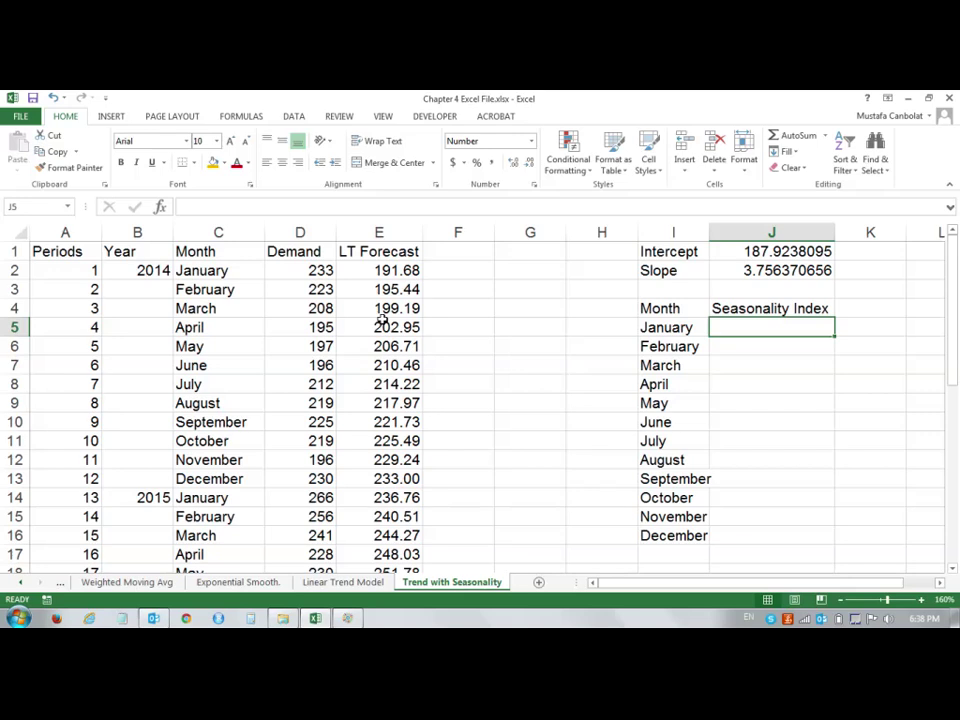
Calculate January's seasonality index in J5 with =AVERAGEIF(month,I5,demand)/AVERAGE(demand) and fill the formula down to J16
type("=")
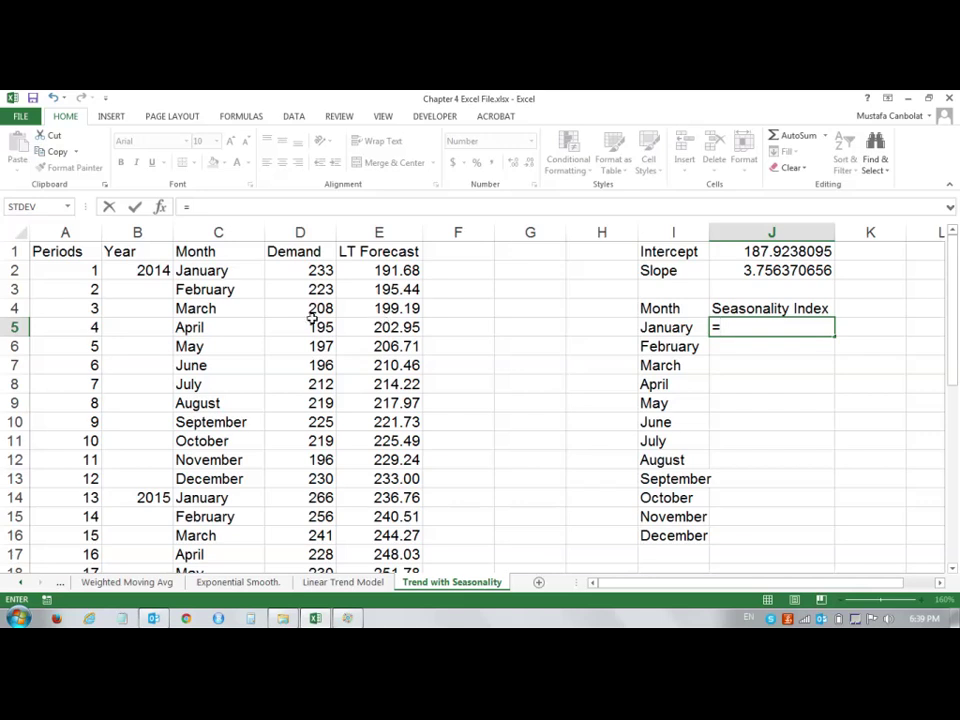
scroll(227, 309, "down", 3)
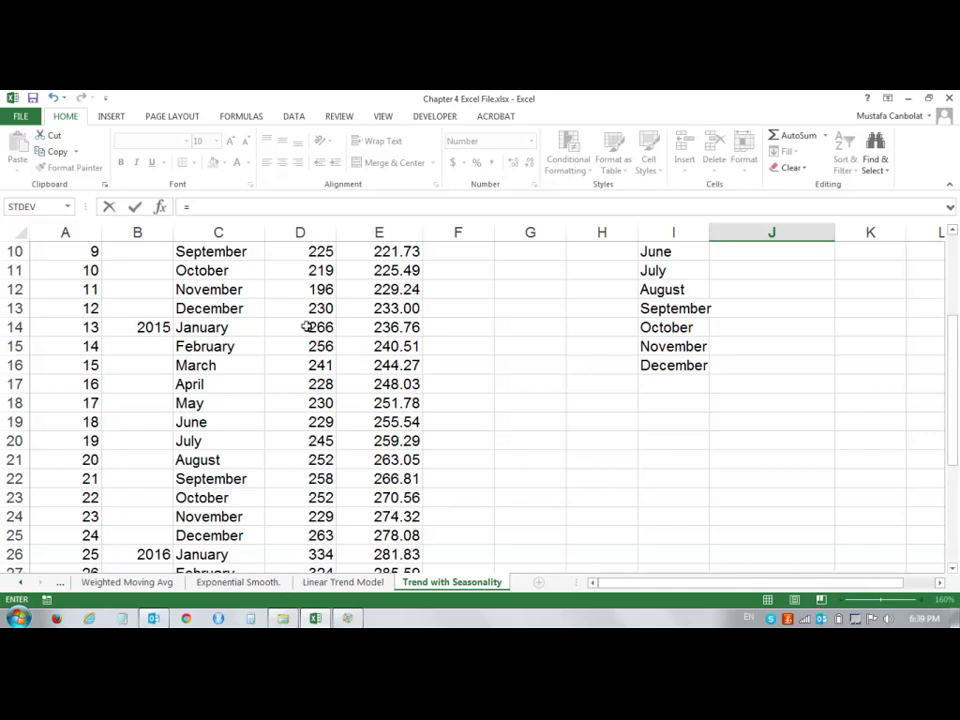
scroll(306, 327, "up", 3)
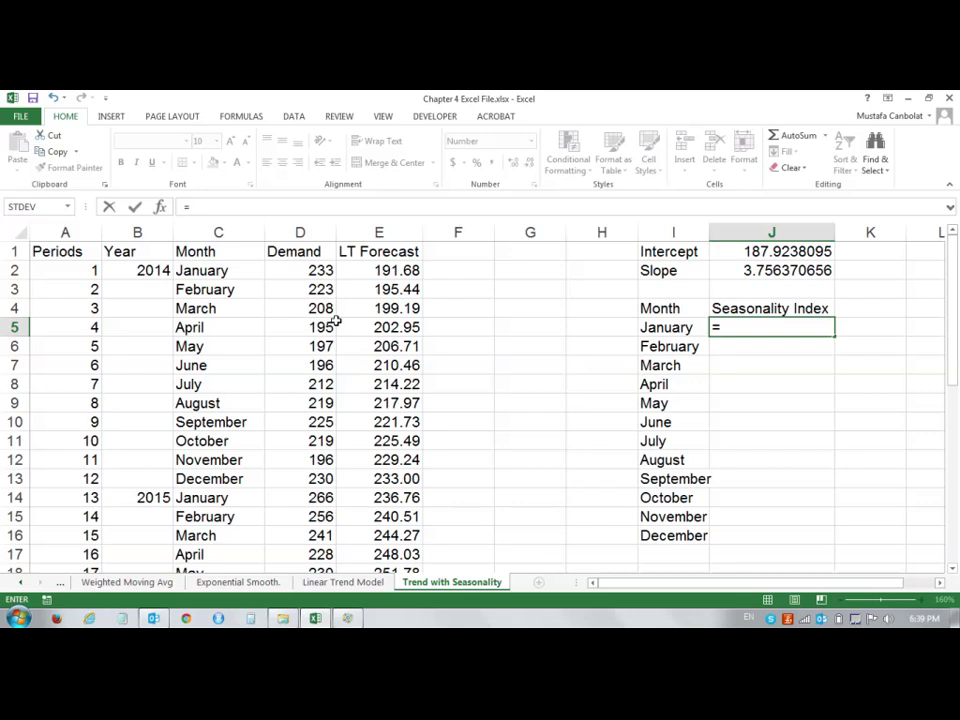
type("AV")
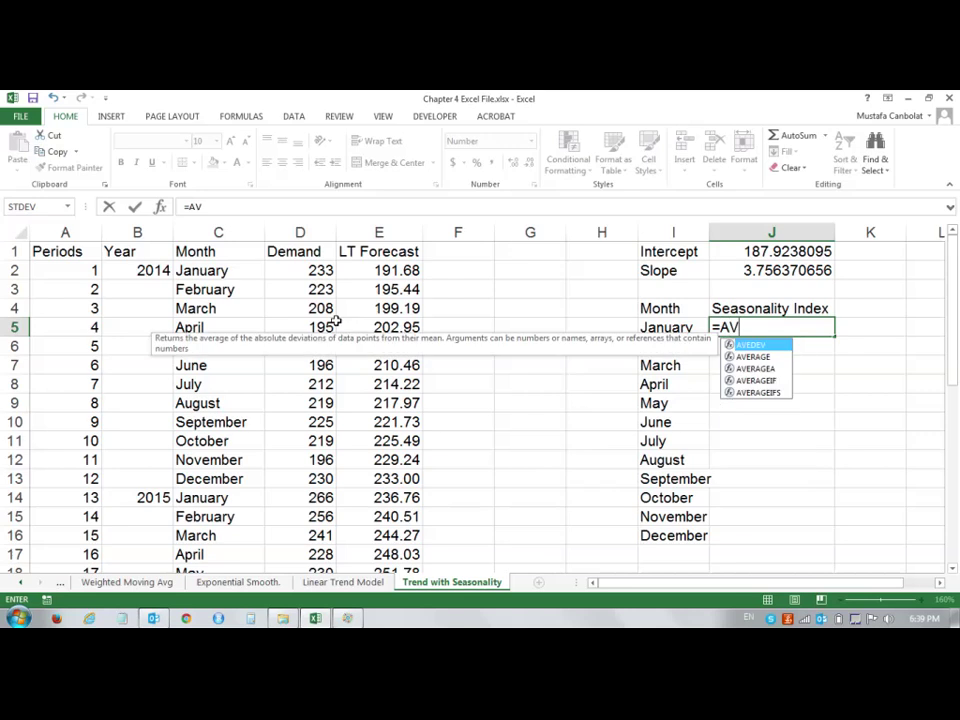
type("ERAGEIF(")
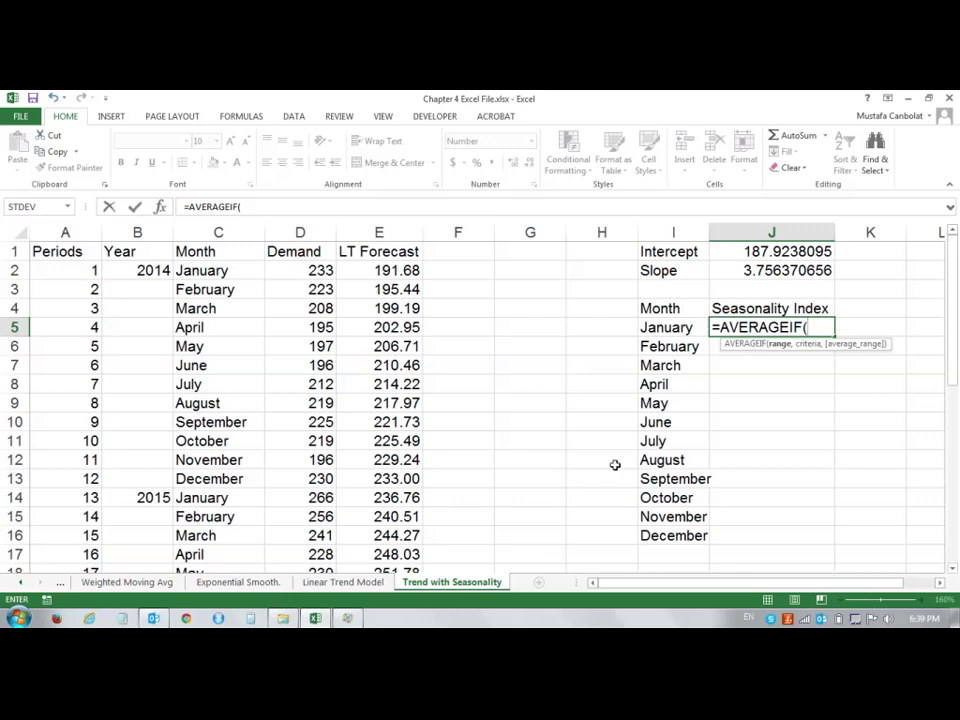
type("month")
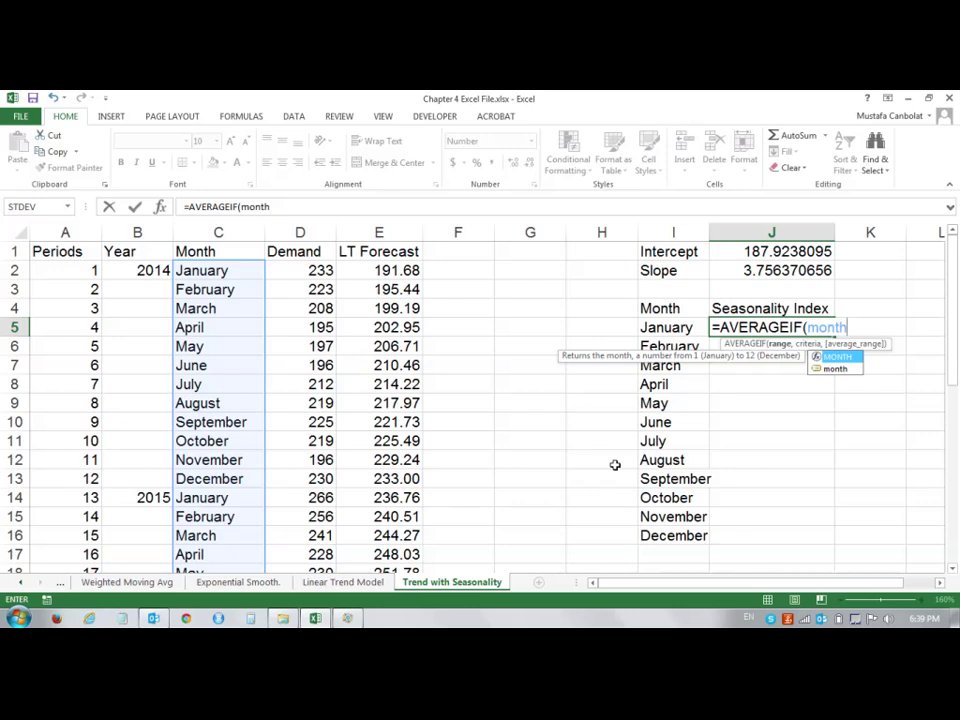
type(",")
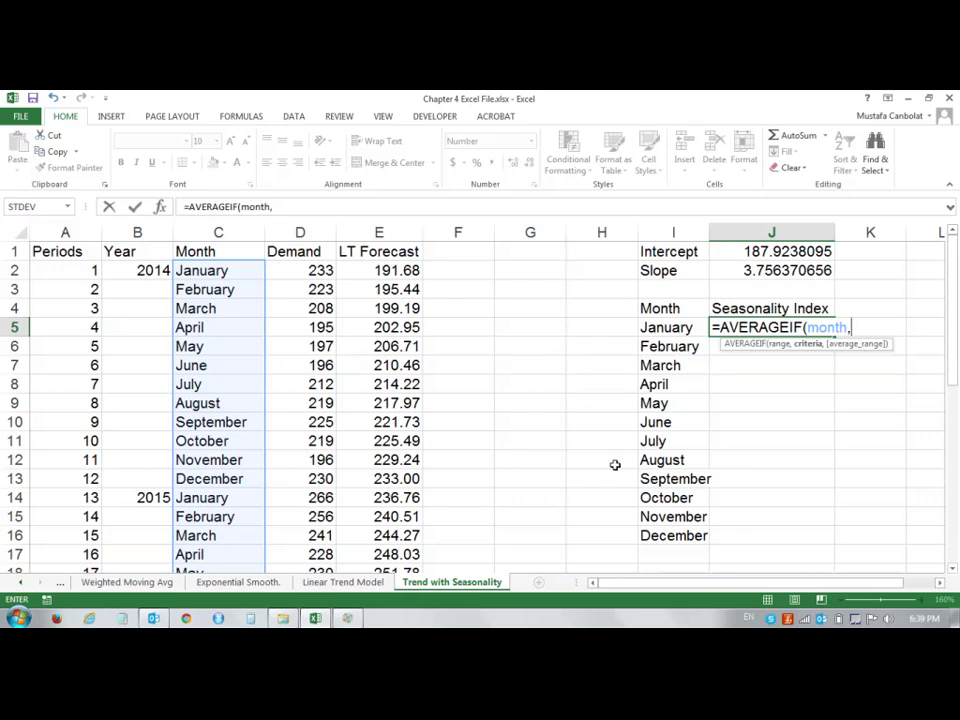
left_click(663, 322)
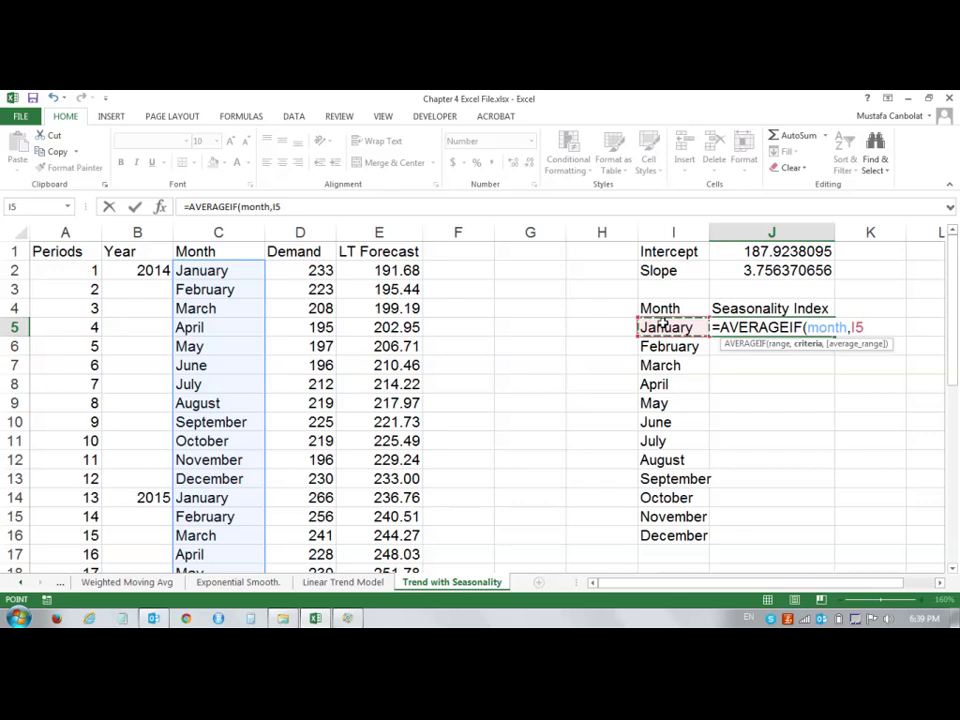
type(",")
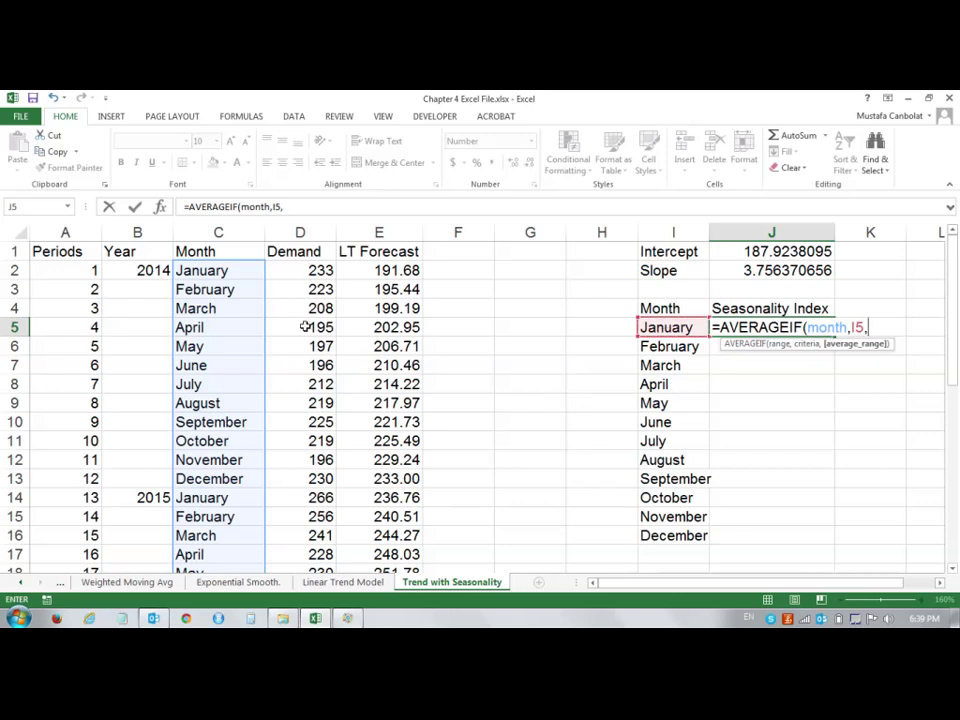
type("demand")
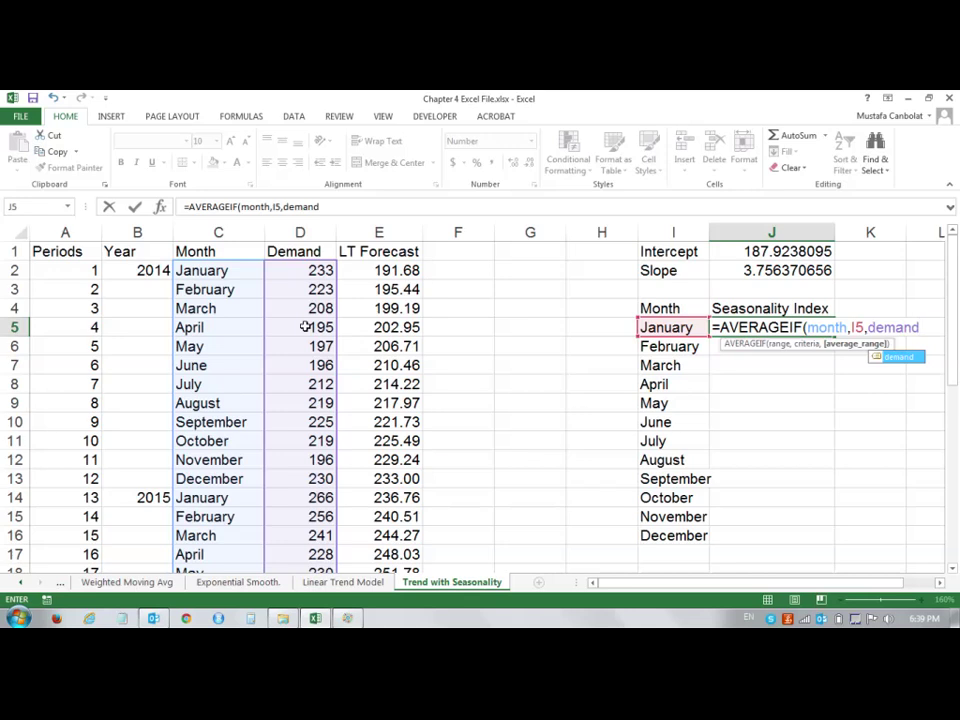
type(")/")
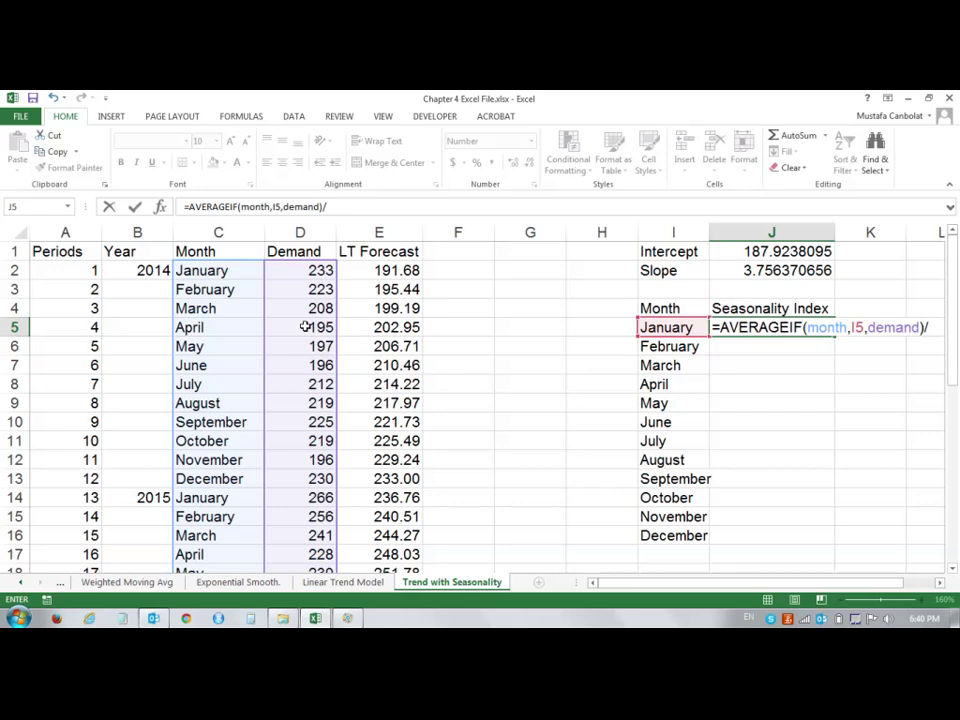
type("avera")
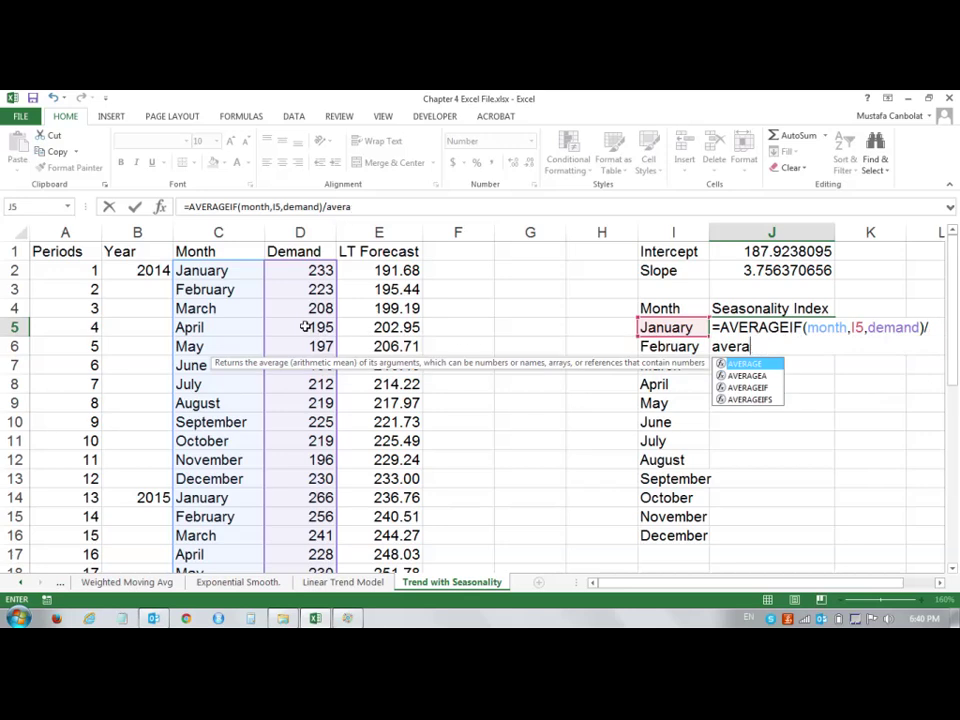
type("ge(demand)")
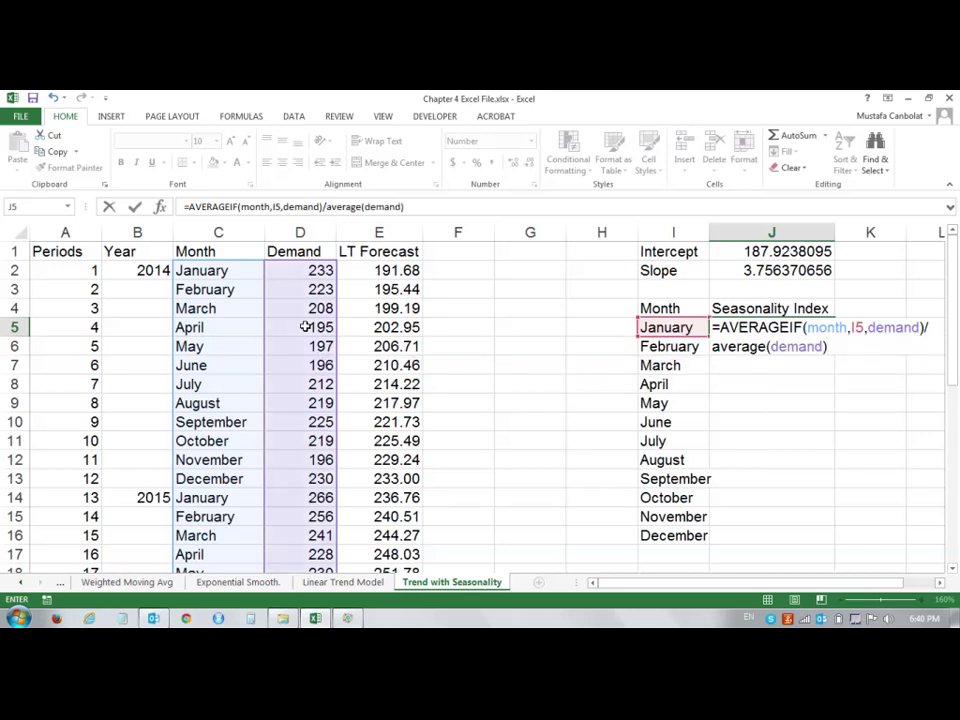
key("Return")
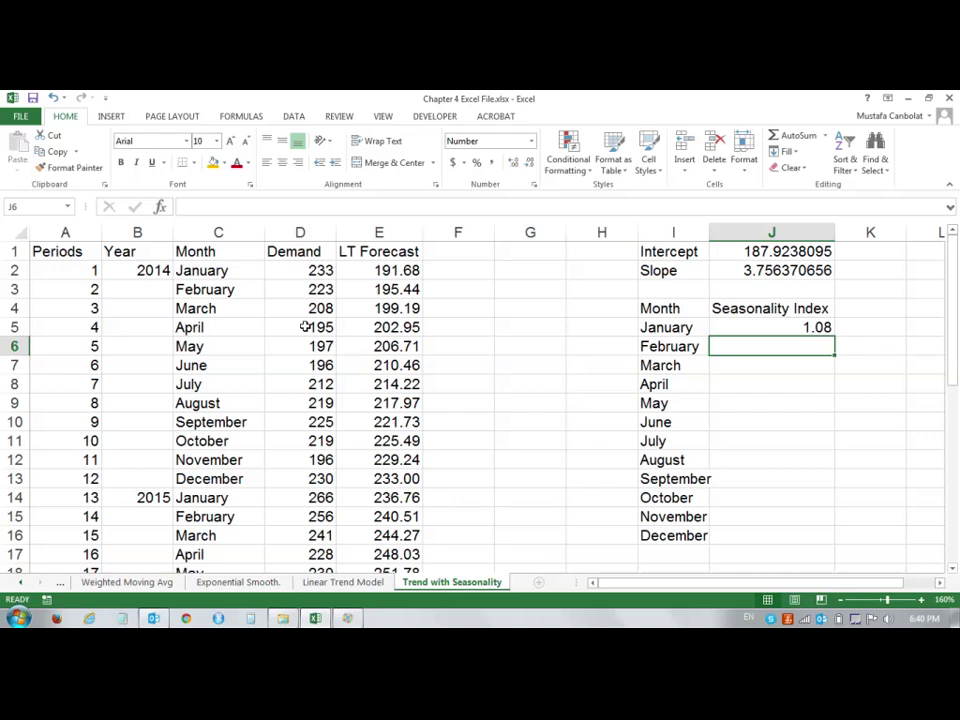
left_click(797, 327)
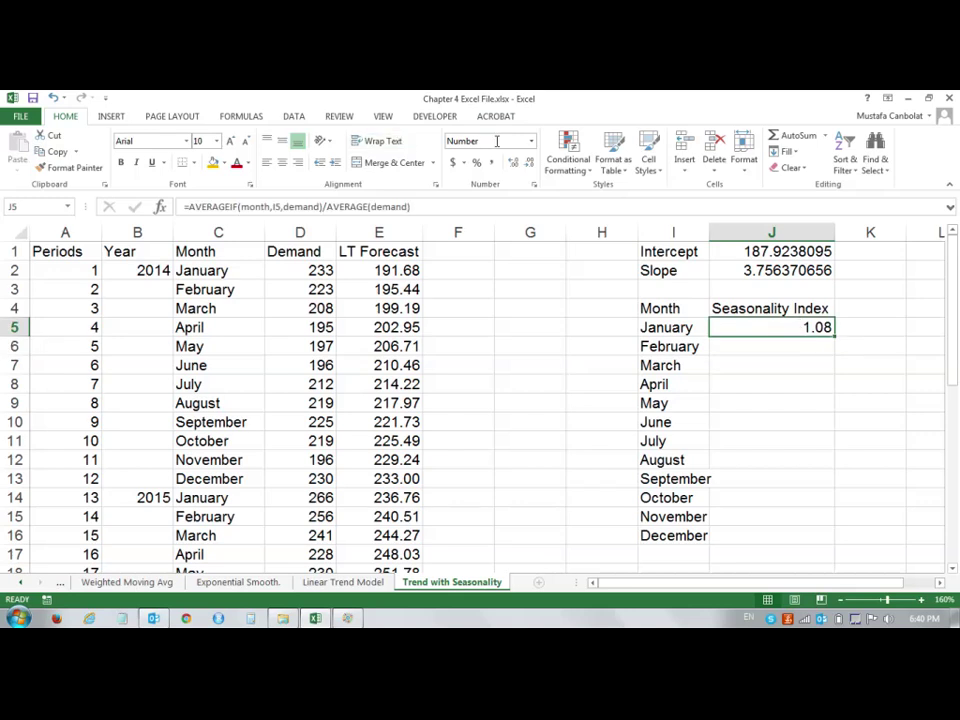
double_click(835, 338)
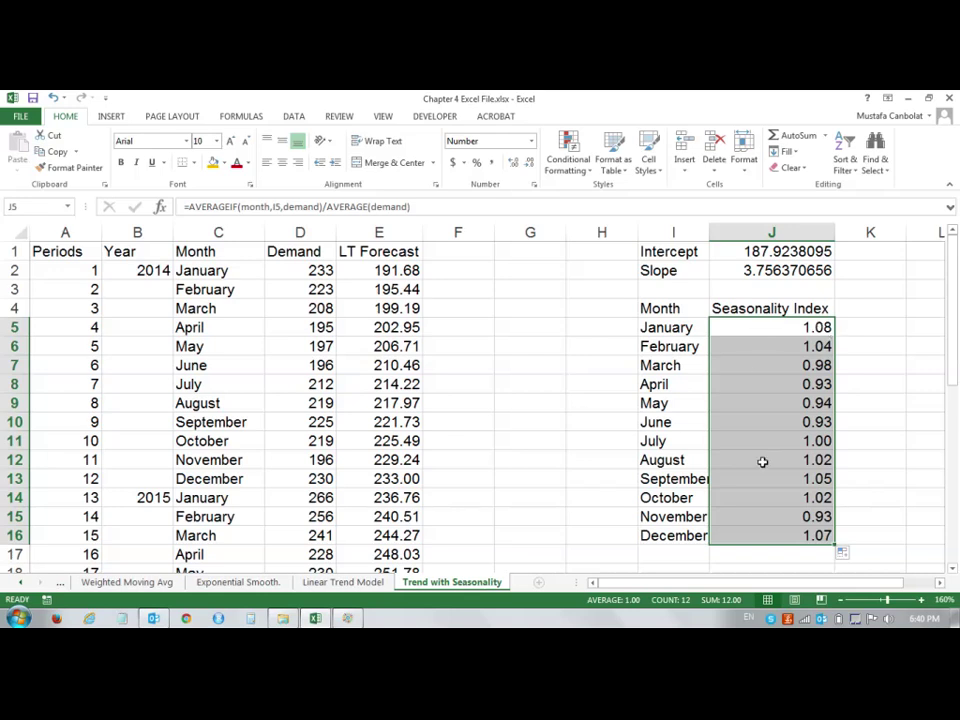
Enter the header Seasonal Forecast with Trend in cell F1 and widen column F to fit it
left_click_drag(492, 230, 515, 229)
left_click(492, 250)
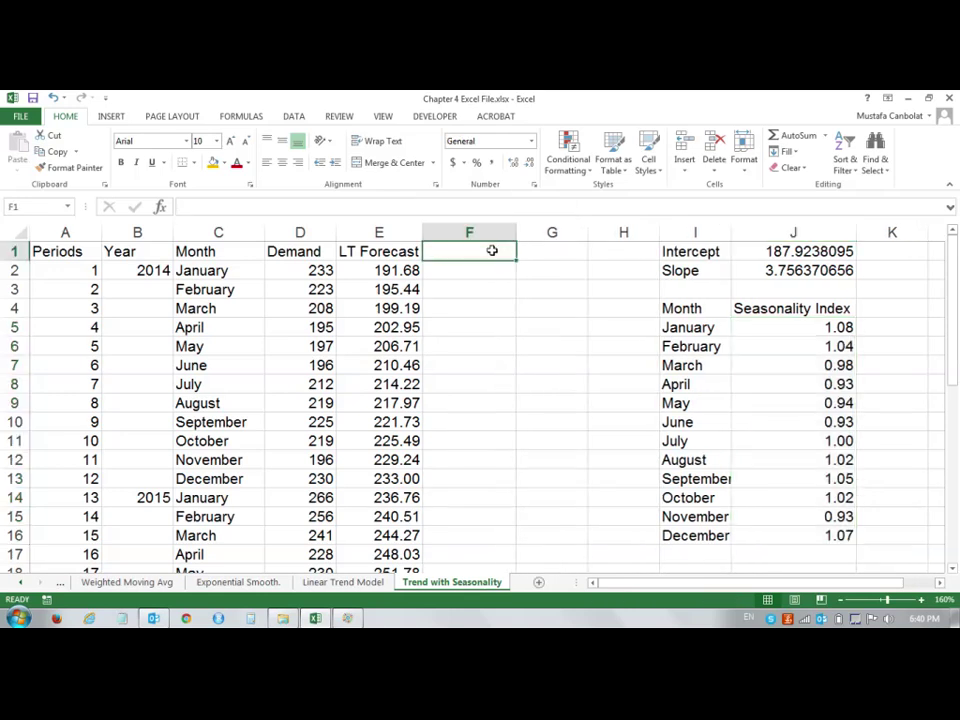
type("Seass")
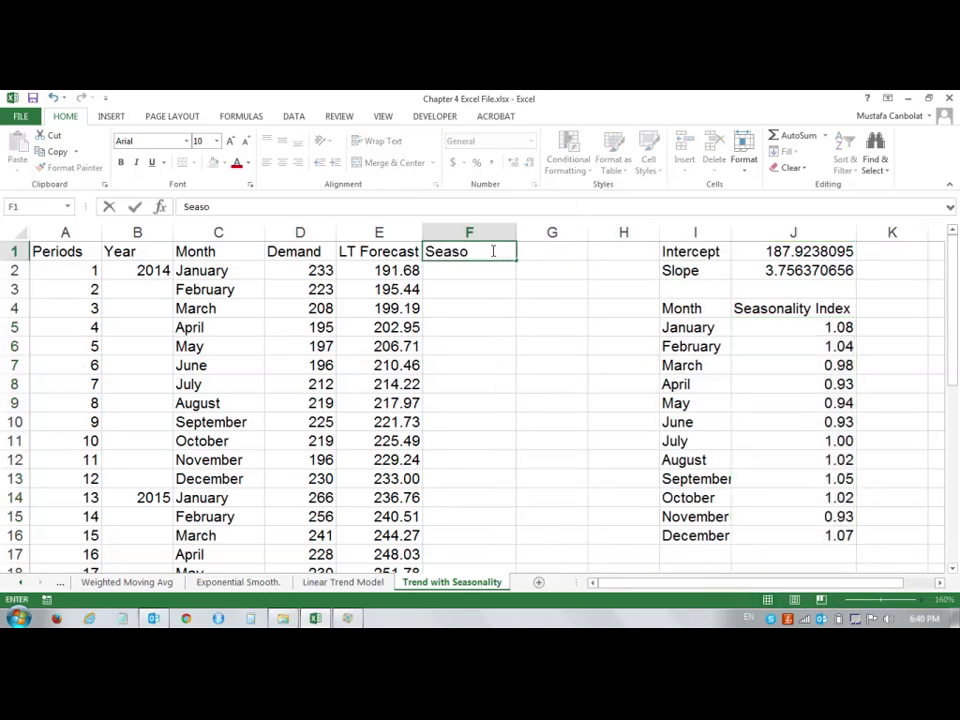
type("nal Forecast")
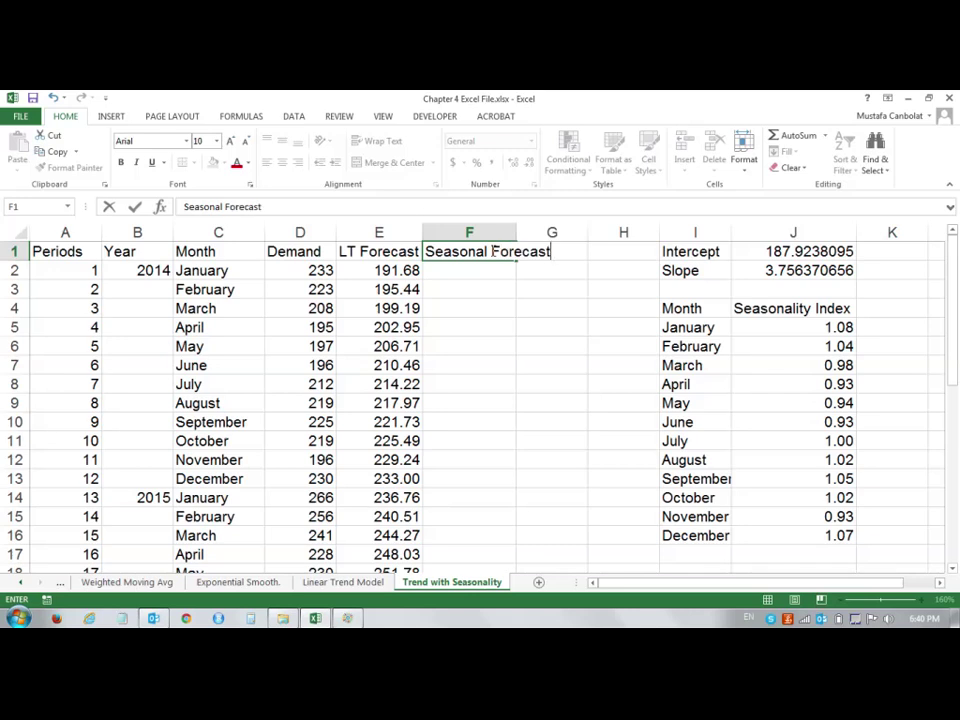
type(" with Trend")
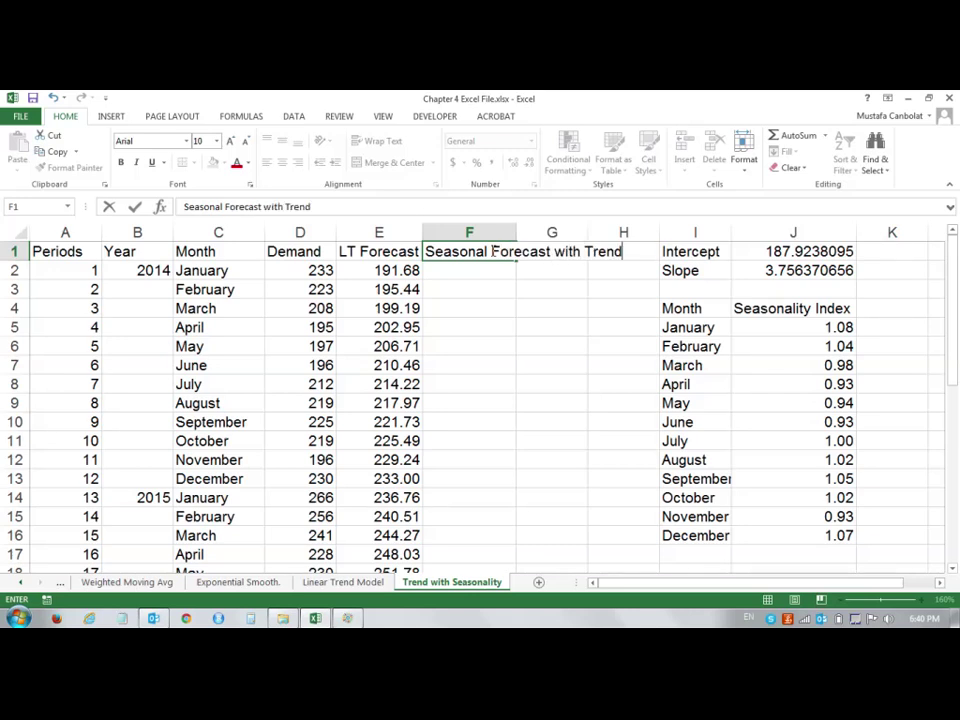
key("ctrl+Return")
key("Down")
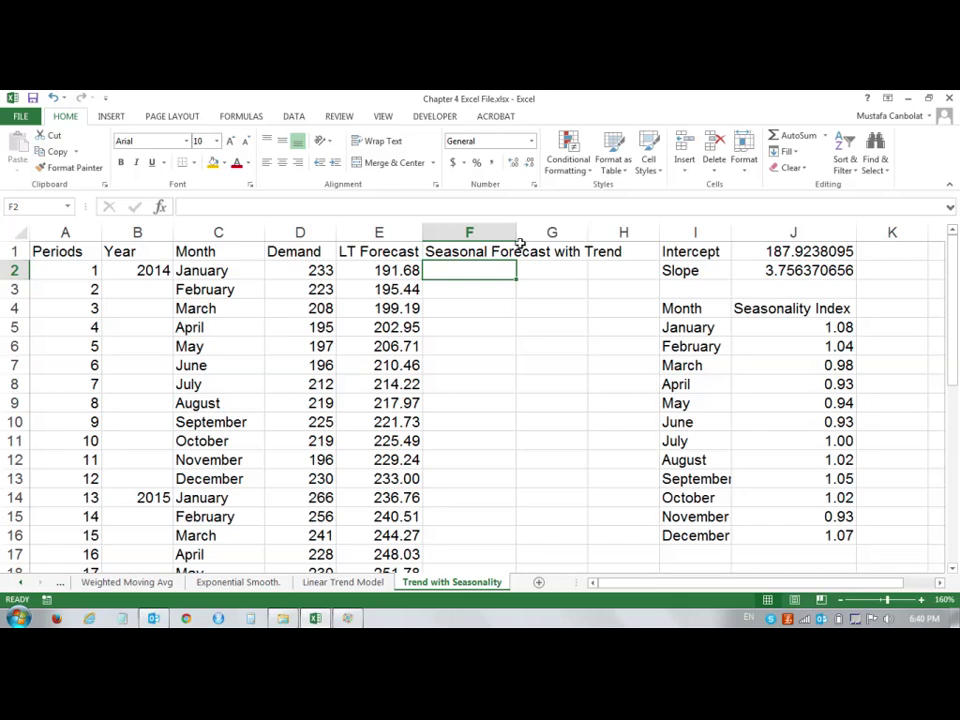
double_click(514, 232)
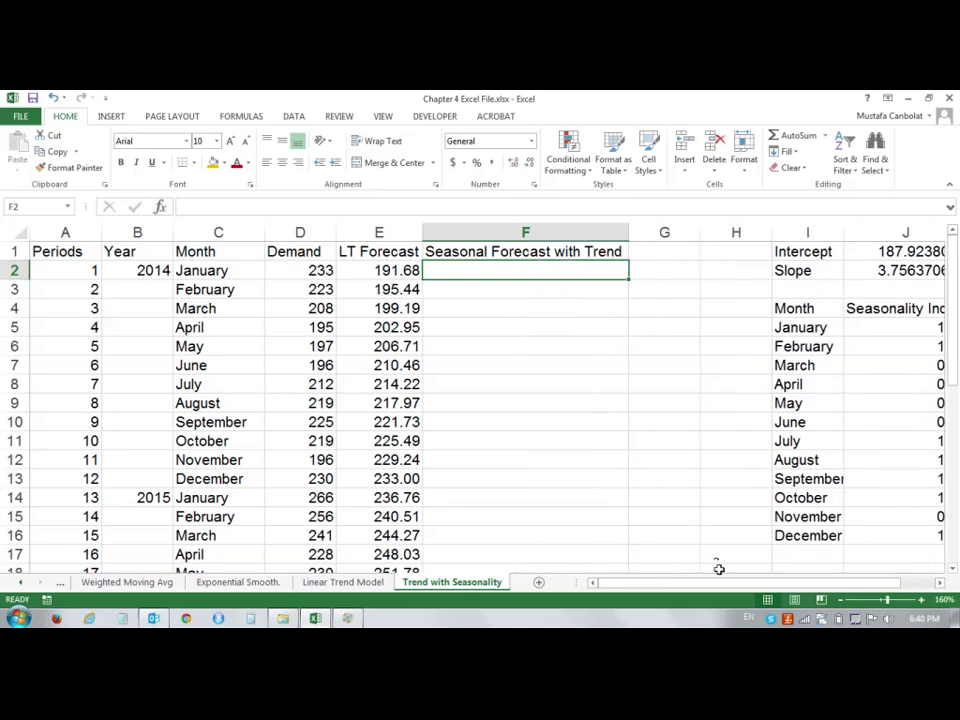
Name the range I5:J16, holding the months and their seasonality indices, sindex
left_click_drag(735, 583, 767, 583)
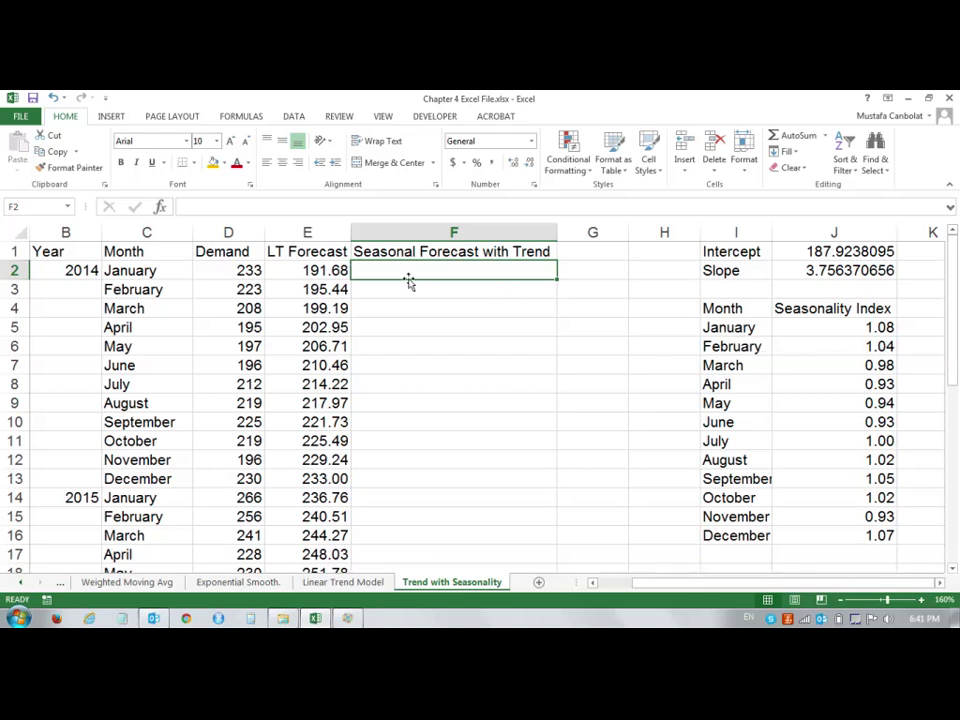
left_click_drag(717, 323, 883, 536)
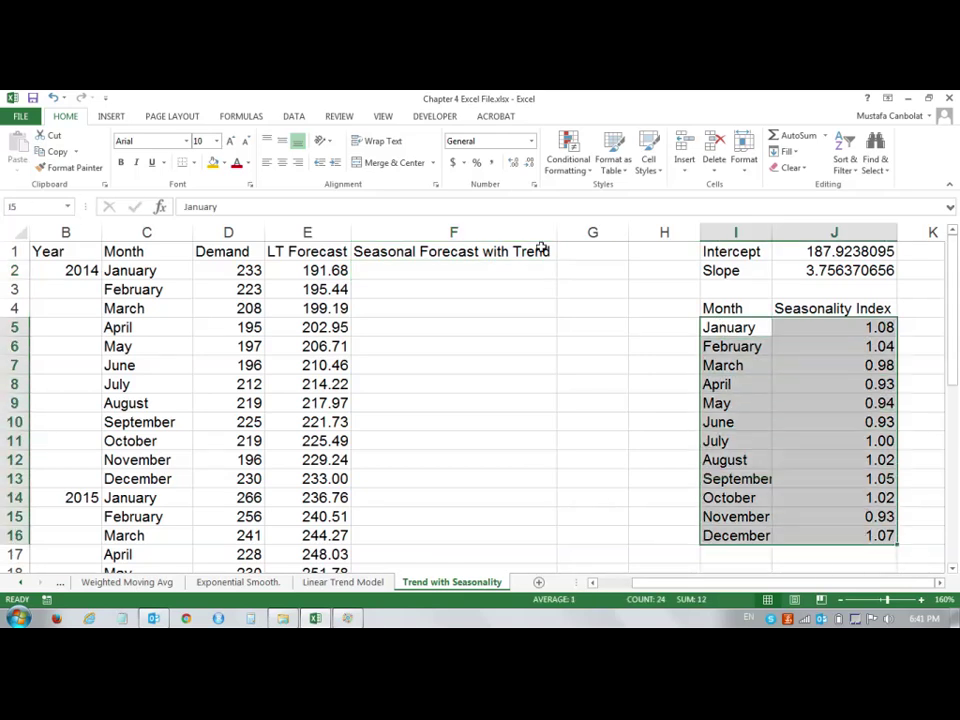
left_click(42, 208)
Enter =VLOOKUP(C2,sindex,2,FALSE) in F2 to look up January's seasonality index with an exact match
left_click(464, 274)
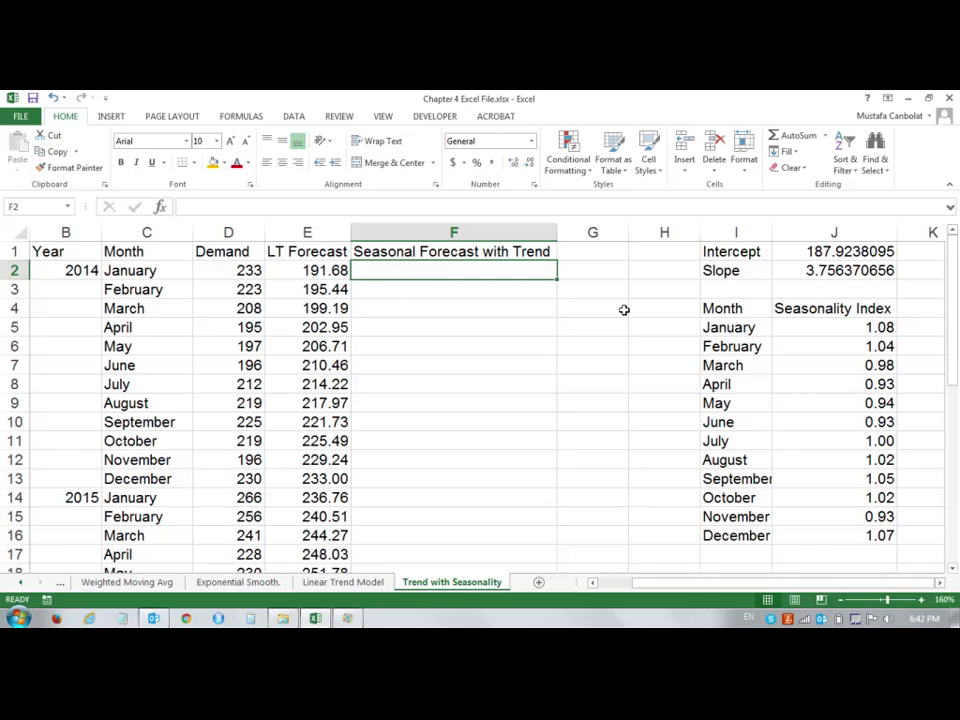
type("=")
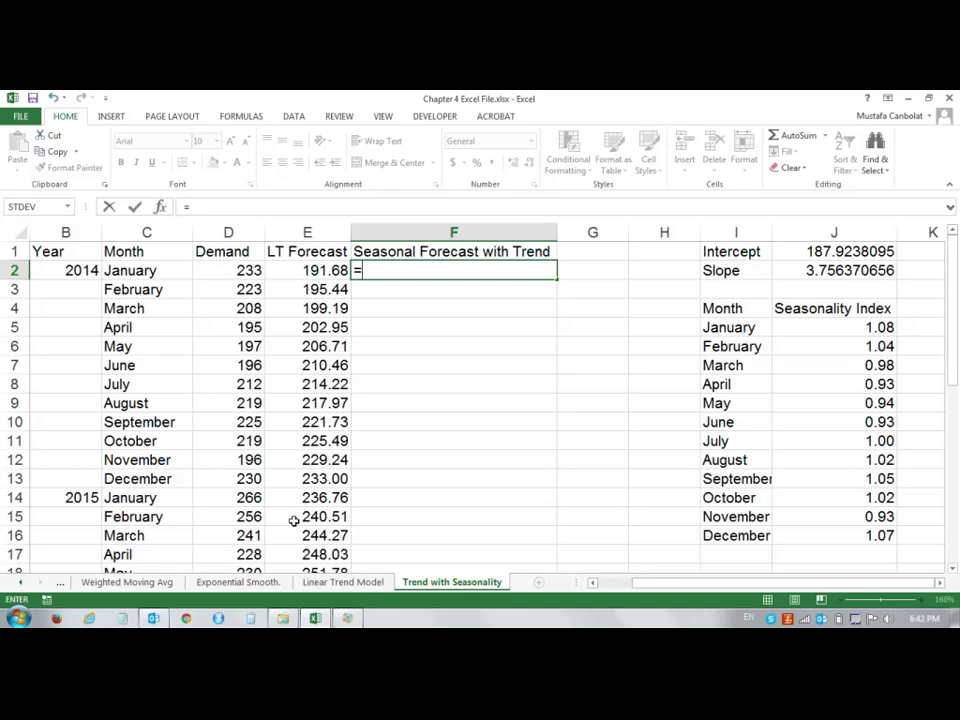
type("VLOOK")
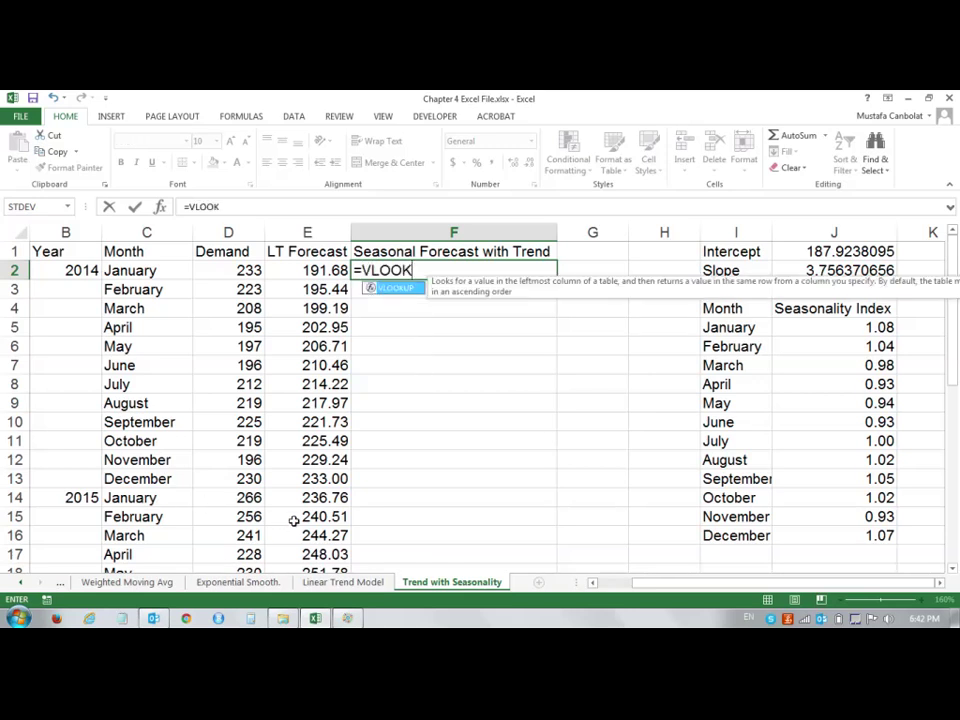
type("UP(")
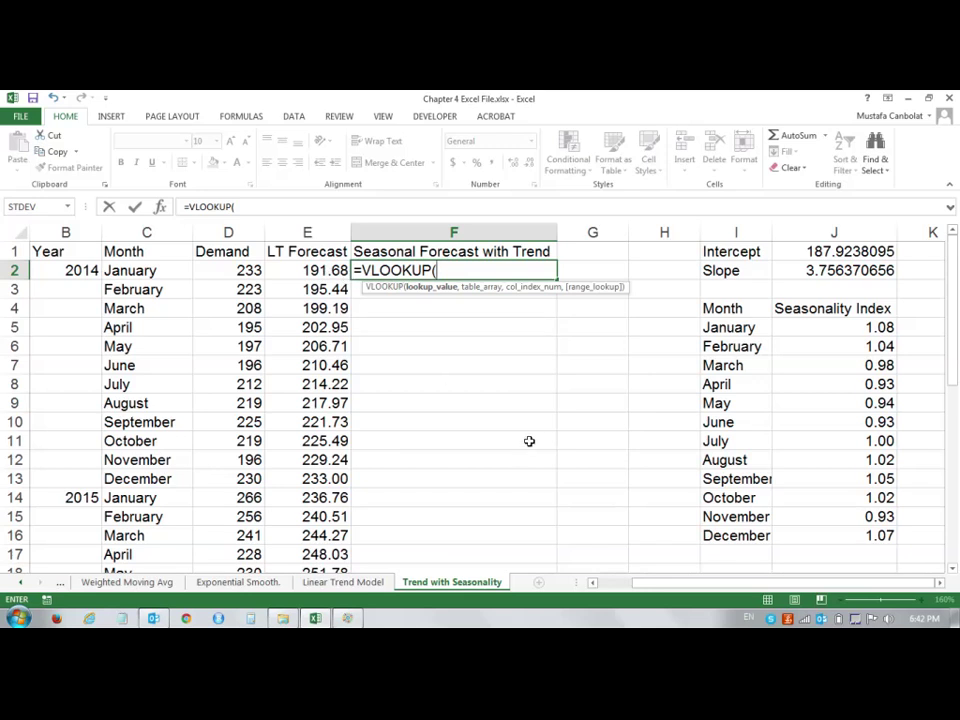
left_click(131, 276)
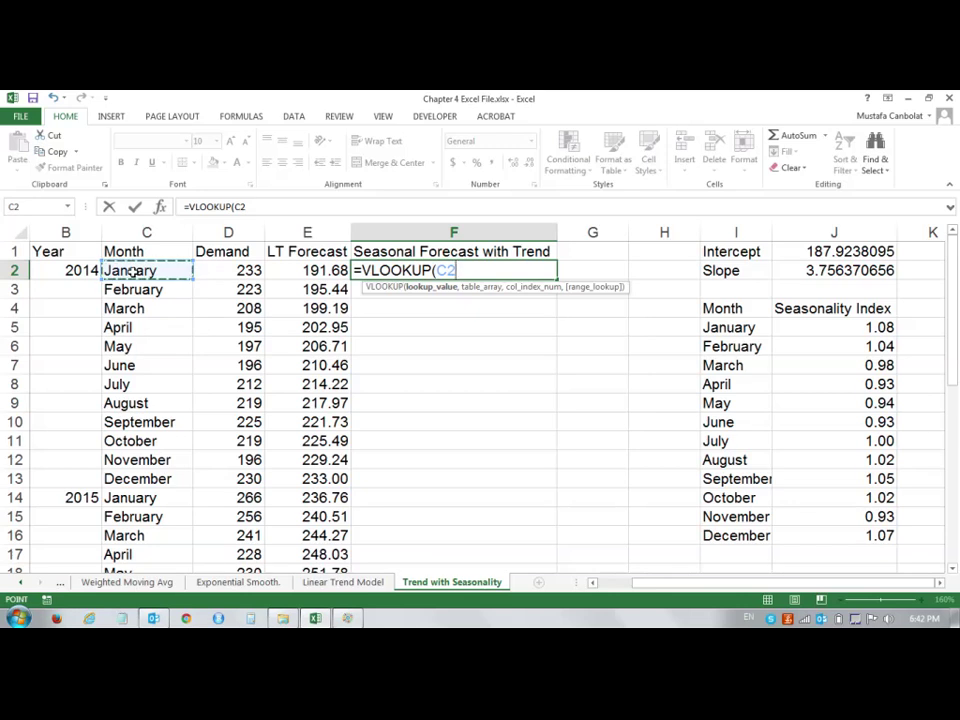
type(",table,")
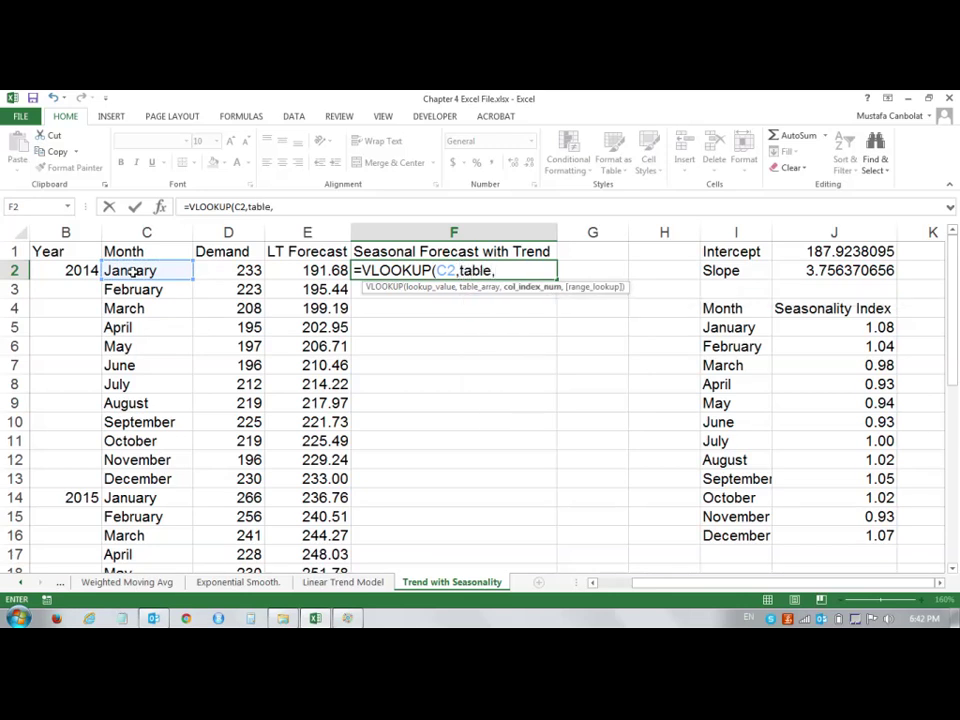
key("BackSpace")
key("BackSpace")
key("BackSpace")
key("BackSpace")
key("BackSpace")
key("BackSpace")
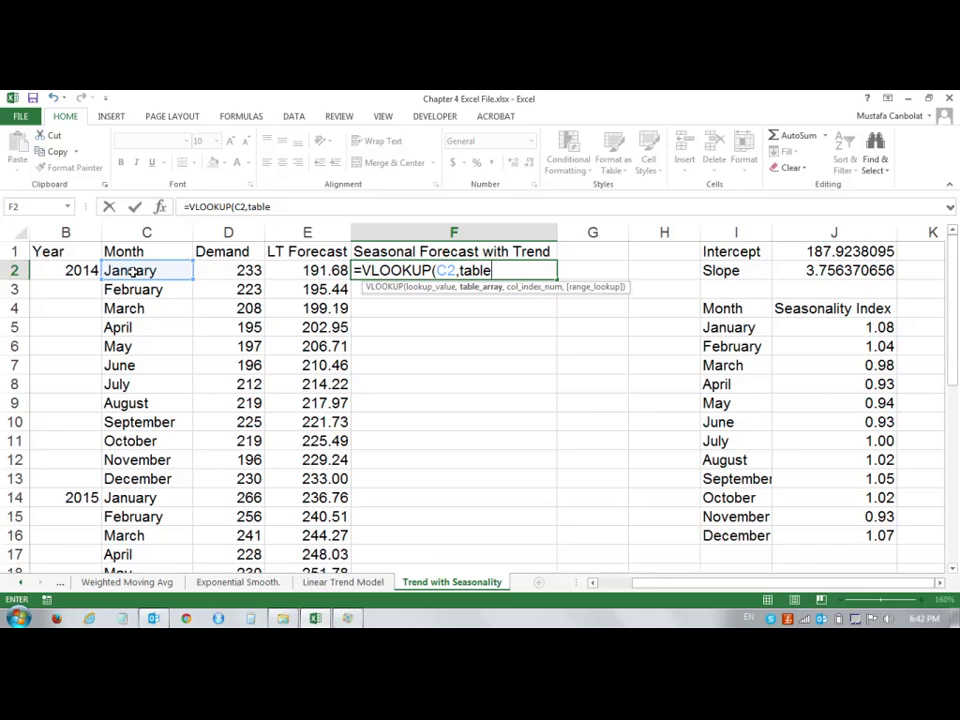
type("sind")
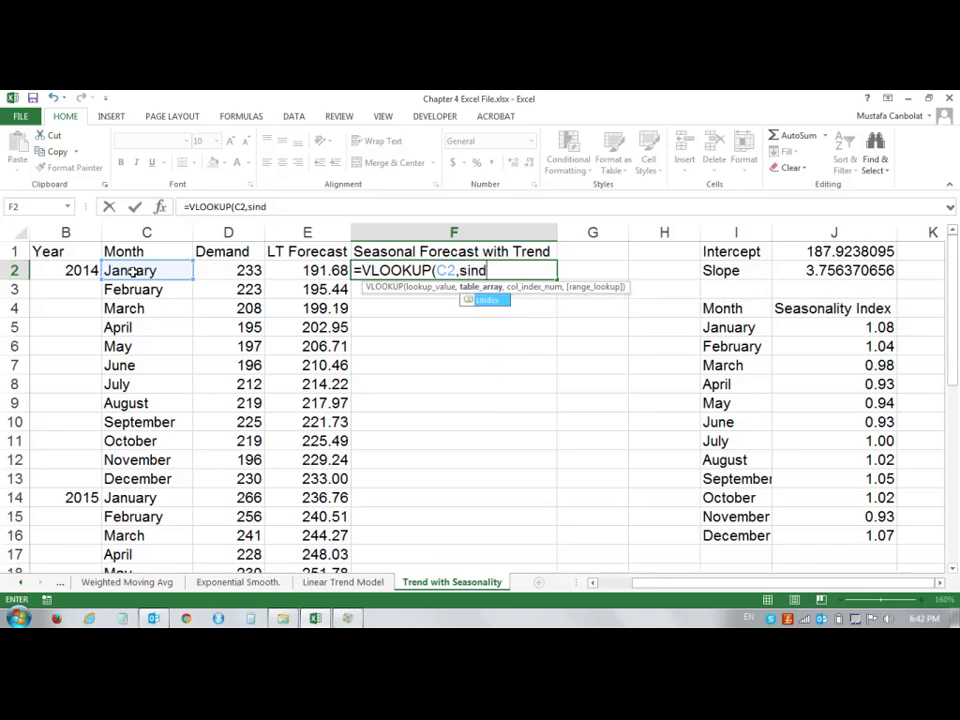
type("ex,2")
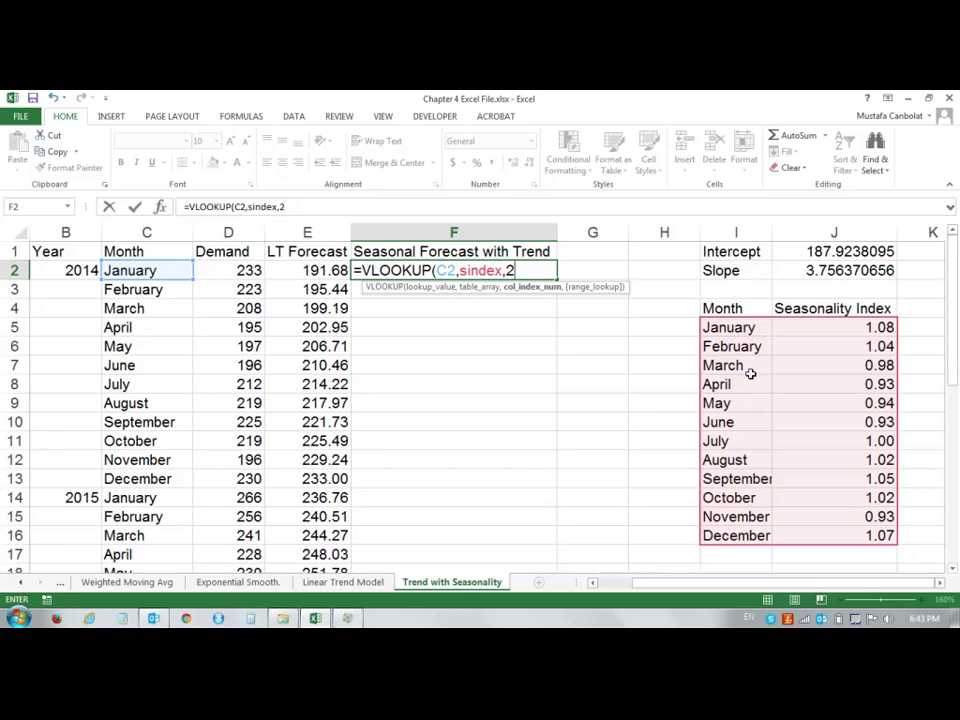
type(",")
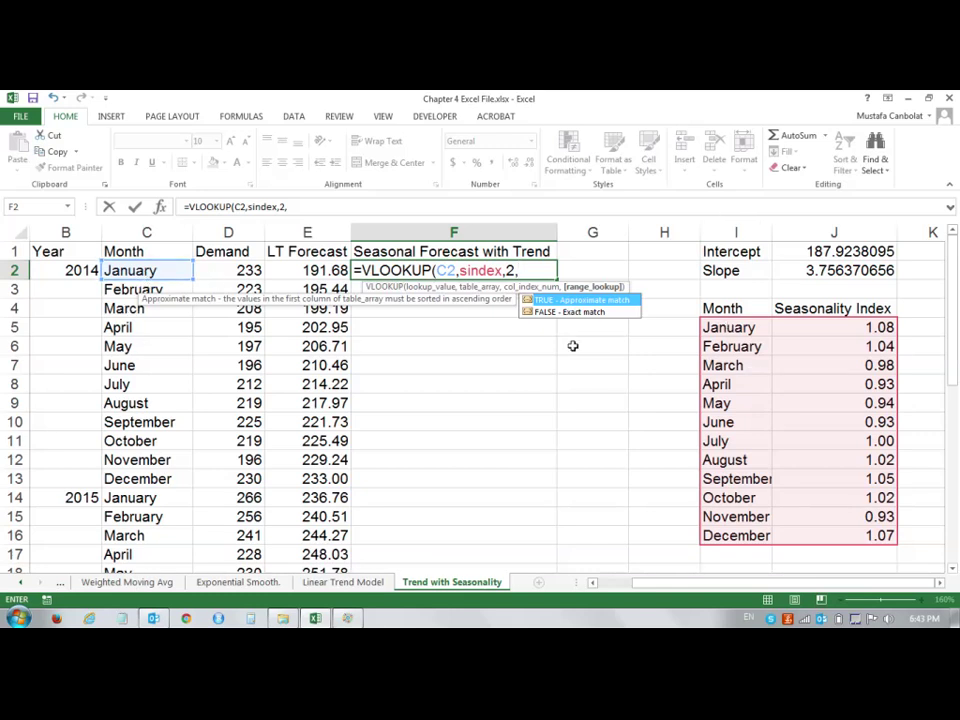
double_click(596, 298)
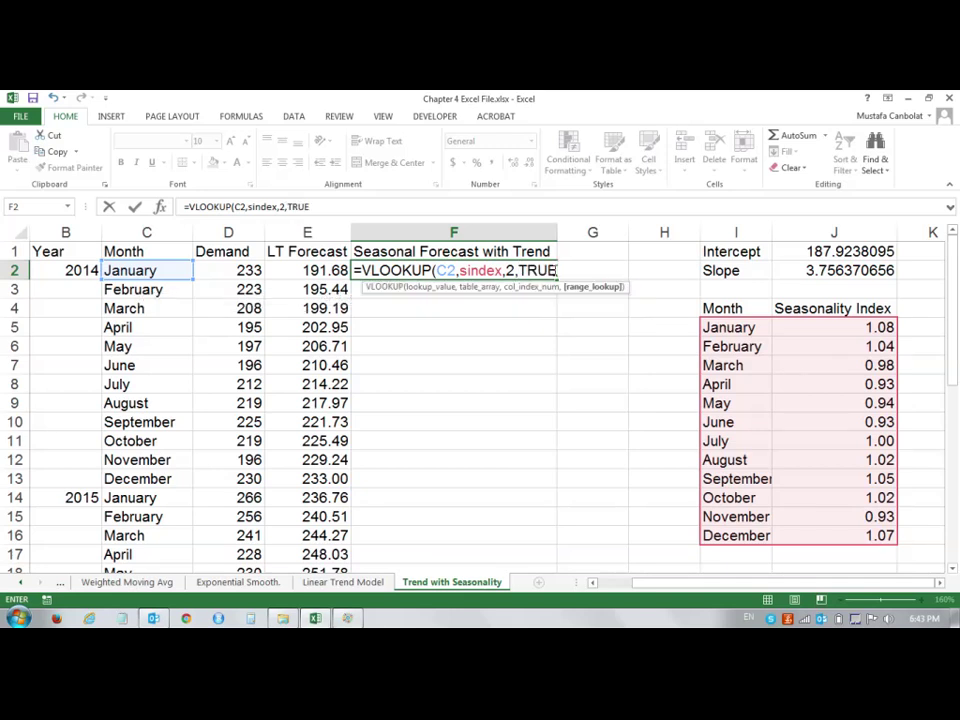
key("BackSpace")
key("BackSpace")
key("BackSpace")
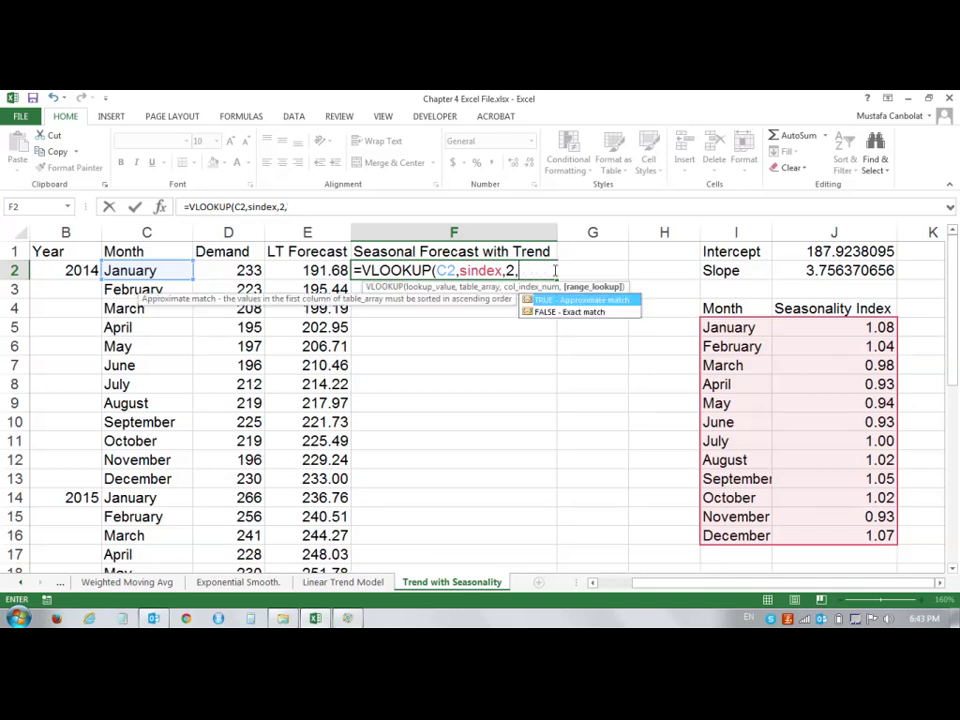
double_click(589, 311)
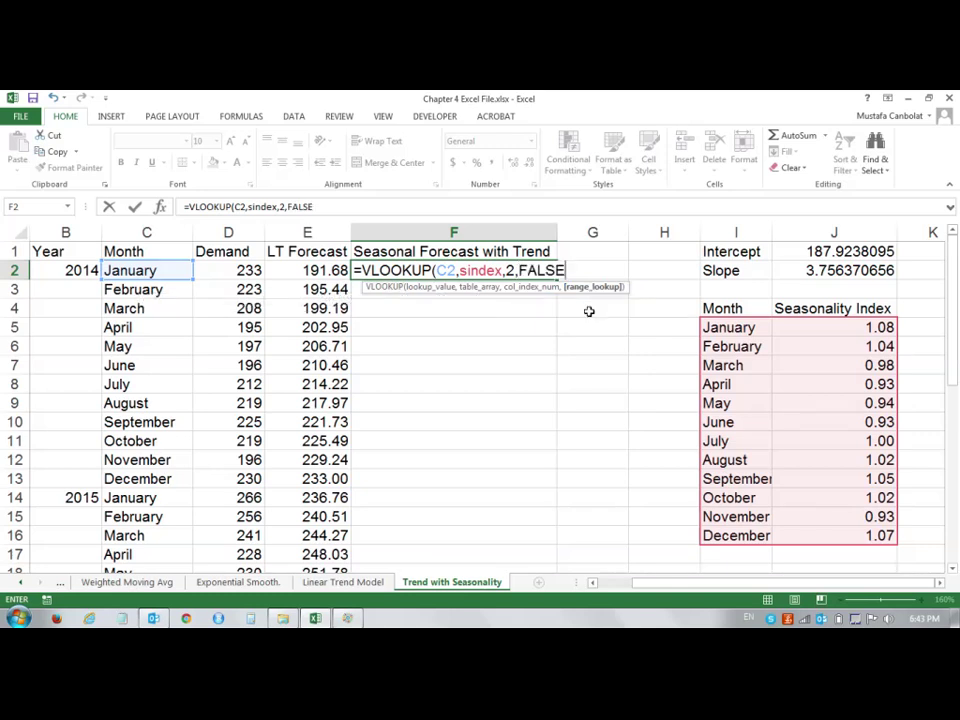
type(")")
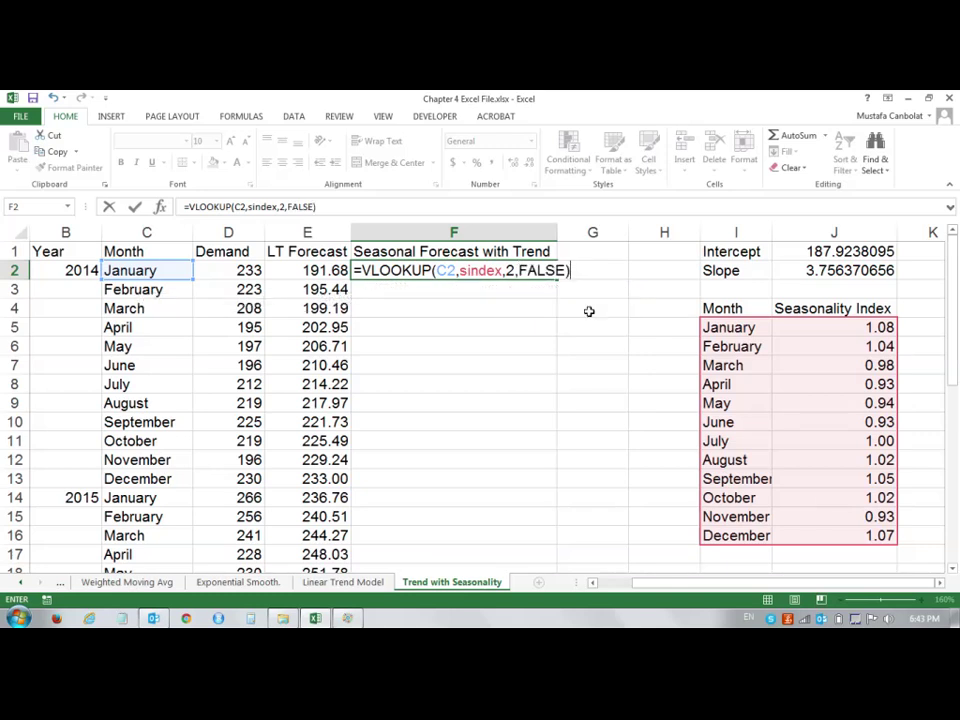
key("Return")
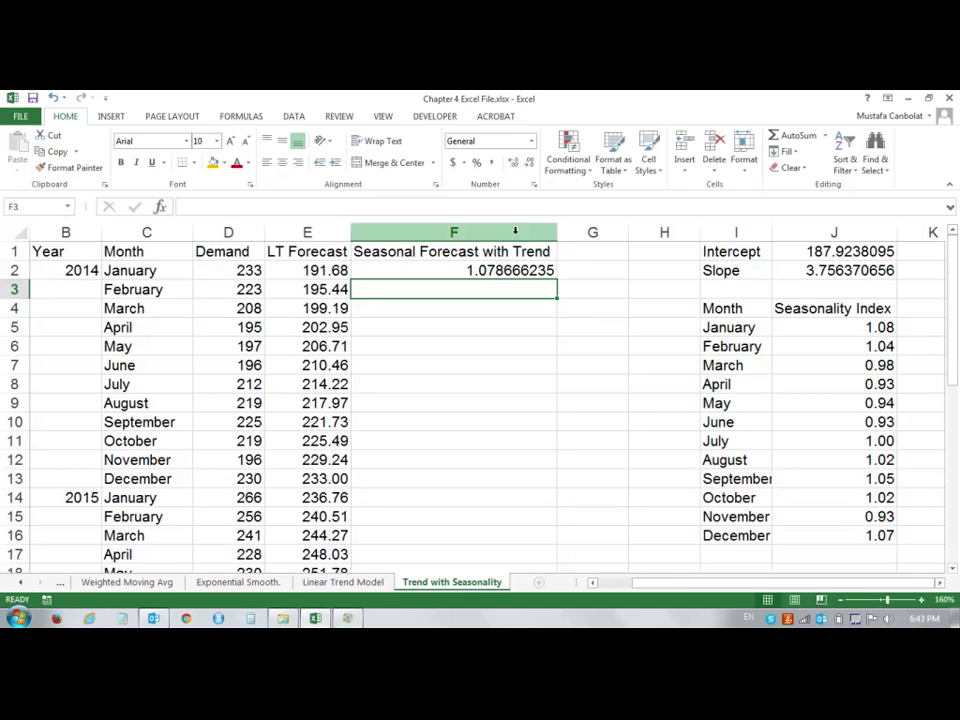
Apply the Number format to the looked-up index in F2
double_click(519, 265)
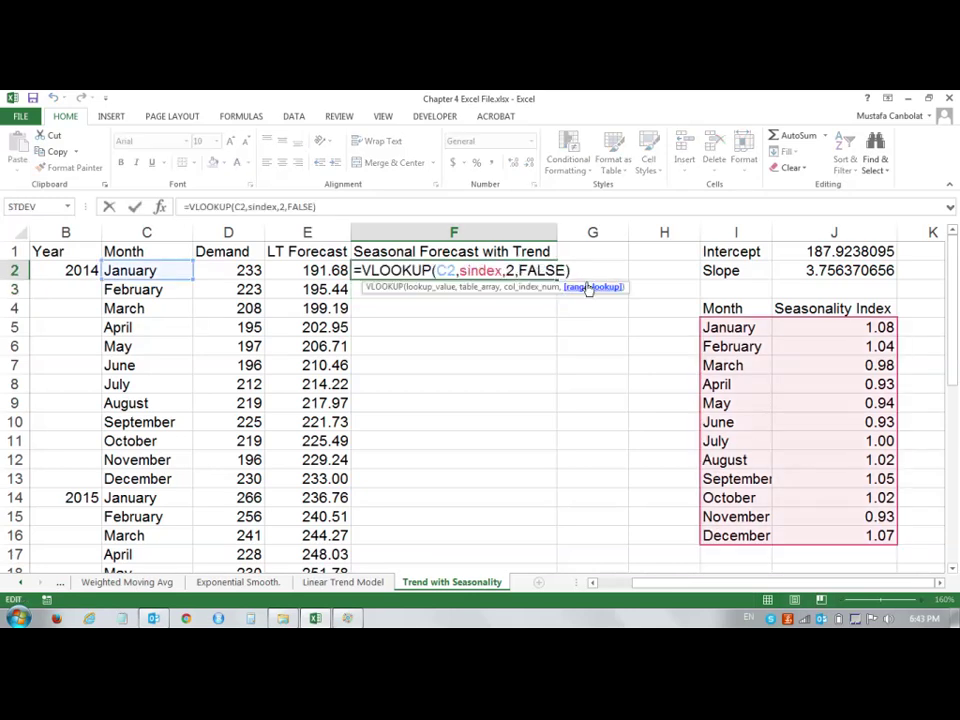
key("Return")
key("Up")
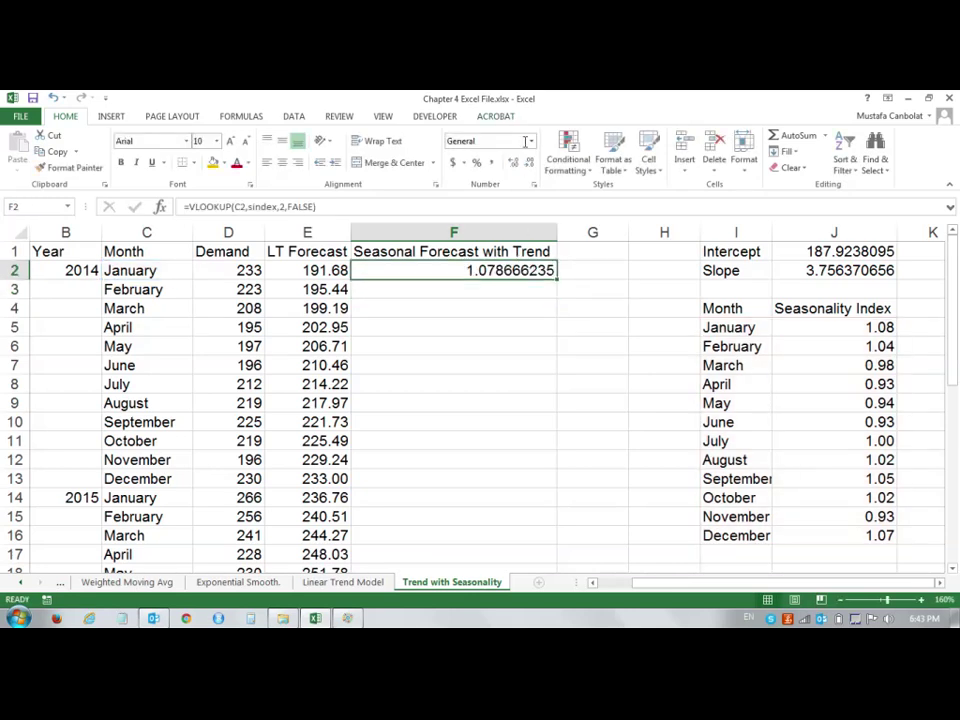
left_click(533, 144)
left_click(497, 195)
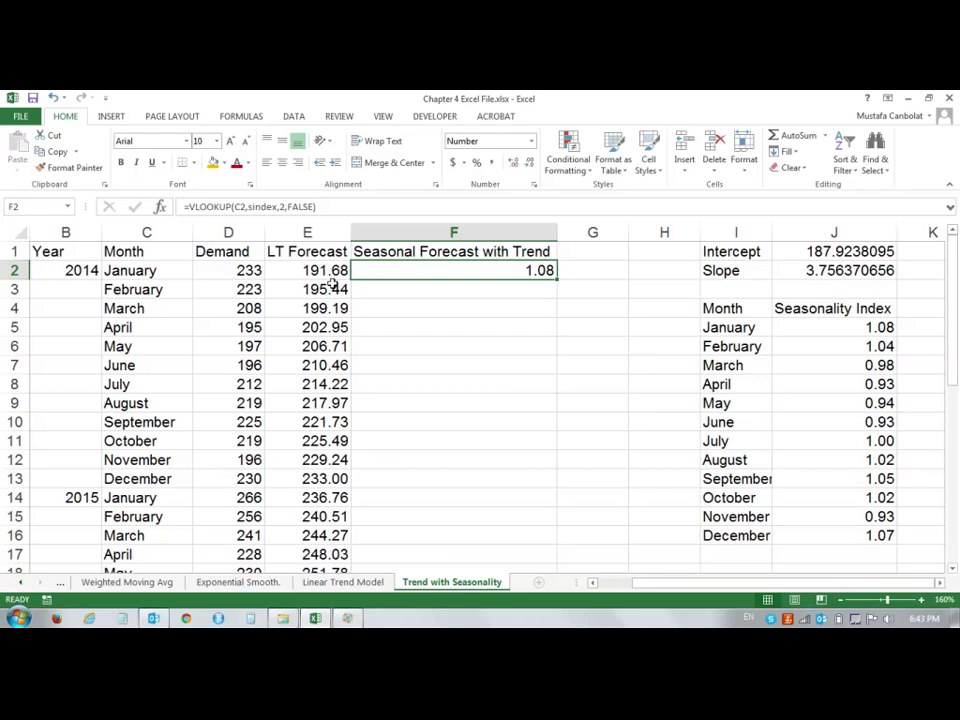
Multiply the lookup in F2 by the linear trend forecast, making the formula =VLOOKUP(C2,sindex,2,FALSE)*E2
left_click(330, 205)
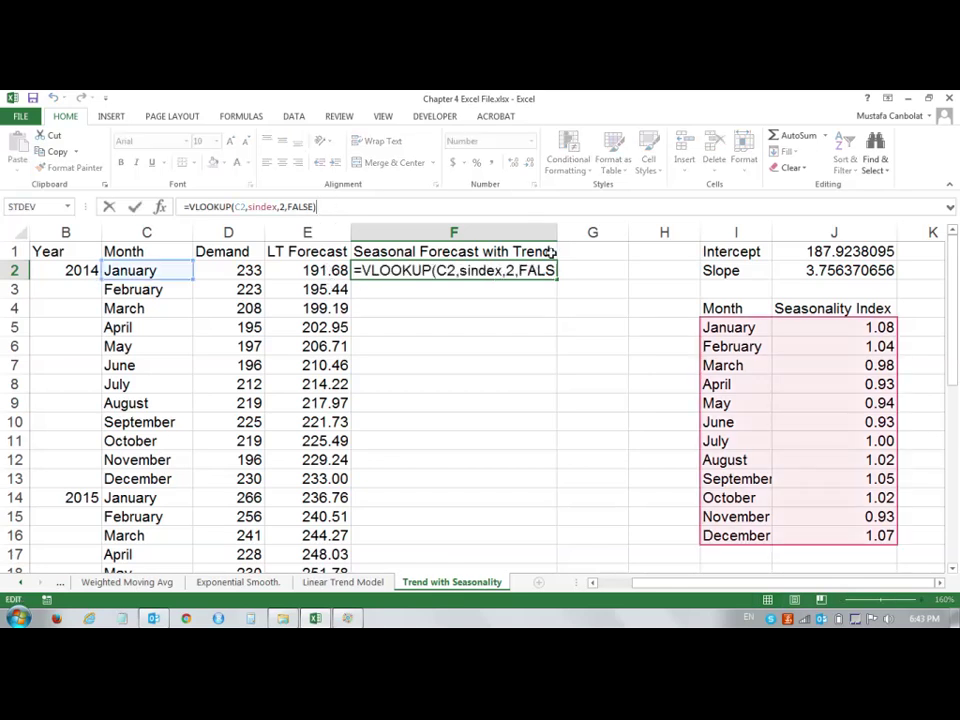
type("*")
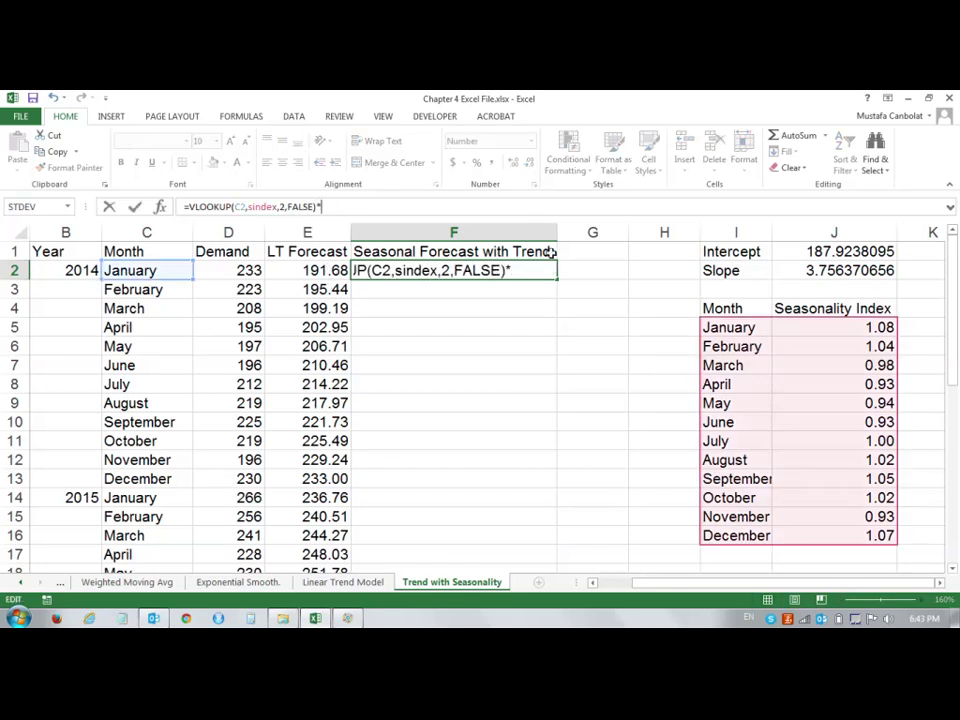
left_click(312, 272)
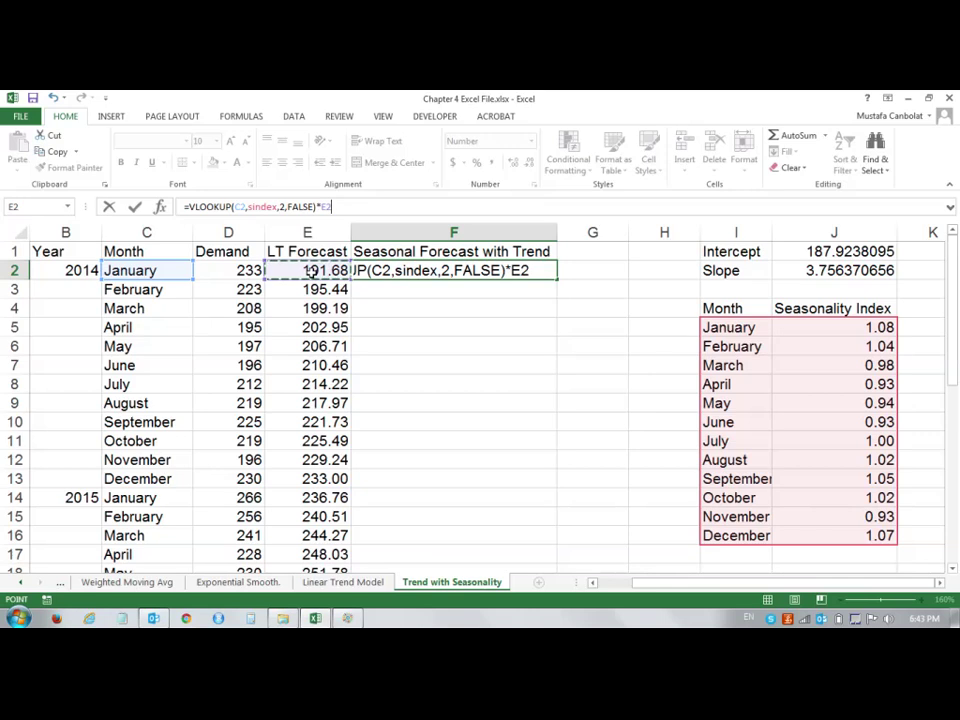
key("Return")
Fill the seasonal forecast formula from F2 down column F through the last month of data
left_click(471, 266)
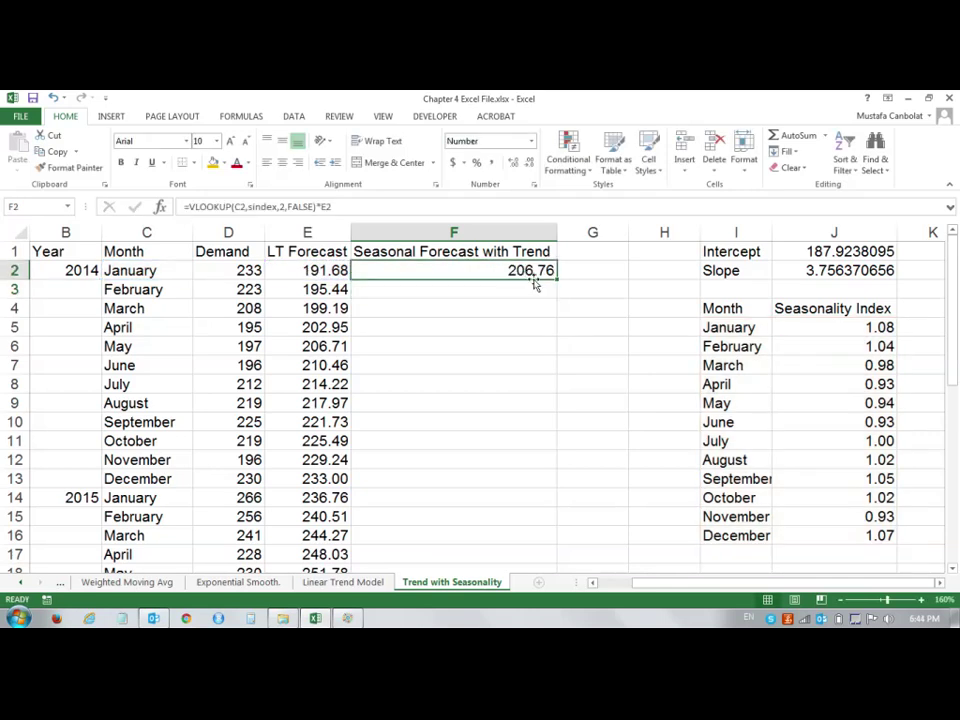
double_click(558, 281)
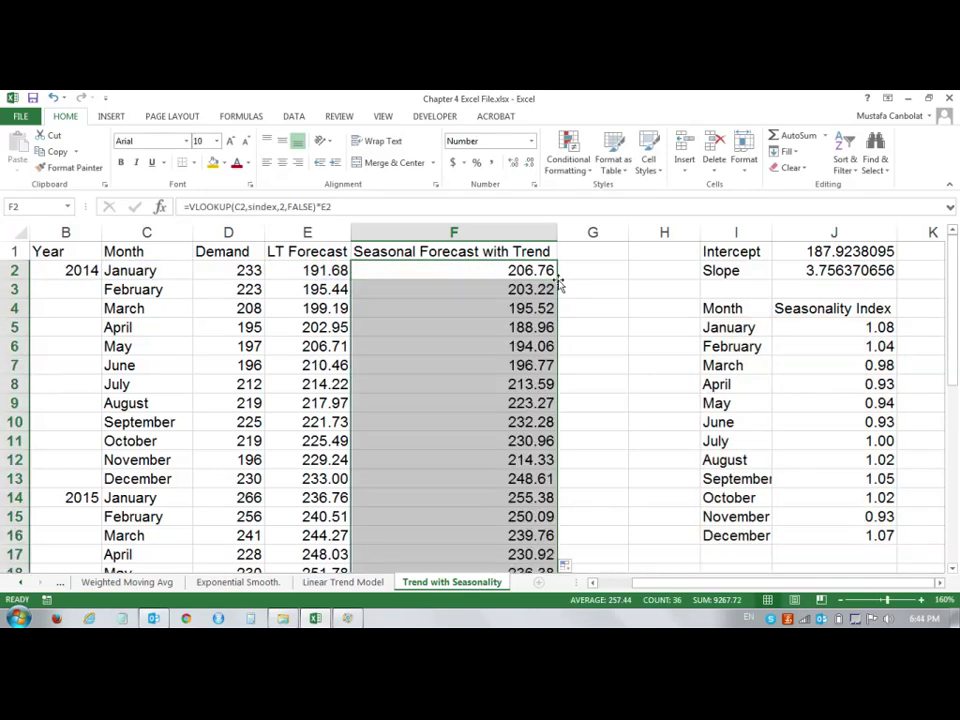
scroll(530, 327, "down", 7)
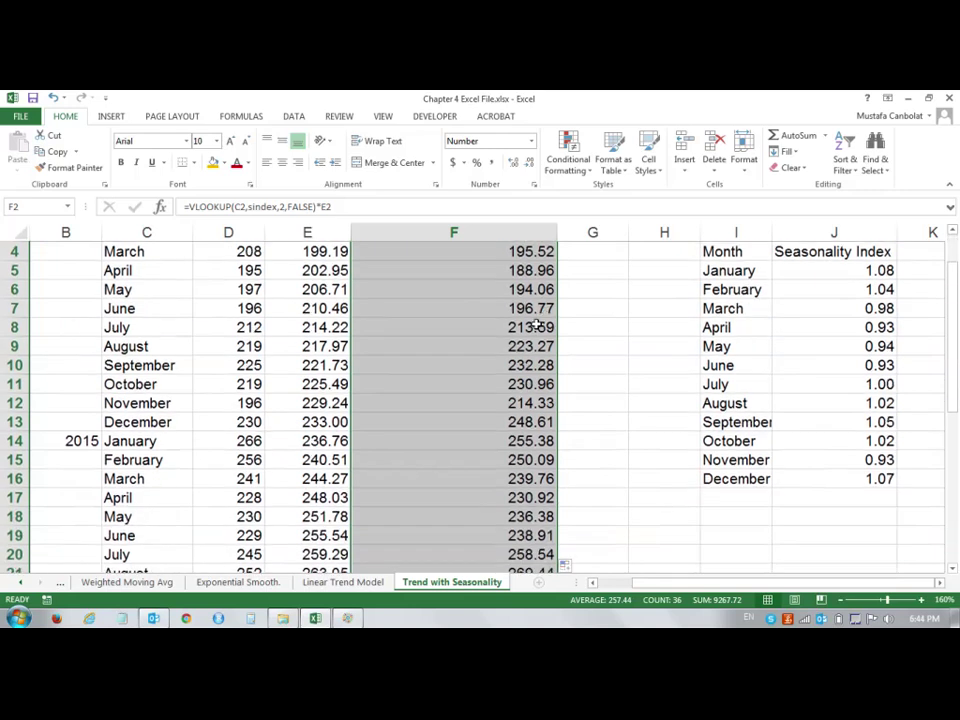
scroll(530, 327, "up", 7)
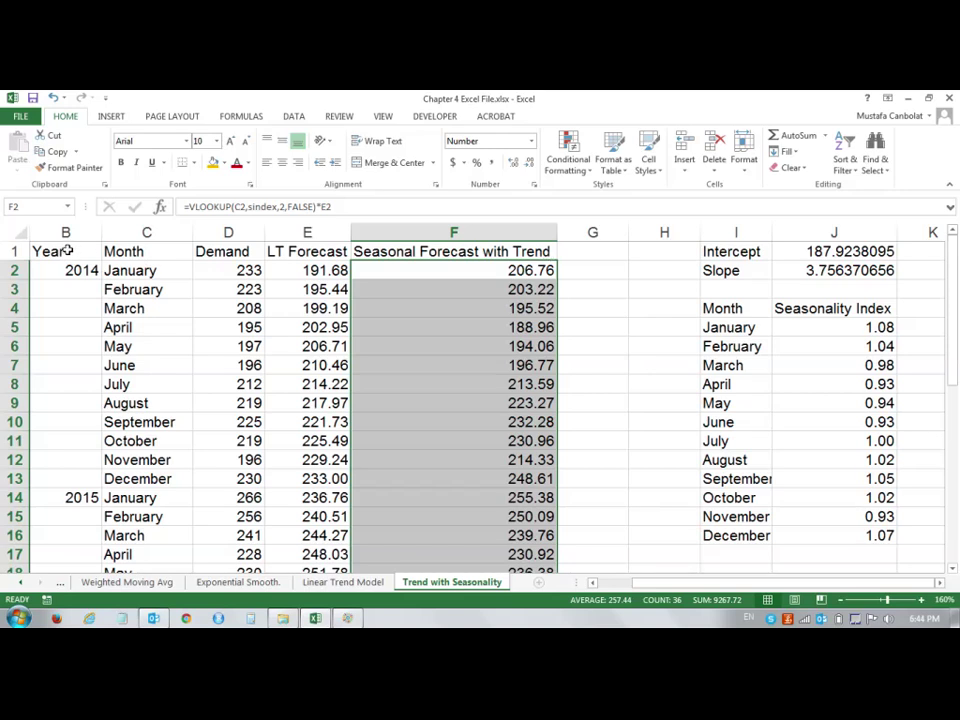
left_click_drag(66, 251, 467, 237)
key("shift+Down")
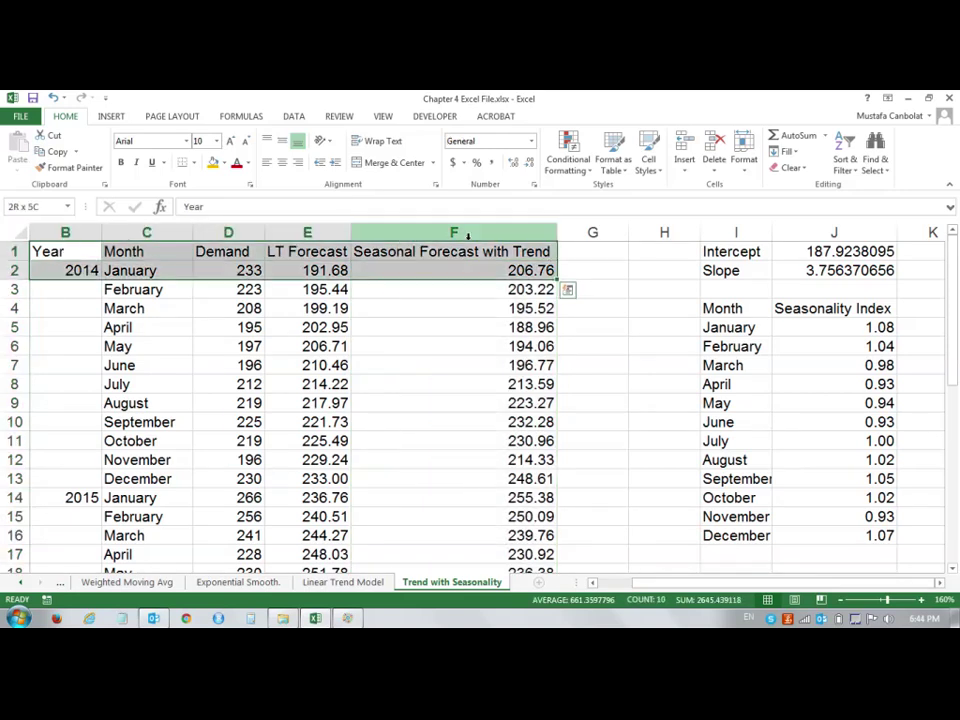
key("ctrl+shift+Down")
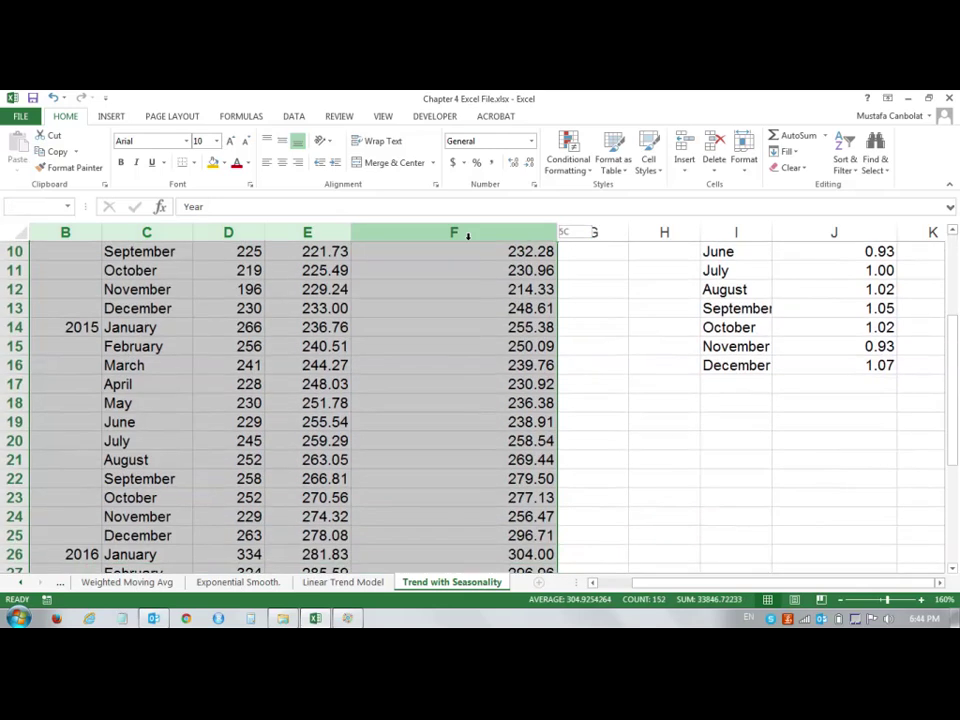
scroll(455, 275, "down", 5)
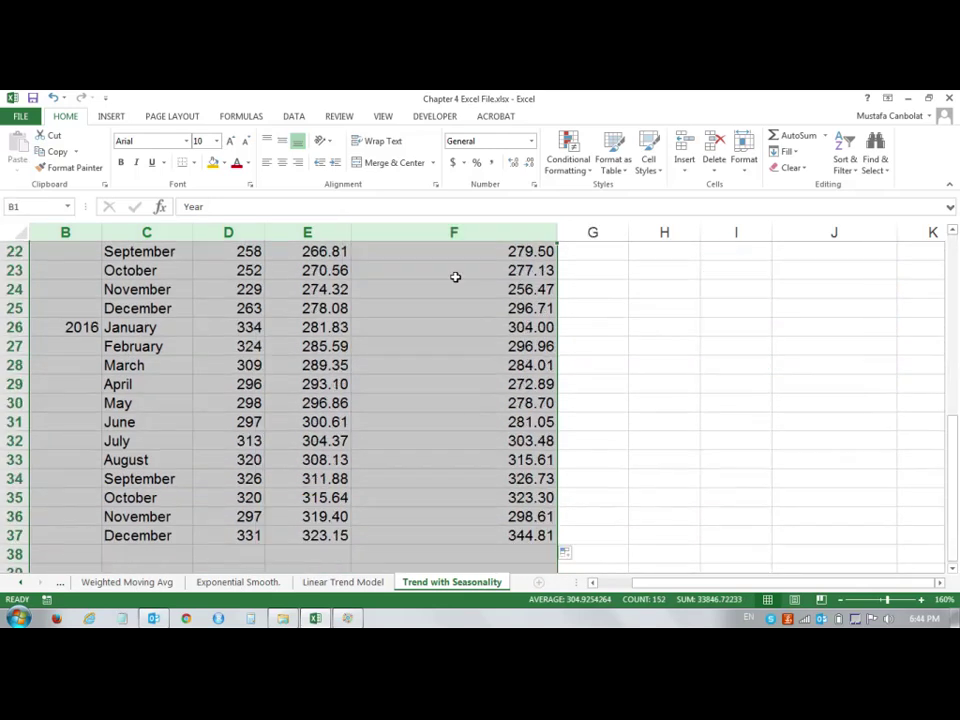
scroll(462, 300, "up", 3)
scroll(464, 308, "up", 5)
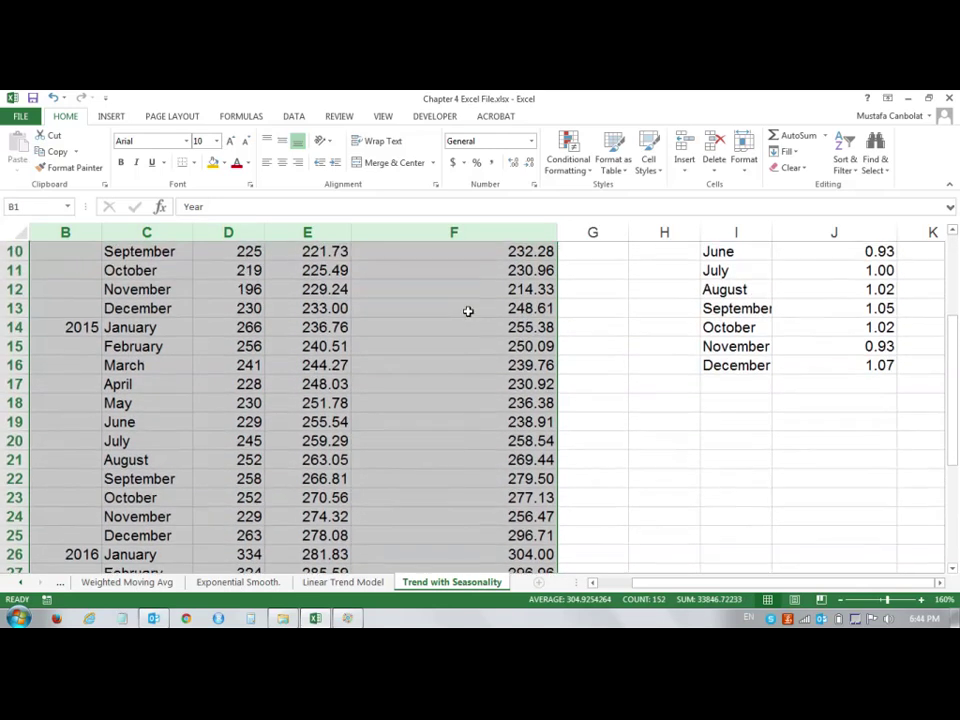
left_click(108, 116)
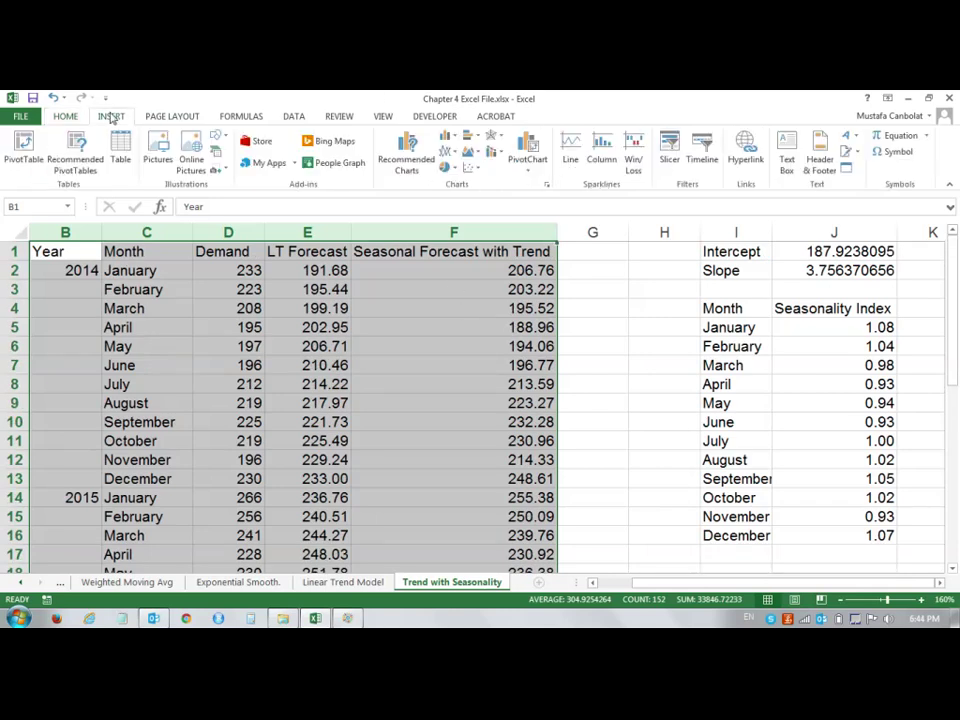
left_click(449, 150)
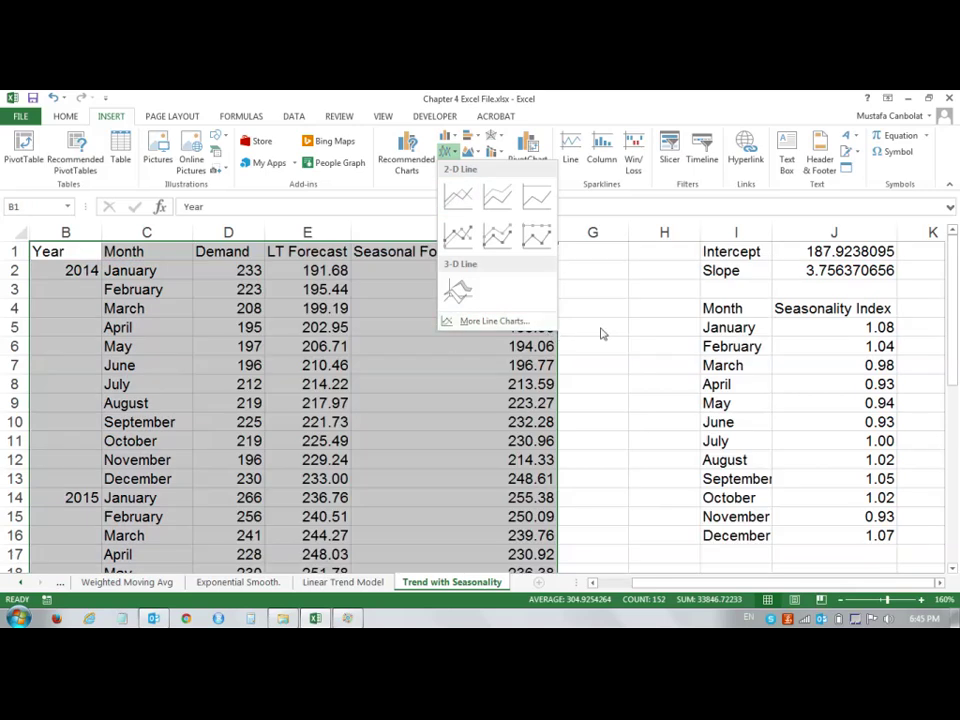
left_click(595, 307)
scroll(595, 307, "down", 8)
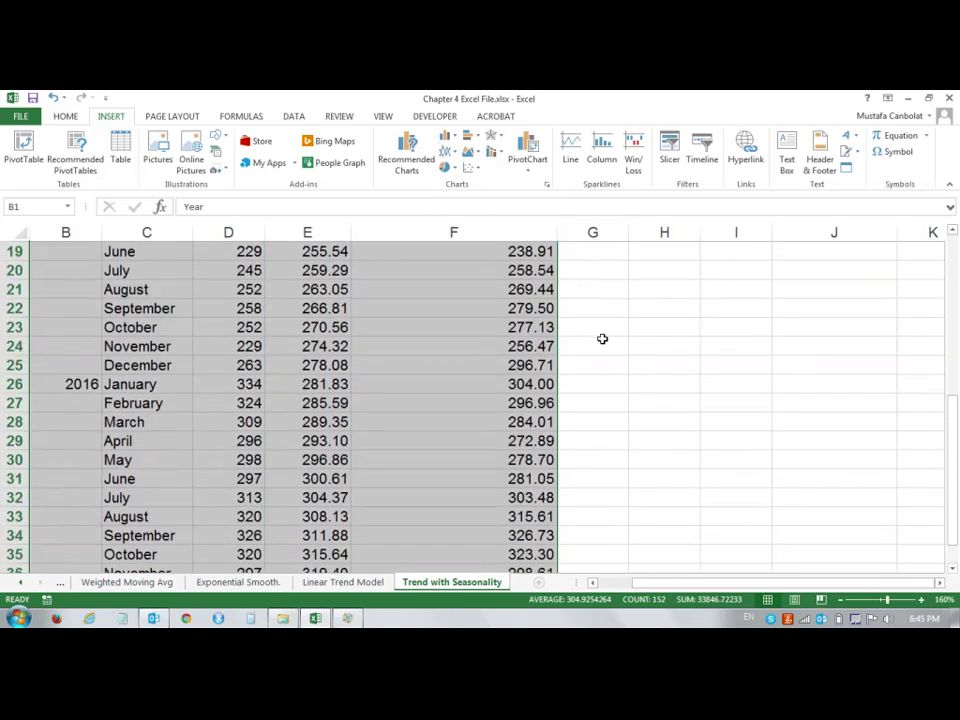
Extend the period numbers in column A from 35 and 36 down to 48 in A49
left_click(205, 500)
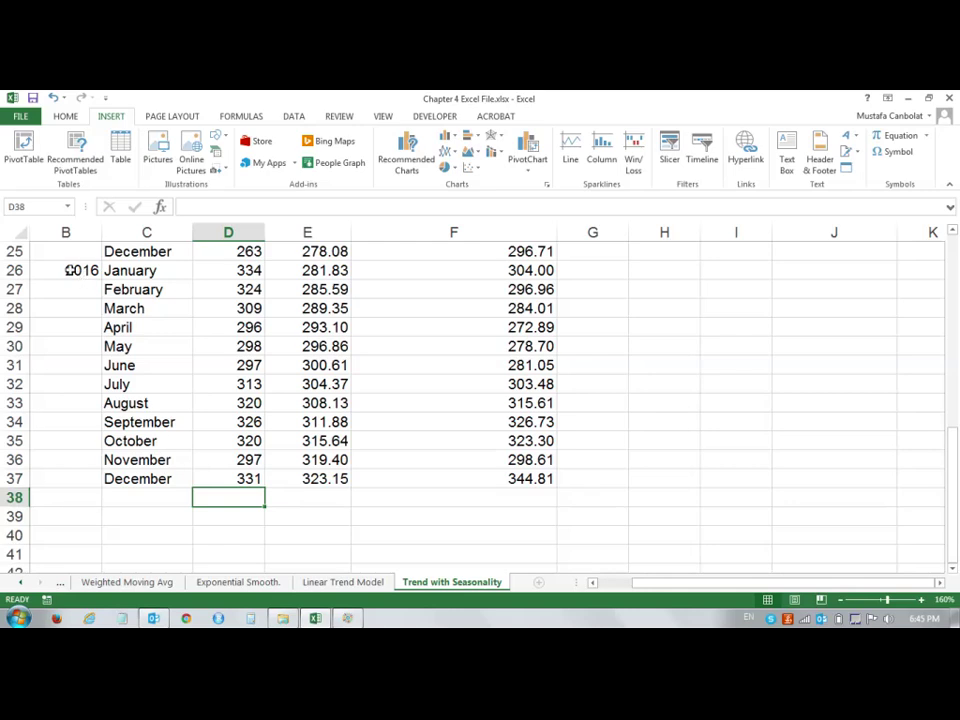
left_click(98, 271)
left_click_drag(100, 271, 161, 476)
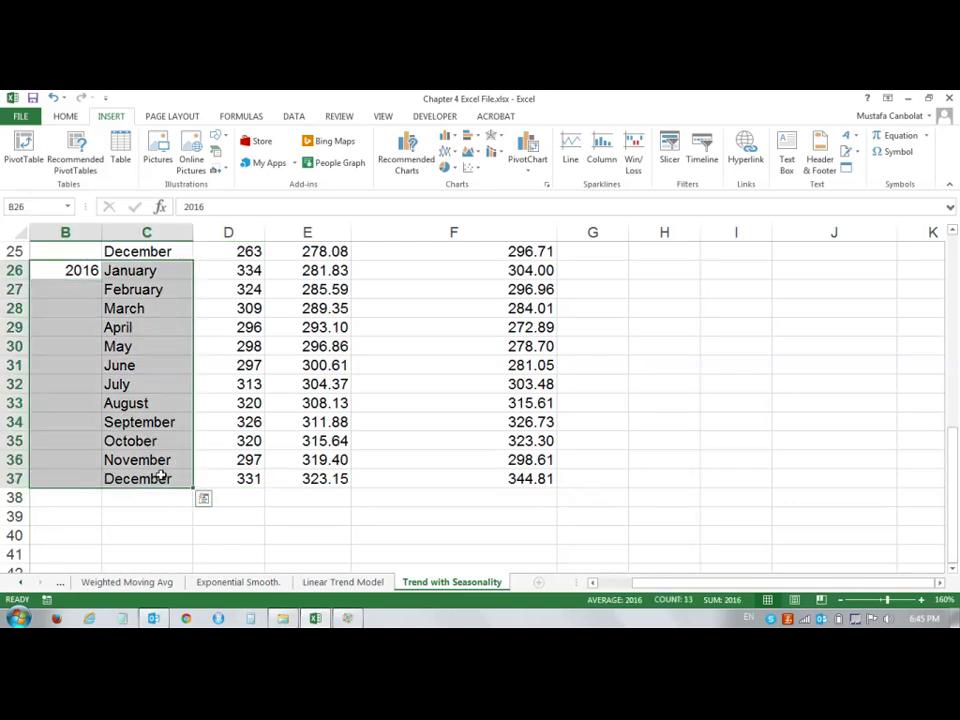
key("ctrl+q")
scroll(725, 590, "left", 1)
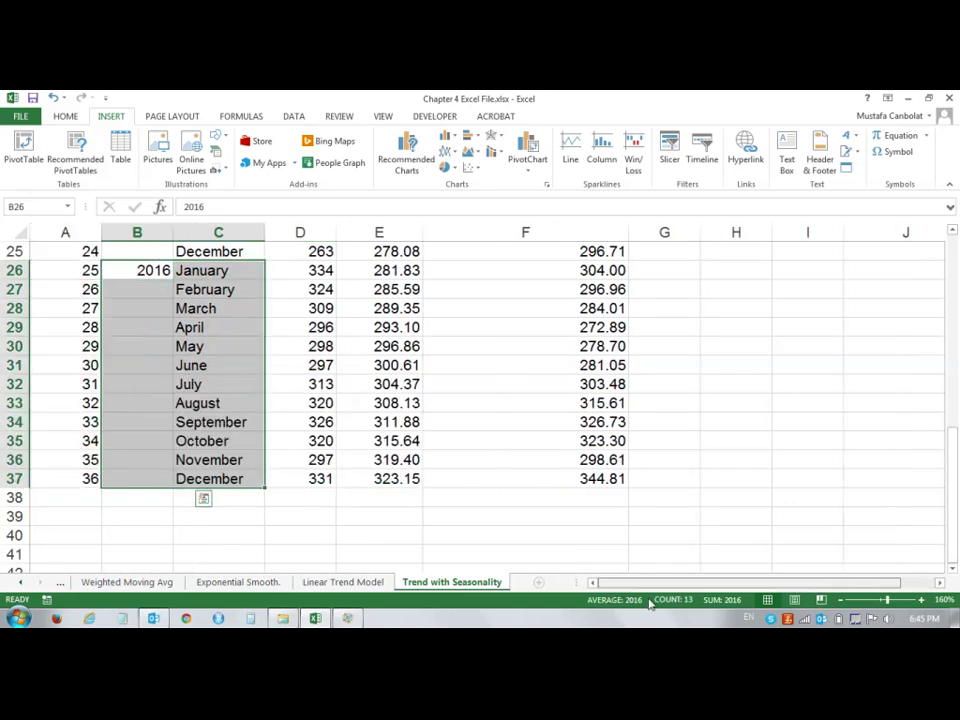
left_click(83, 270)
left_click_drag(83, 270, 212, 478)
left_click_drag(80, 460, 107, 555)
scroll(205, 315, "up", 4)
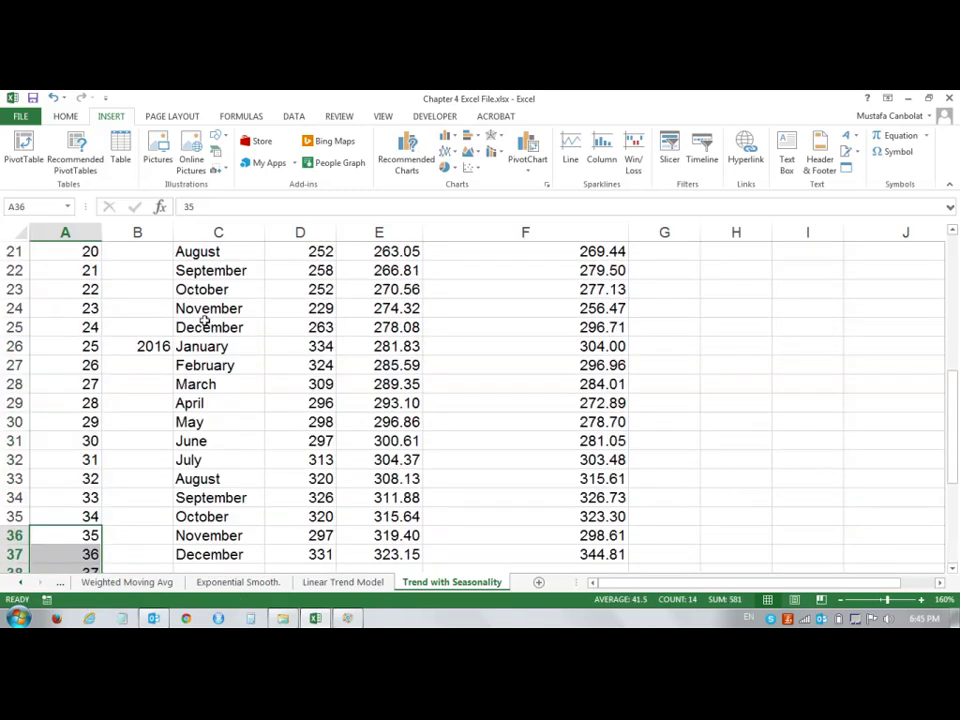
Enter the year 2017 in B38, beside period 37
scroll(180, 385, "down", 2)
left_click(128, 460)
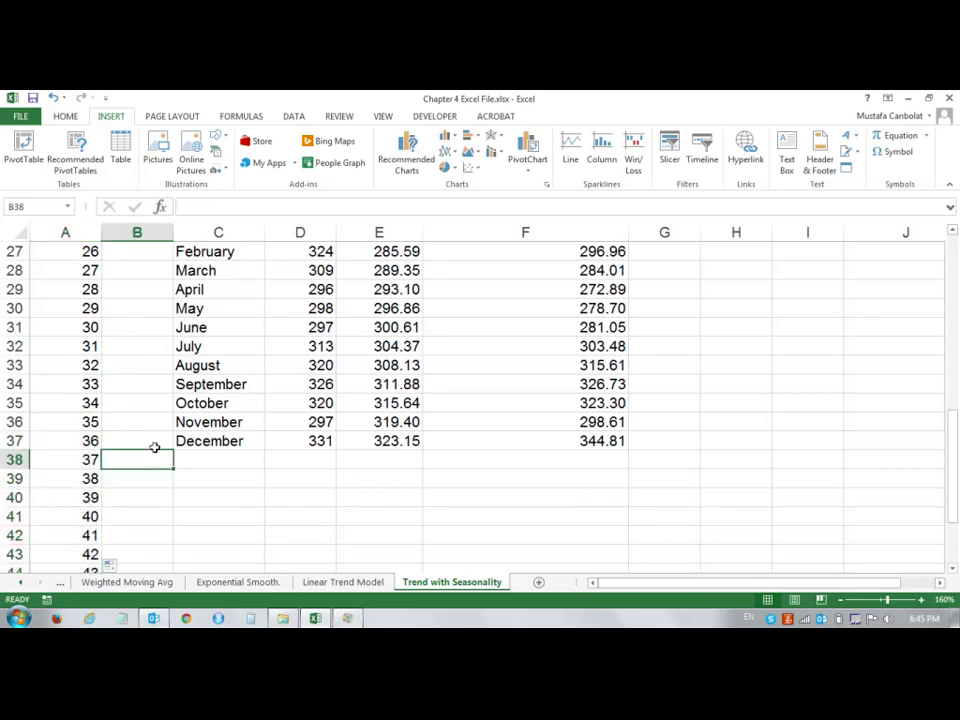
type("2017")
key("Return")
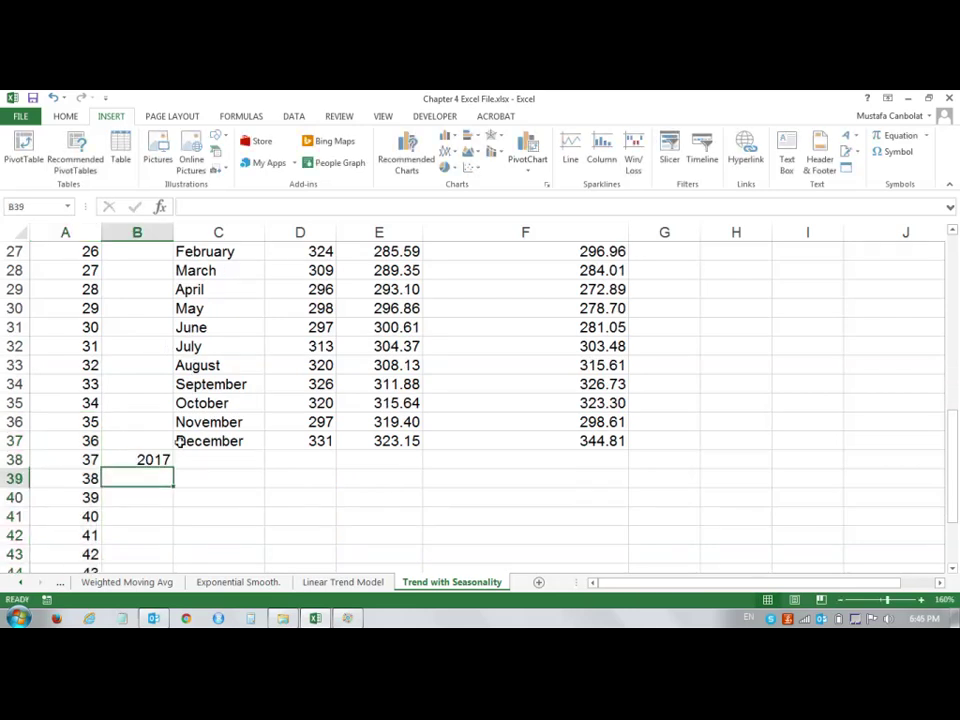
Copy the 2016 month names January to December from C26:C37 and paste them from C38 for 2017
scroll(170, 396, "up", 1)
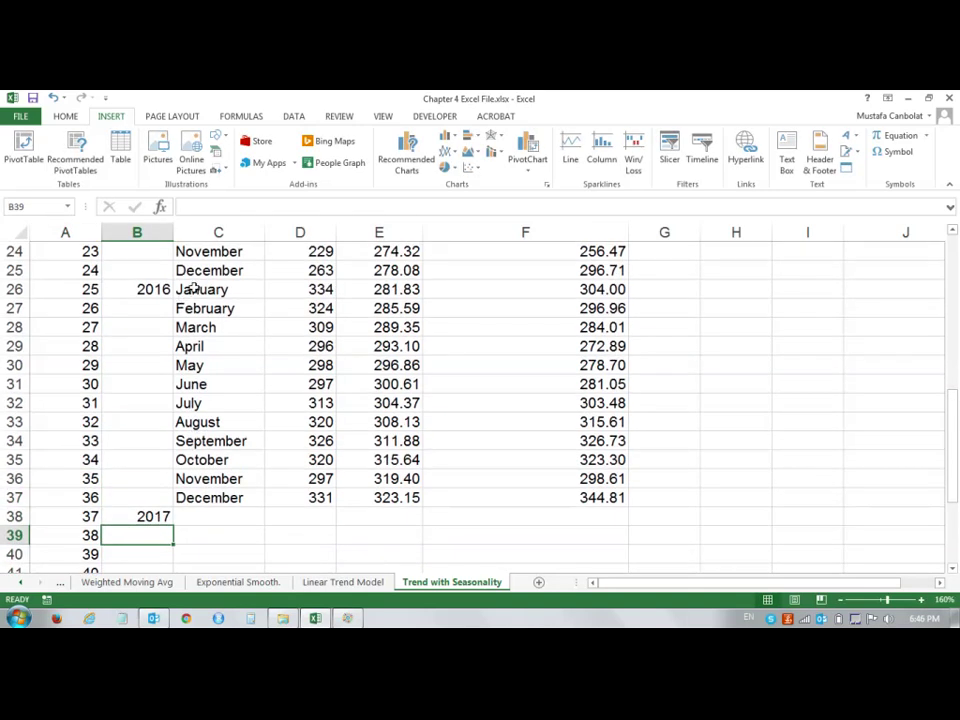
left_click_drag(195, 289, 222, 497)
key("ctrl+c")
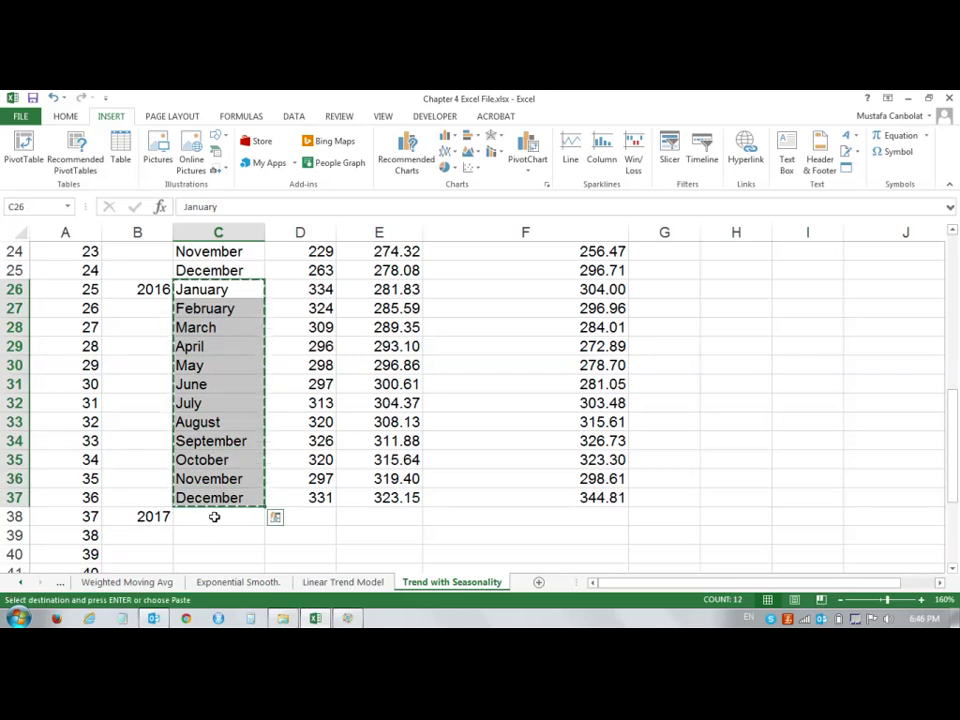
left_click(214, 516)
key("ctrl+v")
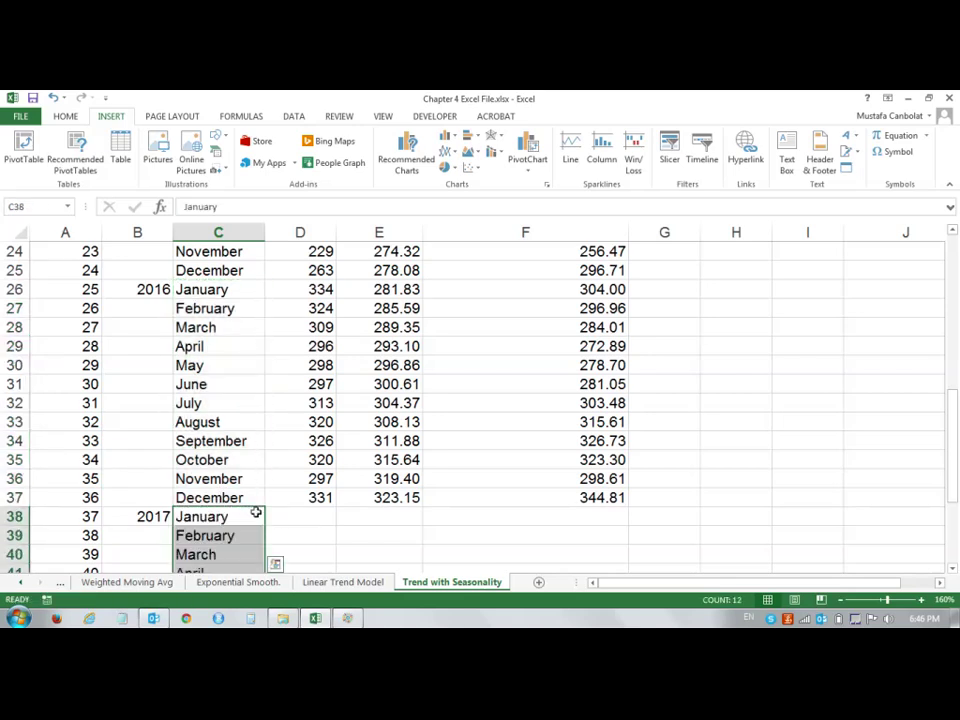
Fill the linear trend and seasonal forecast formulas from E37:F37 down through December 2017 in row 49
scroll(270, 505, "up", 1)
scroll(308, 482, "up", 6)
scroll(330, 476, "down", 8)
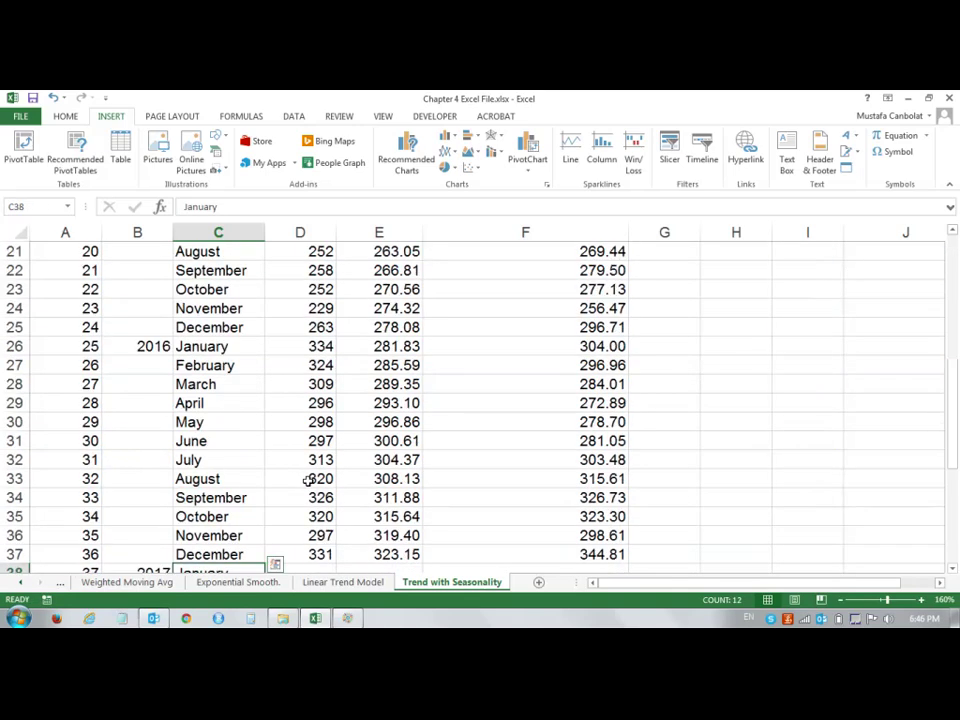
left_click_drag(308, 441, 497, 450)
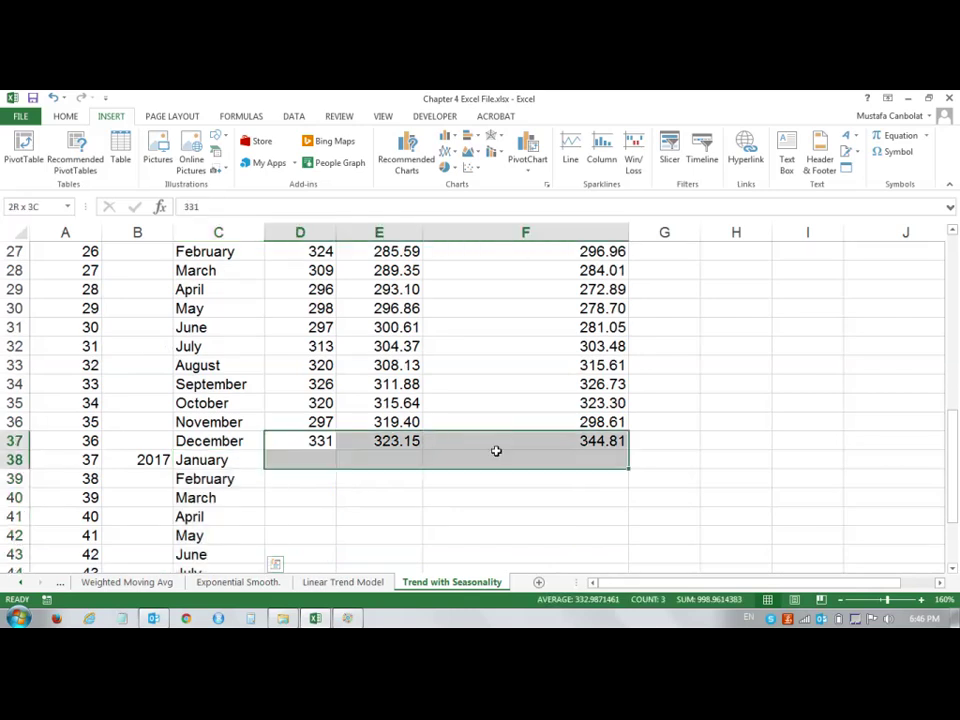
left_click_drag(379, 439, 617, 430)
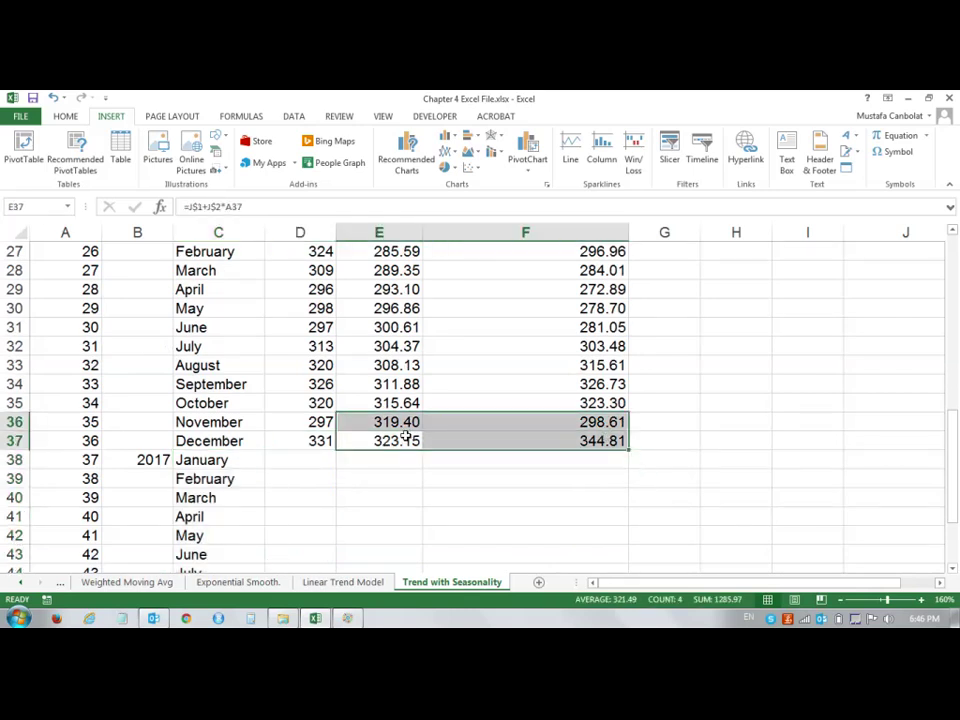
left_click_drag(407, 440, 520, 441)
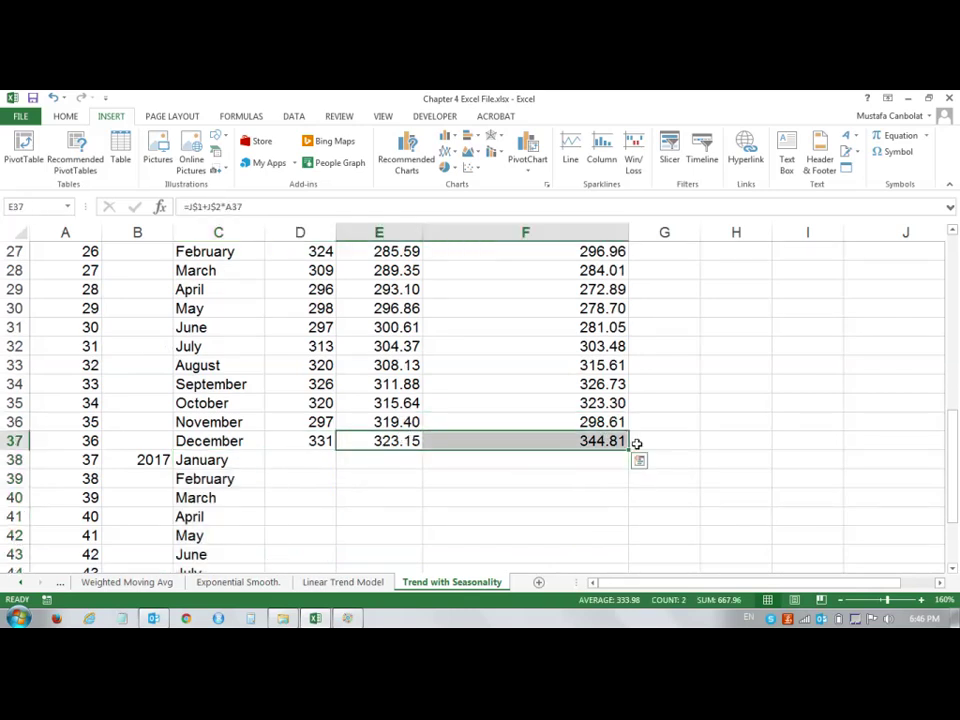
scroll(628, 450, "down", 1)
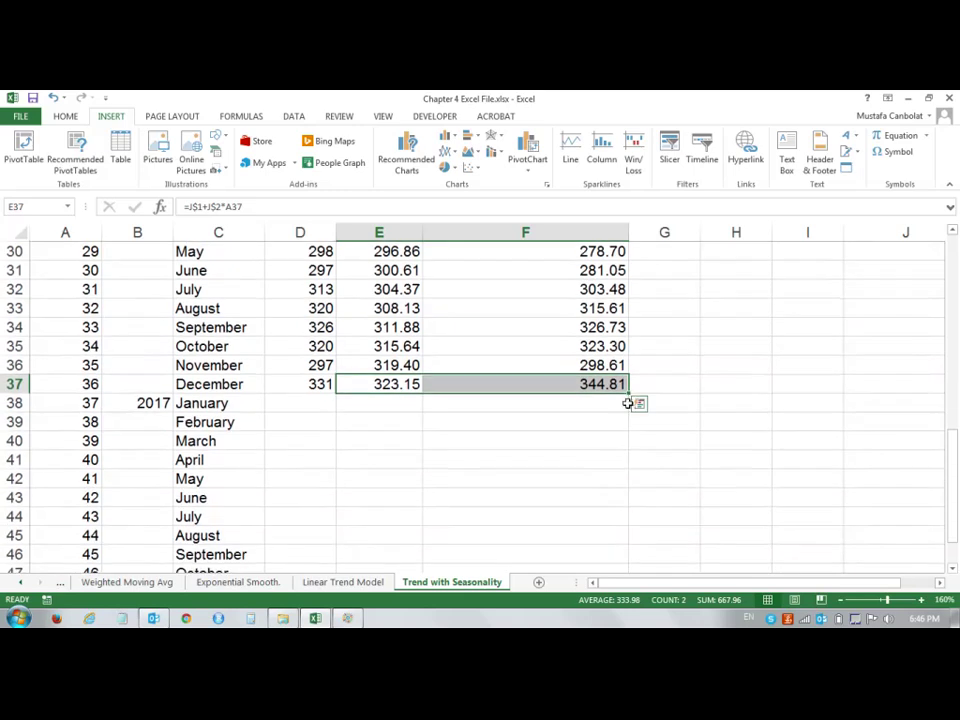
double_click(627, 394)
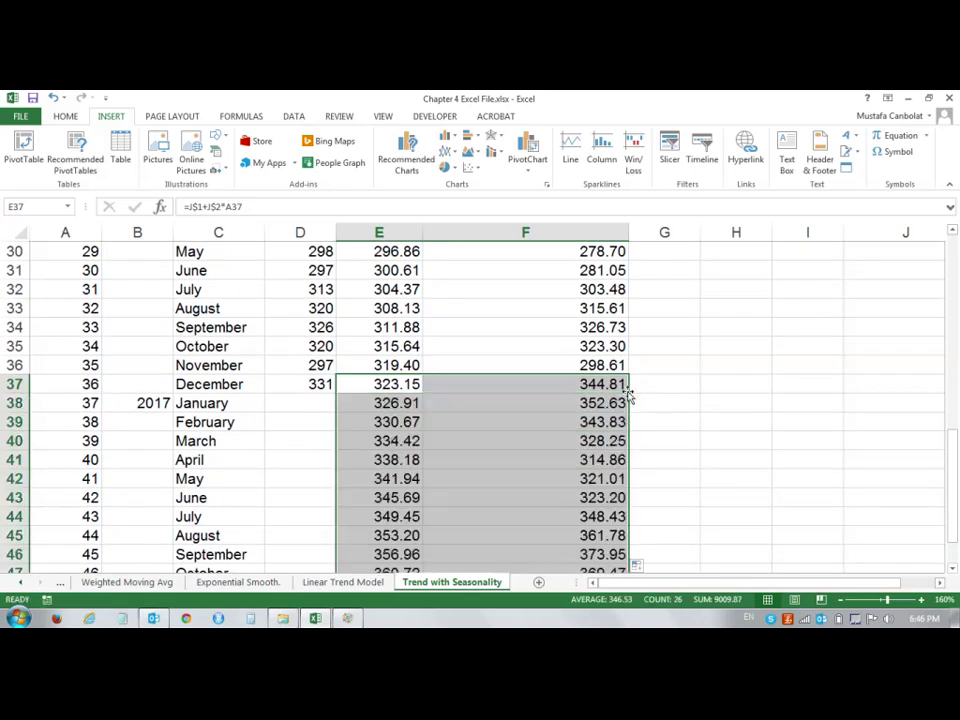
scroll(530, 468, "down", 2)
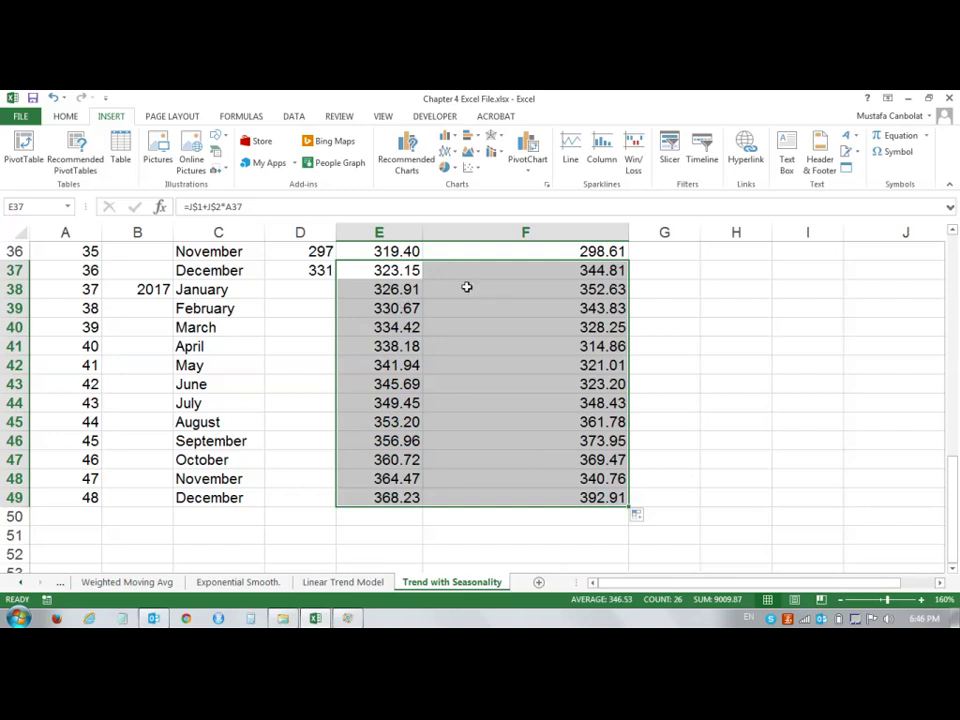
scroll(480, 330, "up", 12)
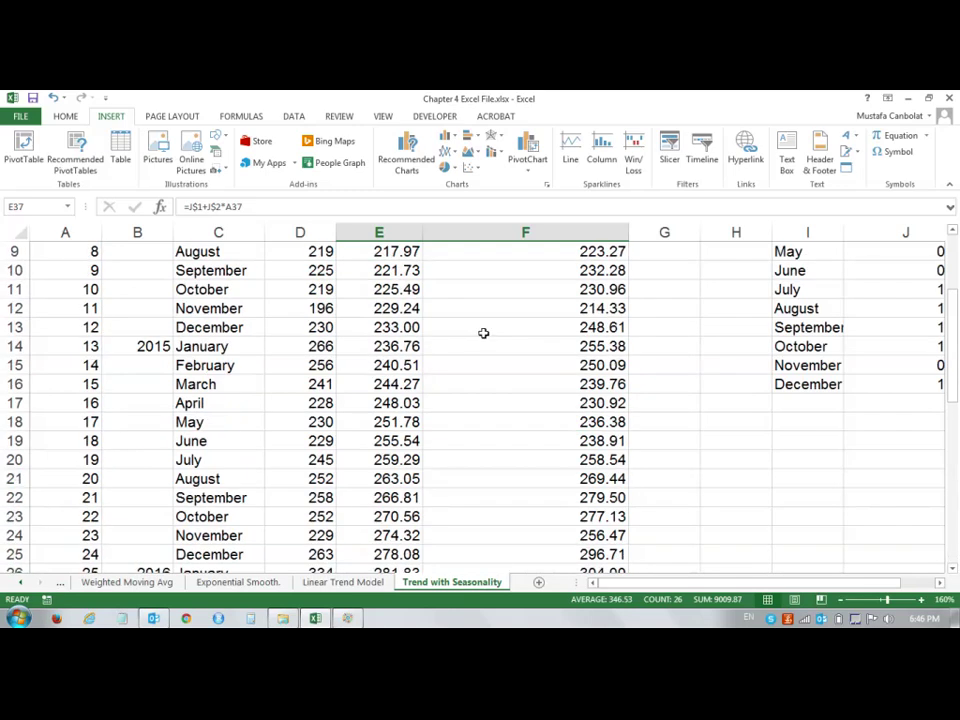